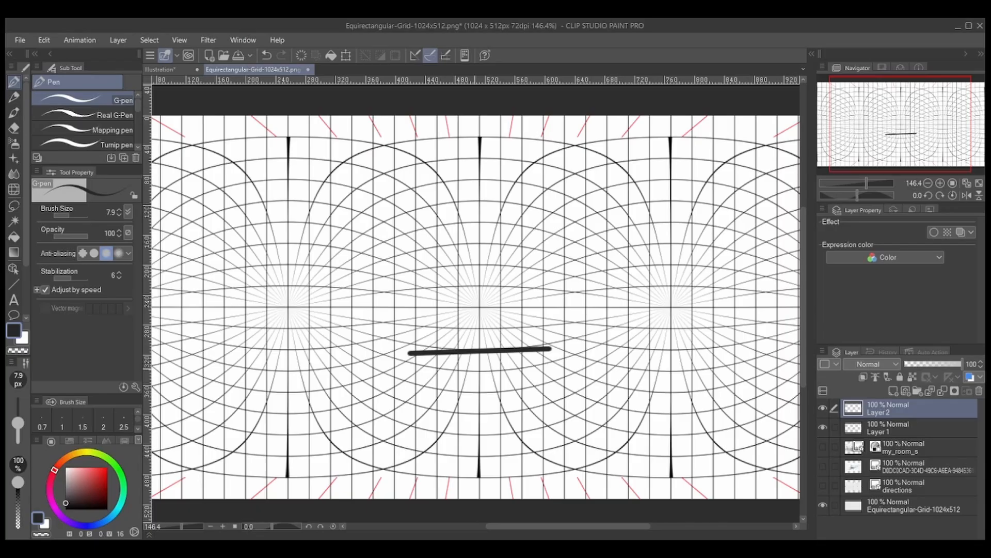
Erase the thick horizontal test stroke from Layer 2
key("ctrl+0")
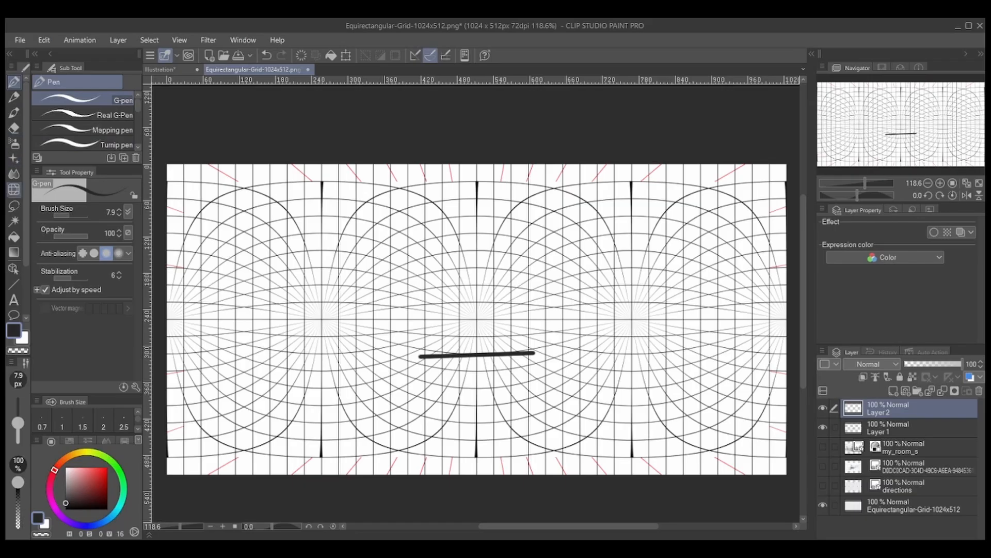
mouse_move(427, 349)
left_mouse_down()
mouse_move(417, 357)
mouse_move(433, 347)
mouse_move(454, 356)
mouse_move(532, 346)
mouse_move(510, 366)
left_mouse_up()
key("e")
left_click(877, 429)
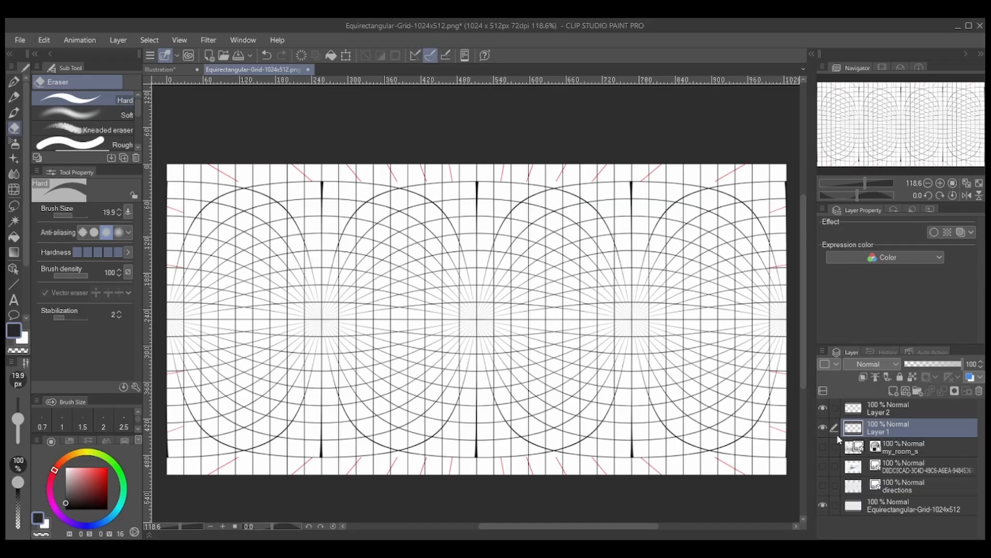
left_click(882, 510)
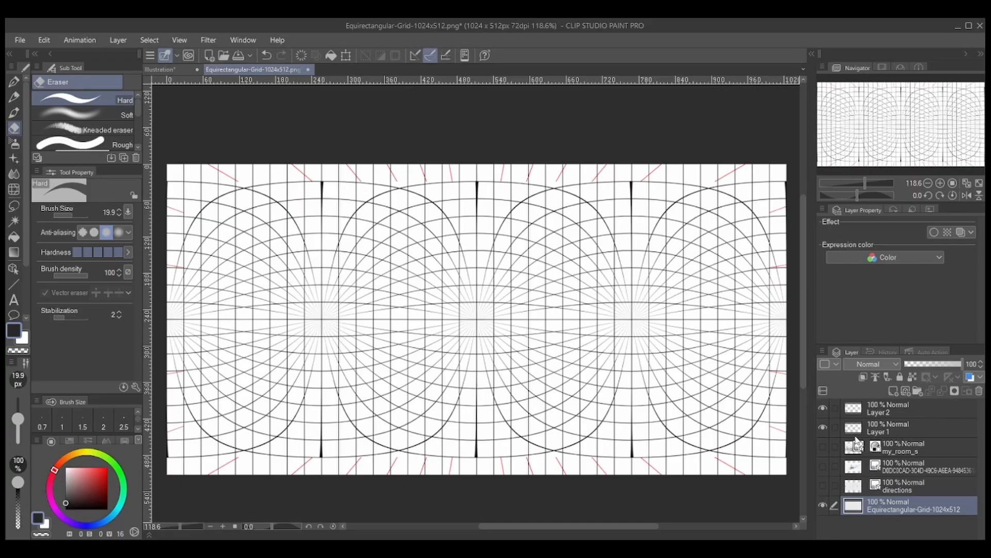
left_click(888, 432)
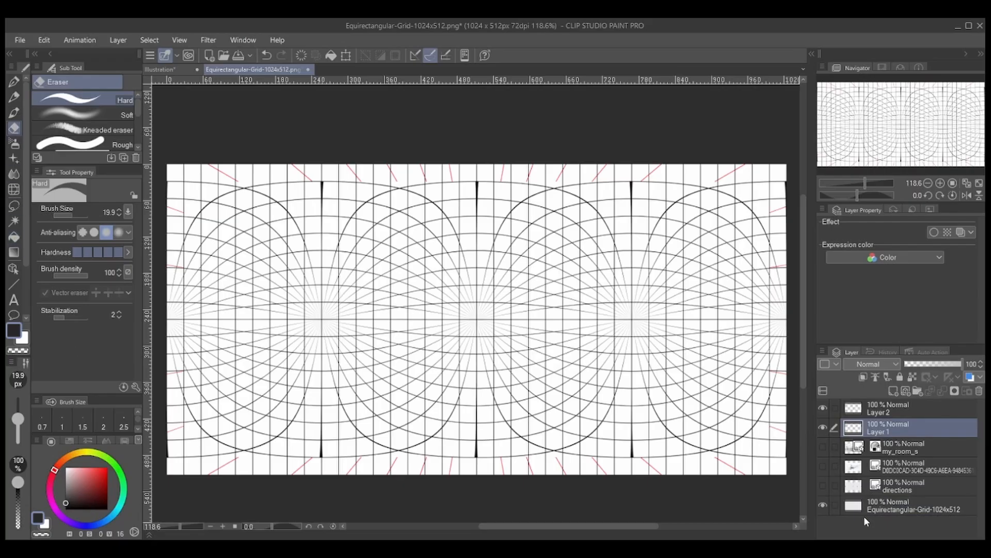
left_click(878, 508)
left_click(962, 363)
mouse_move(961, 361)
left_mouse_down()
mouse_move(919, 370)
mouse_move(957, 369)
left_mouse_up()
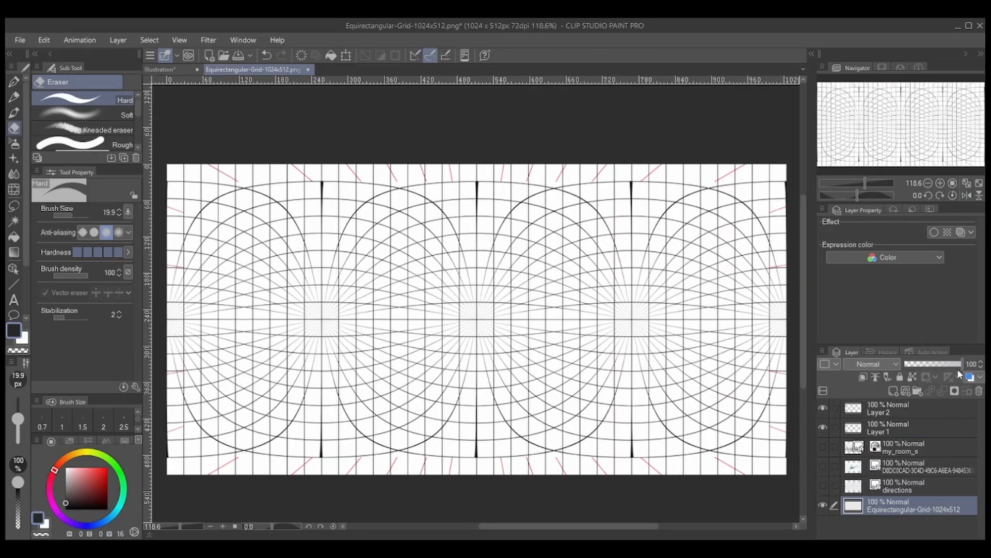
Hide the Equirectangular-Grid-1024x512 layer and fill Layer 1 entirely with white
left_click(881, 429)
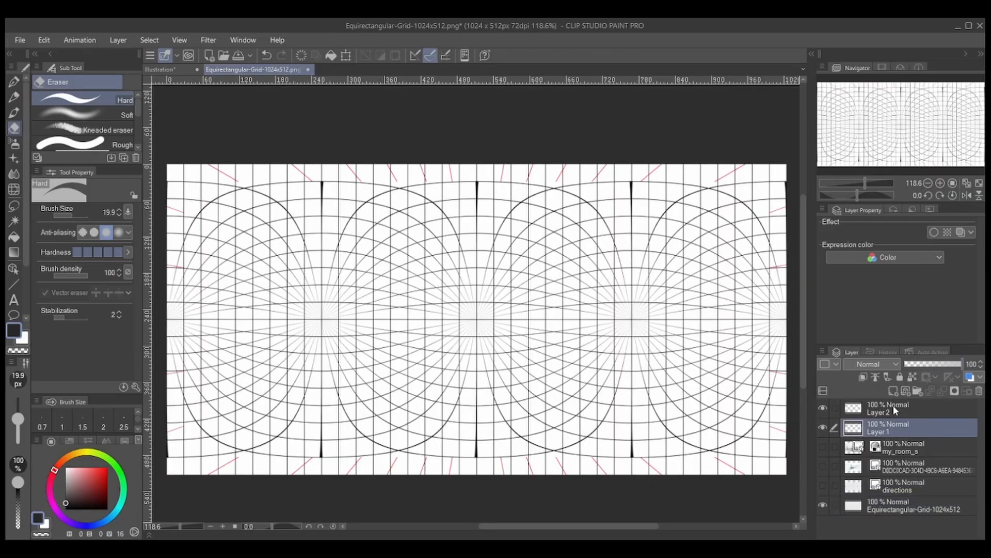
left_click(14, 236)
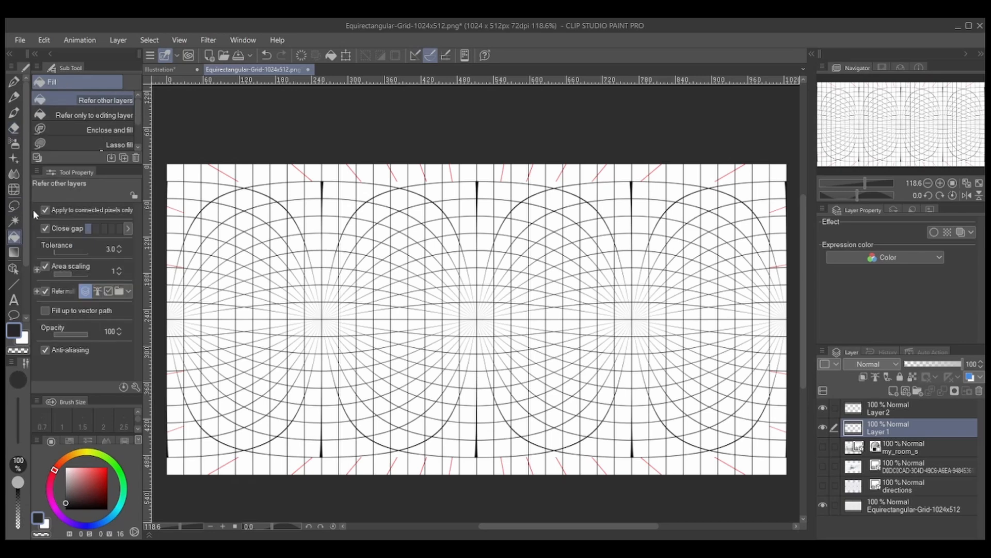
left_click(509, 379)
key("ctrl+z")
left_click(823, 505)
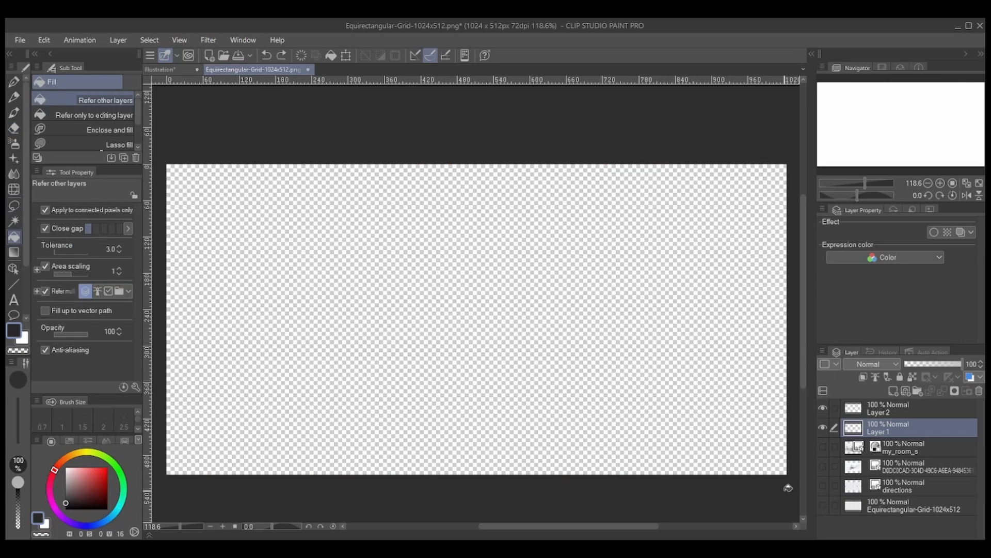
left_click(567, 377)
key("ctrl+z")
left_click(23, 338)
left_click(317, 286)
left_click(11, 331)
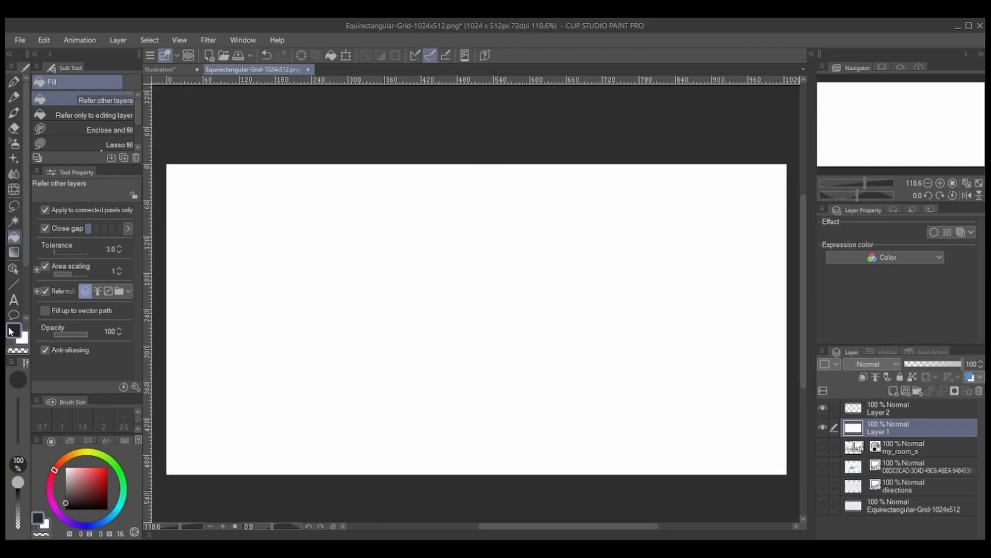
Show the equirectangular grid layer again and lower Layer 1's opacity to 45%
left_click(14, 81)
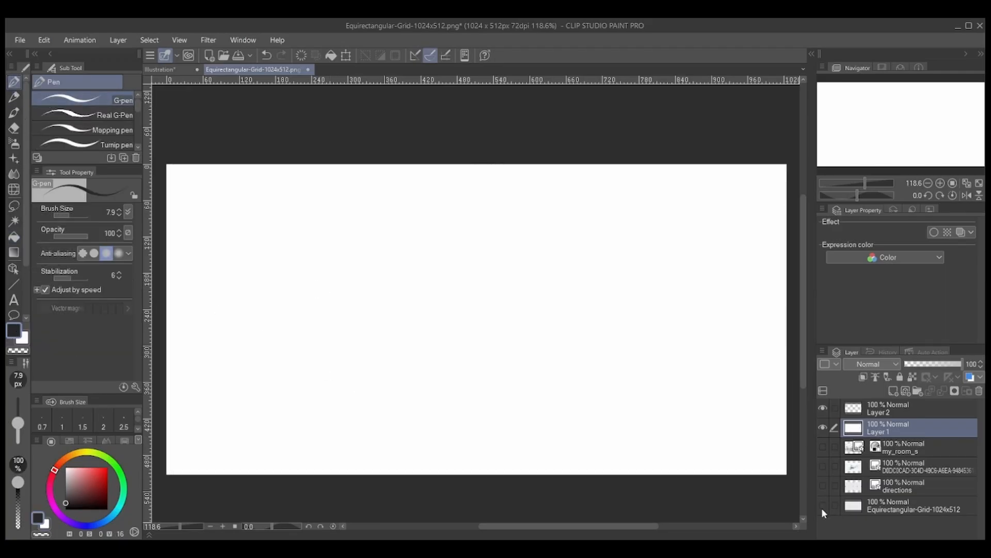
left_click(822, 506)
left_click(957, 364)
left_click_drag(956, 364, 927, 365)
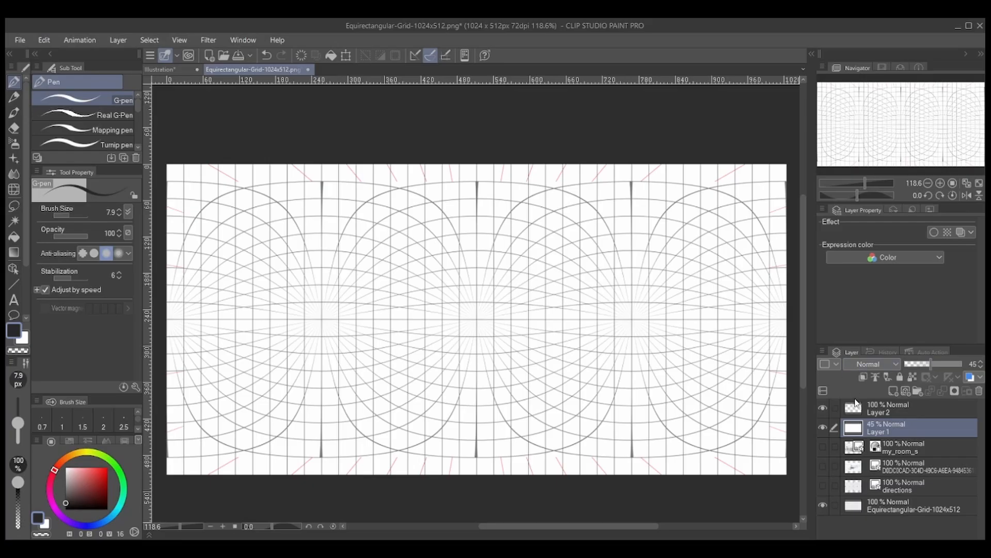
Show the directions layer so its letters overlay the equirectangular grid
left_click(848, 503)
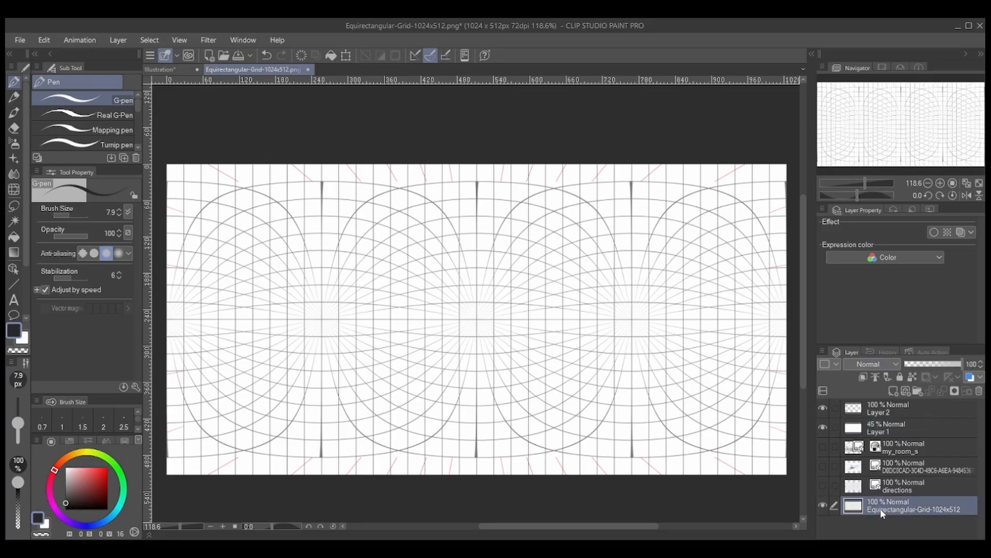
left_click(851, 486)
left_click(823, 486)
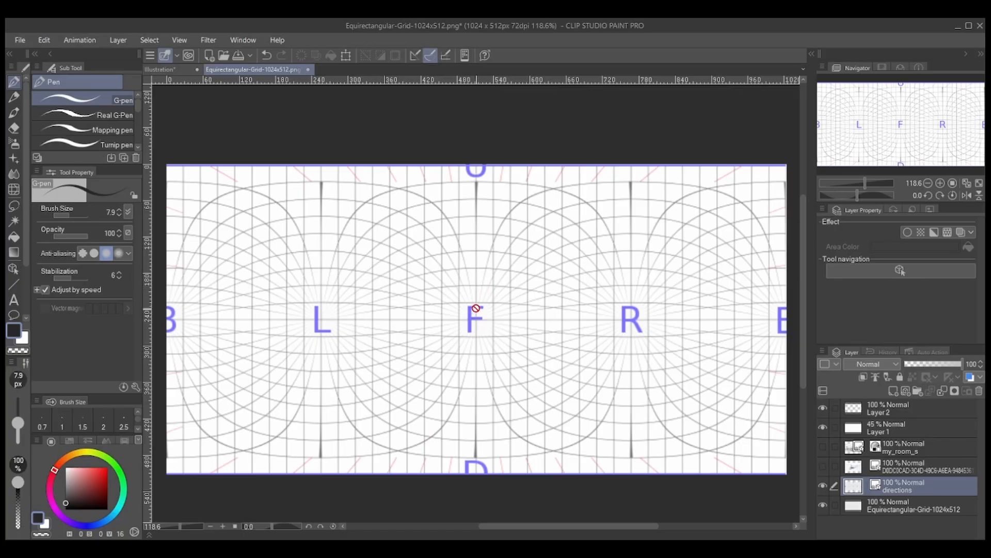
left_click(892, 431)
mouse_move(461, 299)
left_mouse_down()
mouse_move(472, 342)
mouse_move(455, 312)
left_mouse_up()
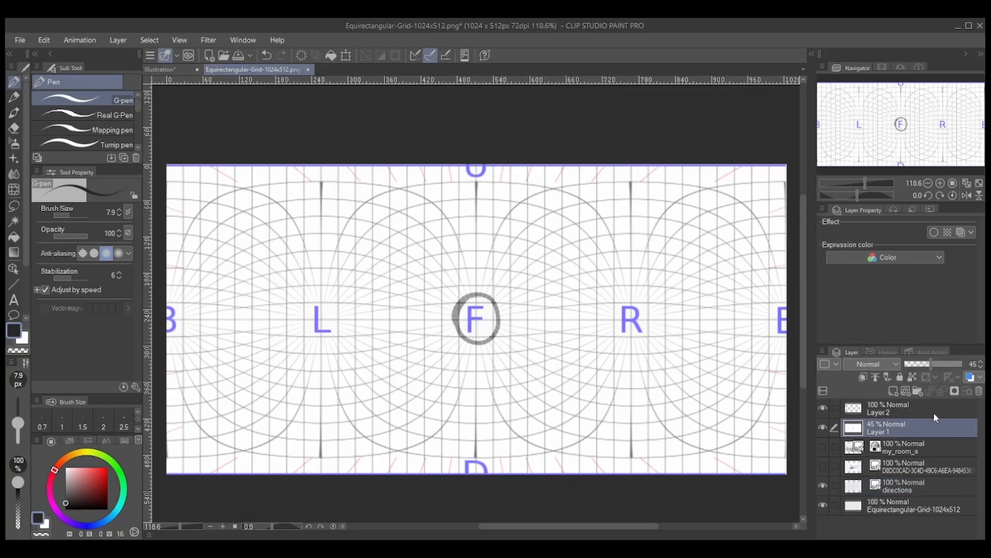
key("ctrl+z")
Set Layer 1's opacity to 100%, then hide it and make Layer 2 the drawing layer
left_click_drag(937, 363, 955, 364)
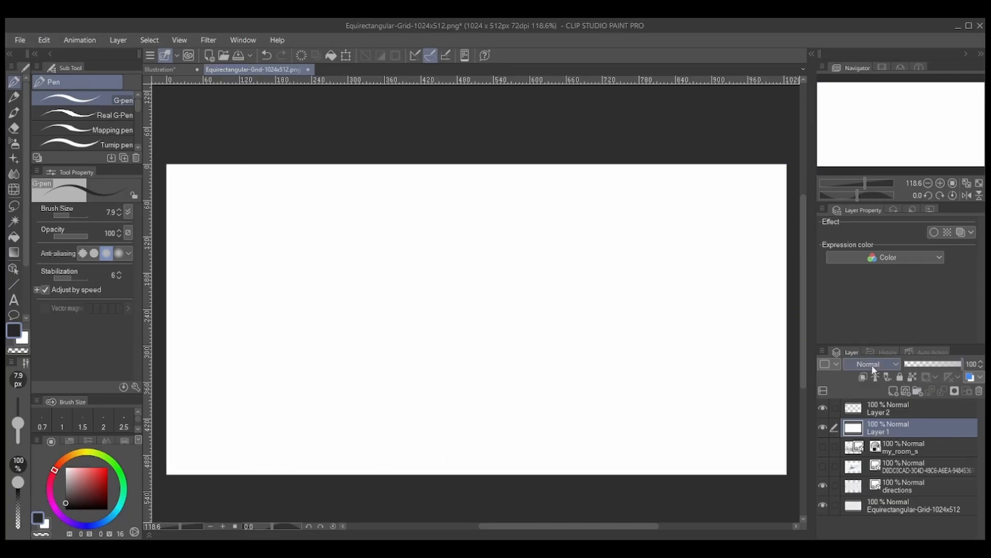
left_click(895, 407)
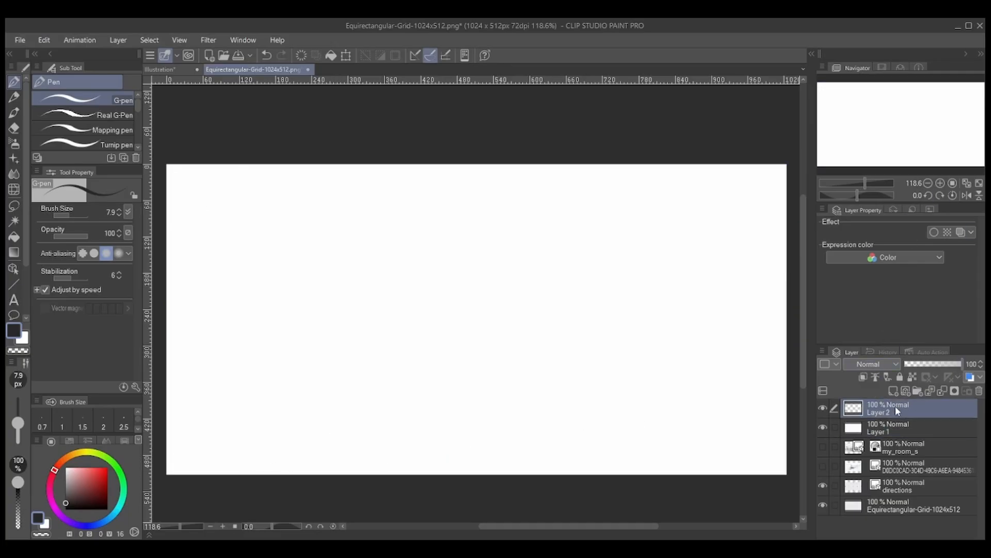
left_click(823, 428)
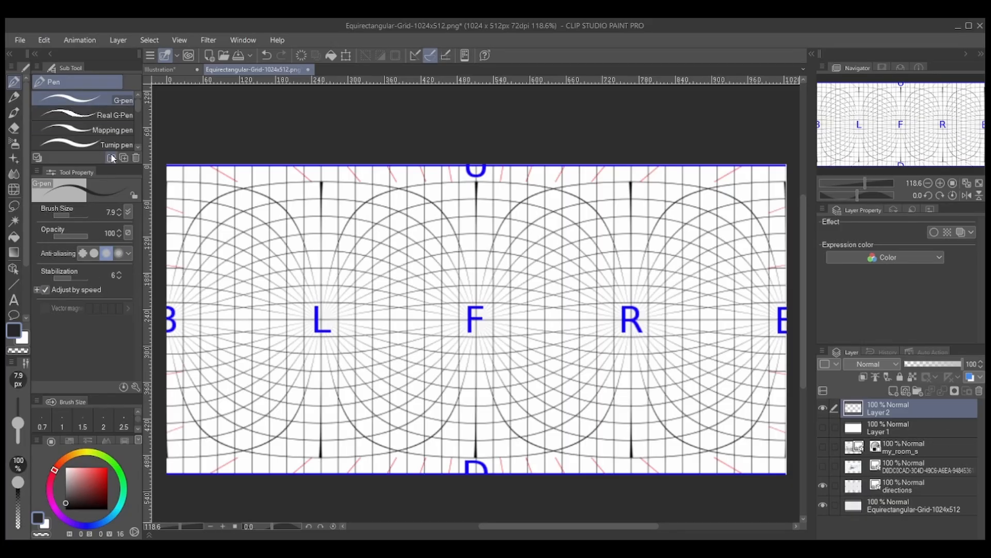
mouse_move(481, 298)
left_mouse_down()
mouse_move(486, 344)
mouse_move(461, 329)
left_mouse_up()
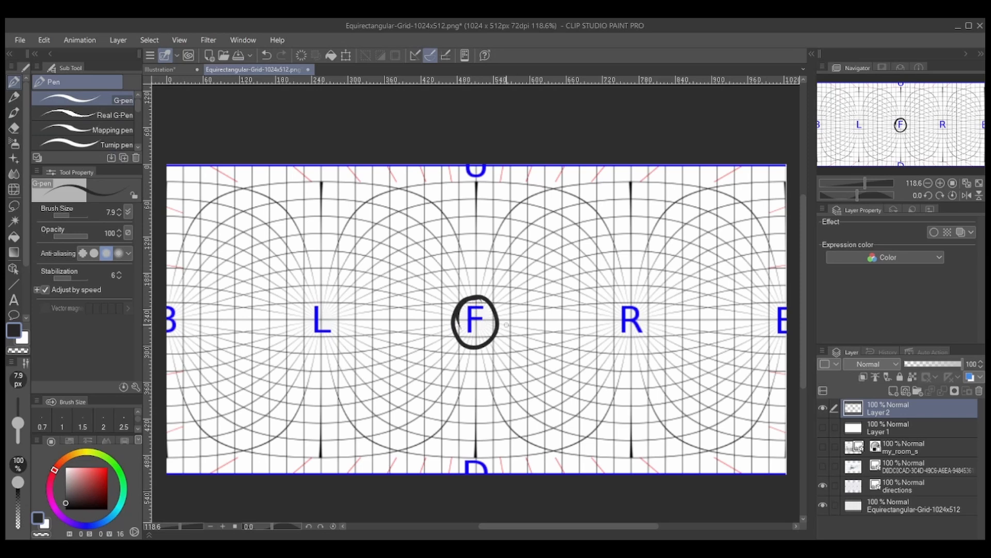
key("ctrl+z")
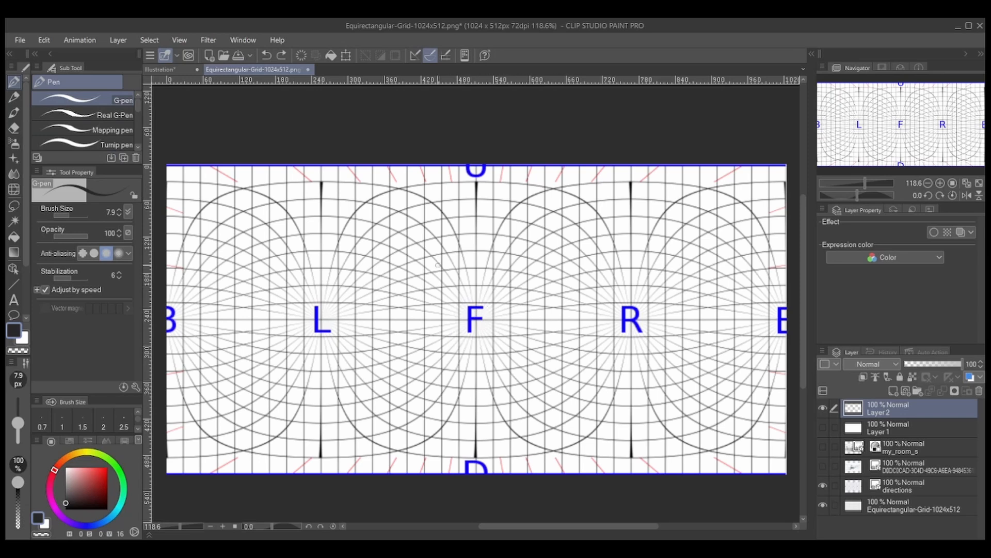
mouse_move(468, 248)
left_mouse_down()
mouse_move(411, 282)
mouse_move(536, 387)
mouse_move(424, 261)
mouse_move(408, 304)
left_mouse_up()
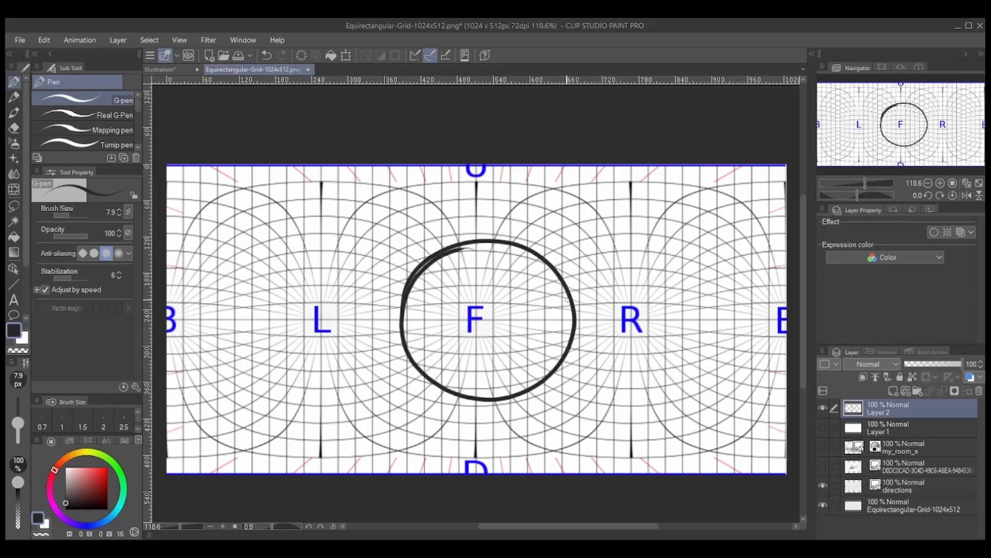
key("ctrl+z")
Sketch a large hatched circle around the F marker with two outward-pointing arrows above it, using the G-pen
mouse_move(477, 213)
left_mouse_down()
mouse_move(429, 225)
mouse_move(467, 406)
mouse_move(490, 212)
mouse_move(381, 336)
left_mouse_up()
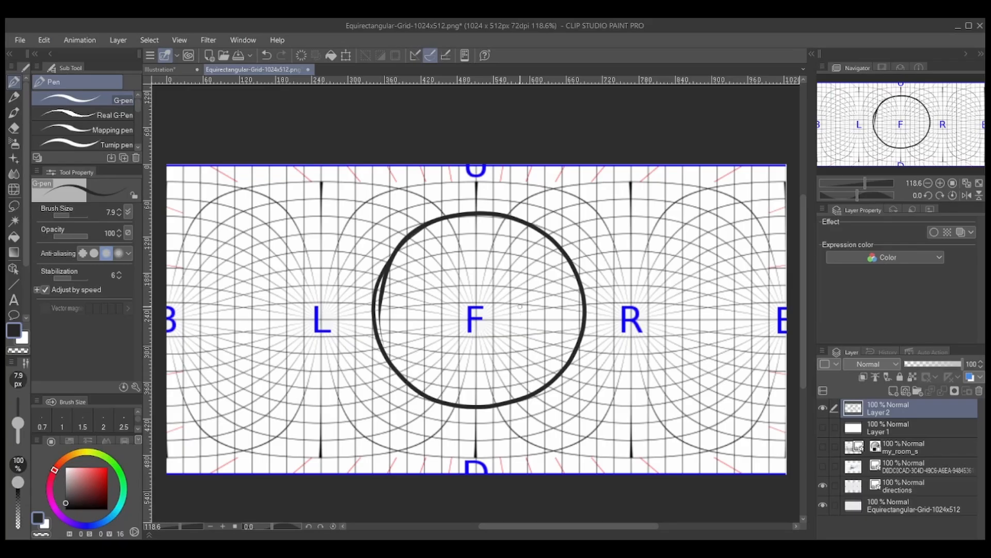
left_click_drag(381, 281, 439, 408)
left_click_drag(406, 249, 473, 408)
left_click_drag(440, 239, 498, 390)
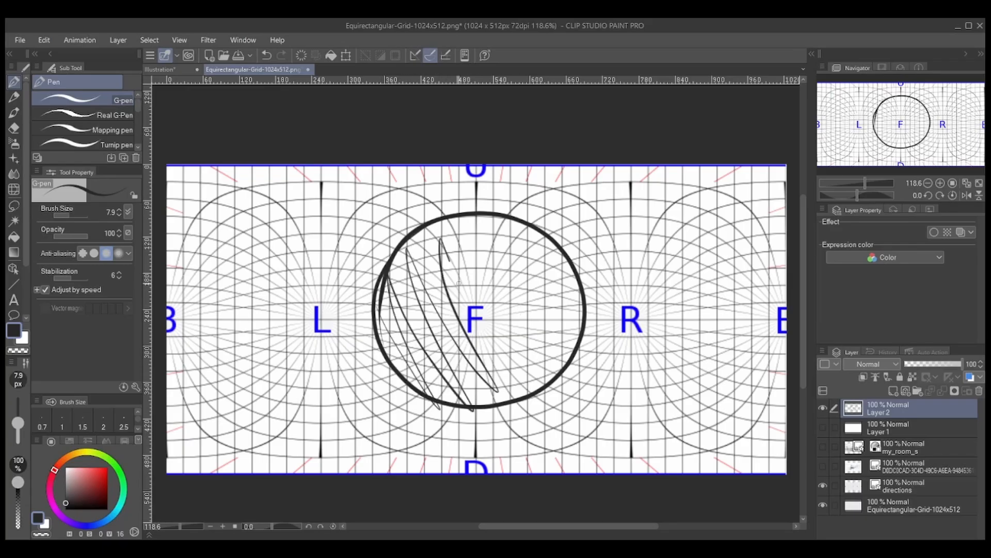
left_click_drag(471, 212, 529, 382)
left_click_drag(504, 219, 546, 357)
left_click_drag(527, 235, 560, 341)
mouse_move(550, 247)
left_mouse_down()
mouse_move(573, 328)
mouse_move(582, 302)
left_mouse_up()
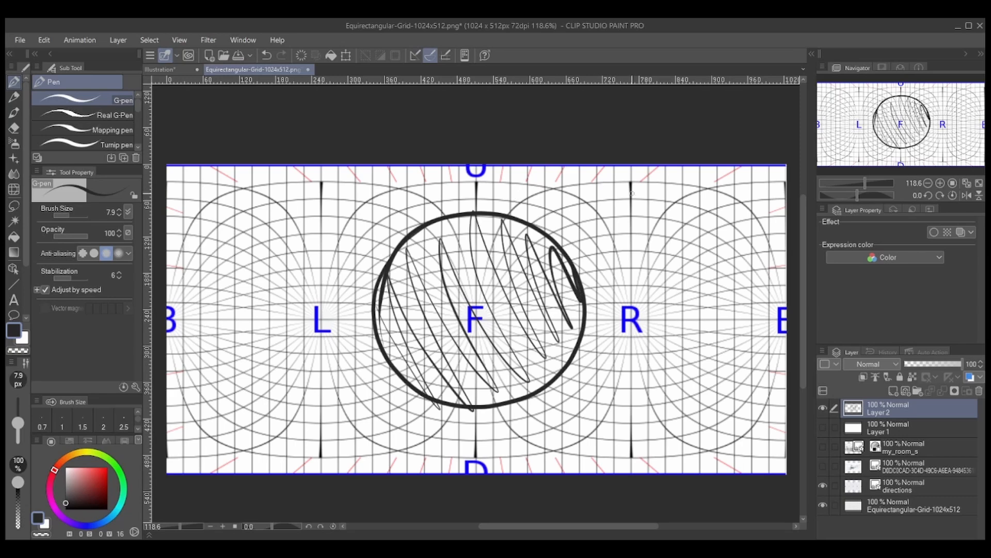
left_click_drag(511, 201, 614, 208)
left_click_drag(435, 205, 378, 212)
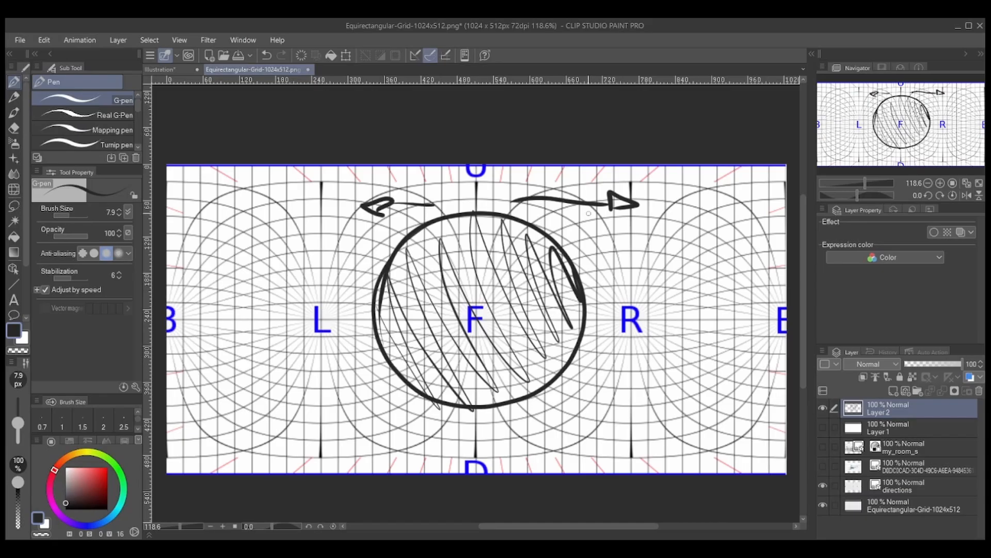
Undo all strokes of the hatched circle and the two arrows
key("ctrl+z")
key("ctrl+z")
key("ctrl+z")
key("ctrl+z")
key("ctrl+z")
key("ctrl+z")
key("ctrl+z")
key("ctrl+z")
key("ctrl+z")
key("ctrl+z")
key("ctrl+z")
key("ctrl+z")
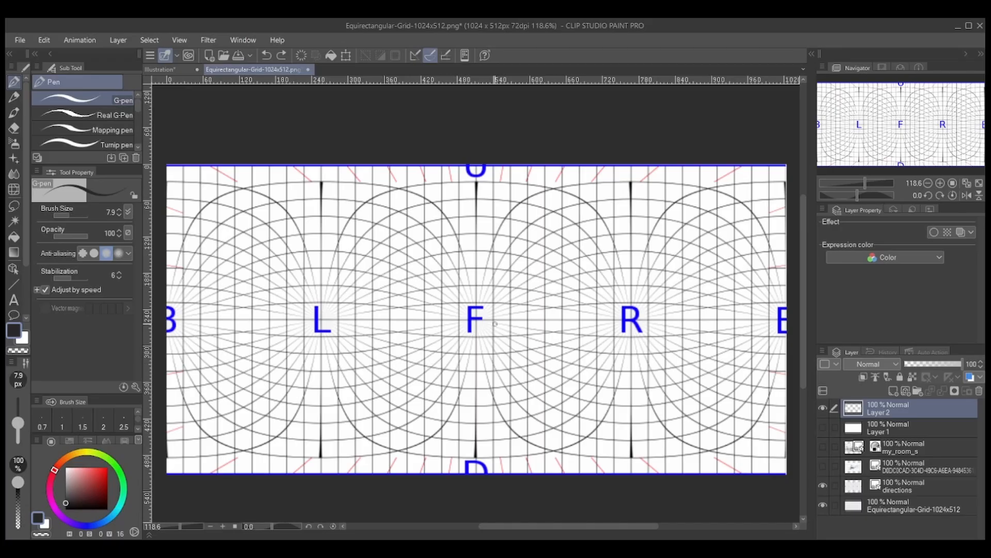
Draw an arrow from the F marker towards R and write 90° above R
left_click_drag(496, 323, 583, 329)
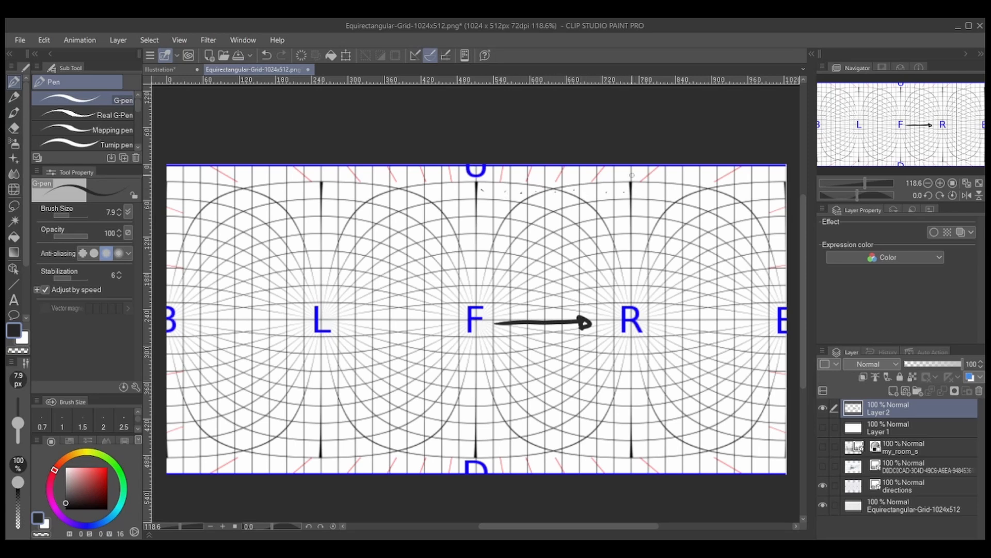
left_click_drag(625, 237, 619, 300)
mouse_move(618, 217)
left_mouse_down()
mouse_move(626, 209)
mouse_move(629, 227)
left_mouse_up()
left_click_drag(639, 209, 649, 201)
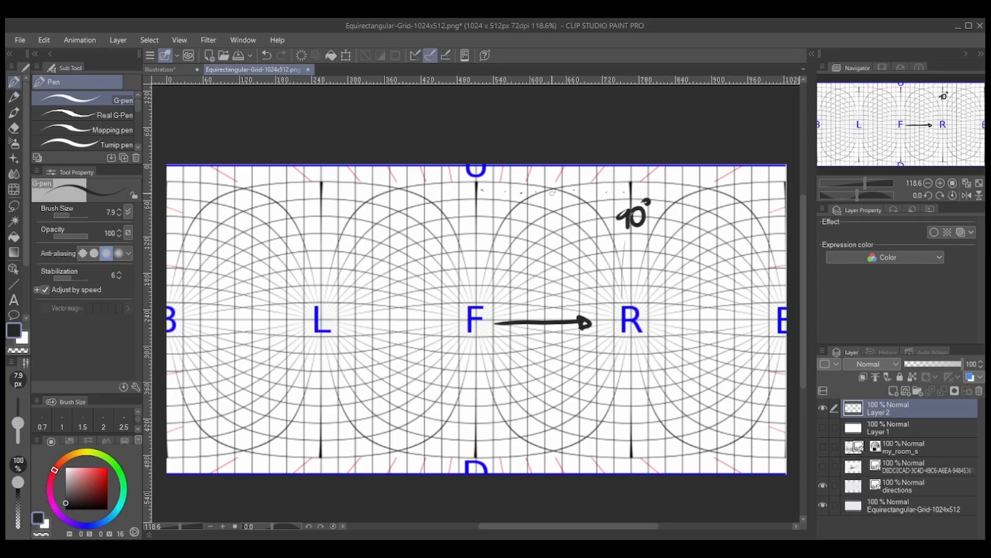
Draw a vertical tick midway between F and R and label it 45°
left_click_drag(554, 195, 555, 261)
key("e")
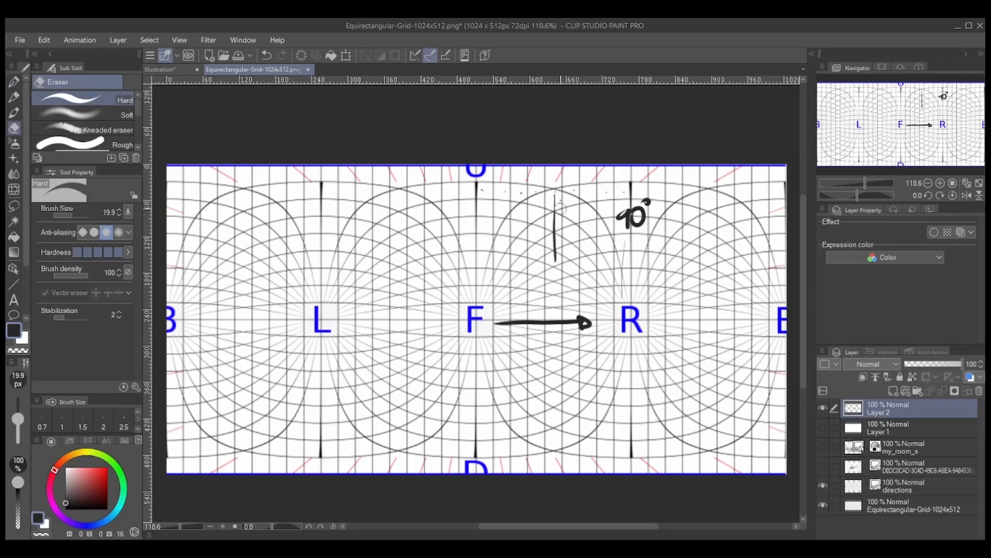
key("p")
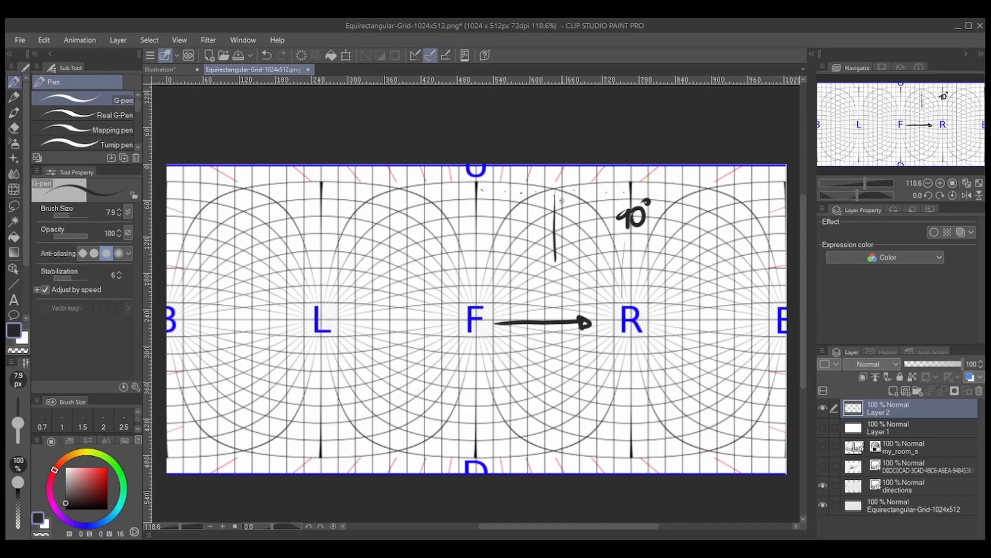
left_click_drag(564, 200, 572, 212)
mouse_move(569, 202)
left_mouse_down()
mouse_move(569, 219)
mouse_move(587, 196)
left_mouse_up()
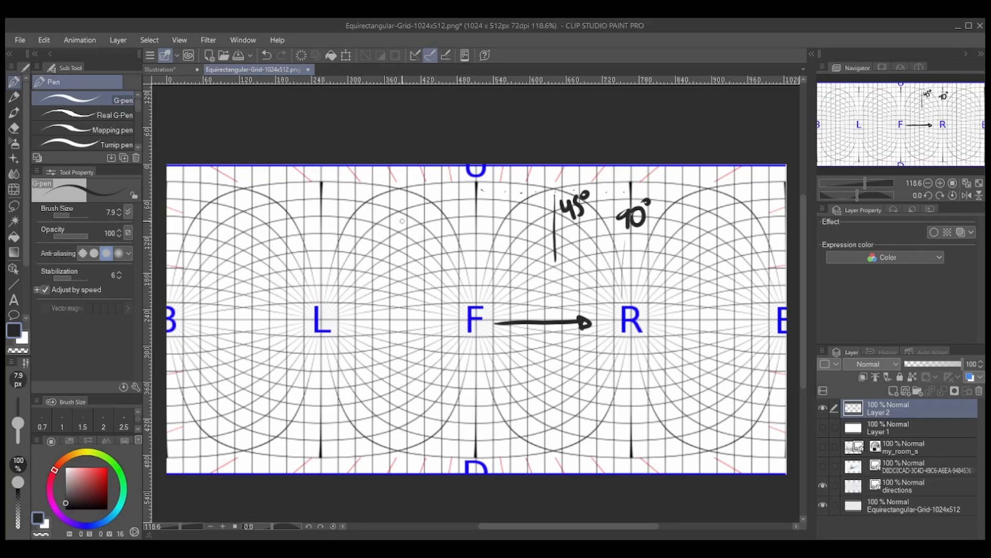
Add a vertical tick labelled 45 midway between F and L and another labelled 90° above L
mouse_move(398, 204)
left_mouse_down()
mouse_move(399, 252)
mouse_move(409, 204)
mouse_move(416, 213)
mouse_move(429, 187)
left_mouse_up()
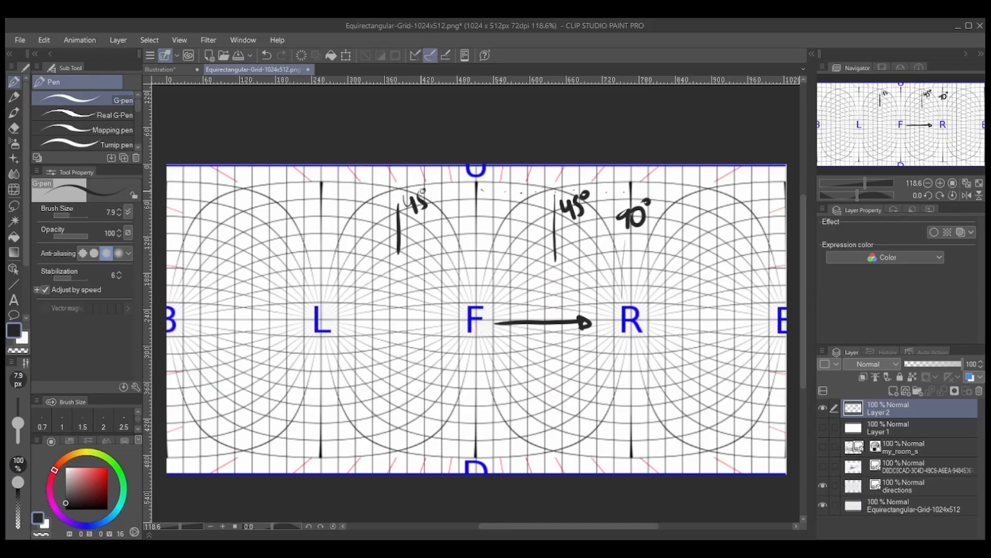
left_click_drag(322, 193, 324, 241)
left_click_drag(344, 193, 337, 212)
left_click_drag(352, 188, 351, 179)
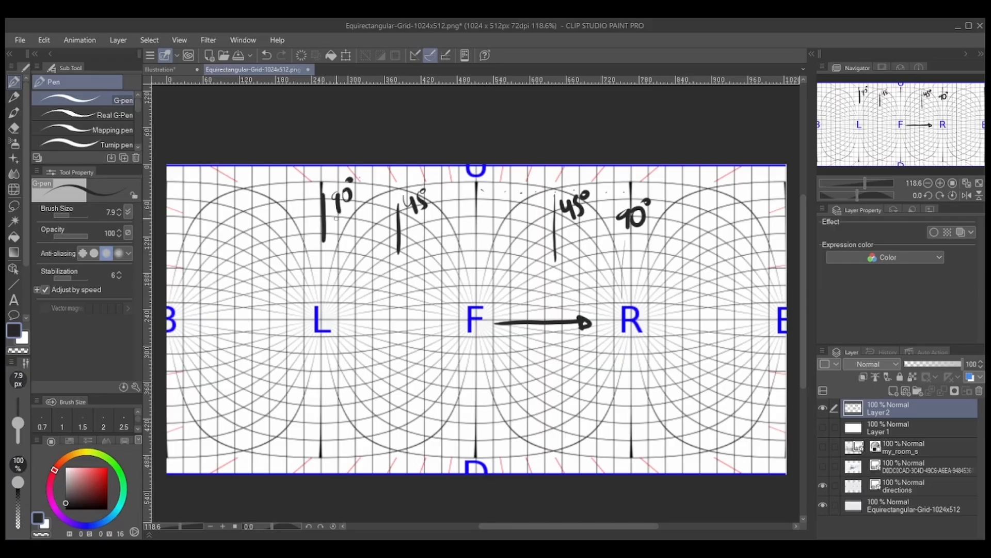
Add vertical ticks labelled 135 midway between B and L and 0° above F, plus unlabelled ticks at both canvas side edges
left_click_drag(243, 192, 243, 251)
left_click_drag(259, 206, 266, 214)
left_click_drag(268, 200, 275, 212)
left_click_drag(283, 191, 280, 206)
mouse_move(476, 203)
left_mouse_down()
mouse_move(476, 232)
mouse_move(491, 192)
left_mouse_up()
left_click_drag(275, 198, 282, 195)
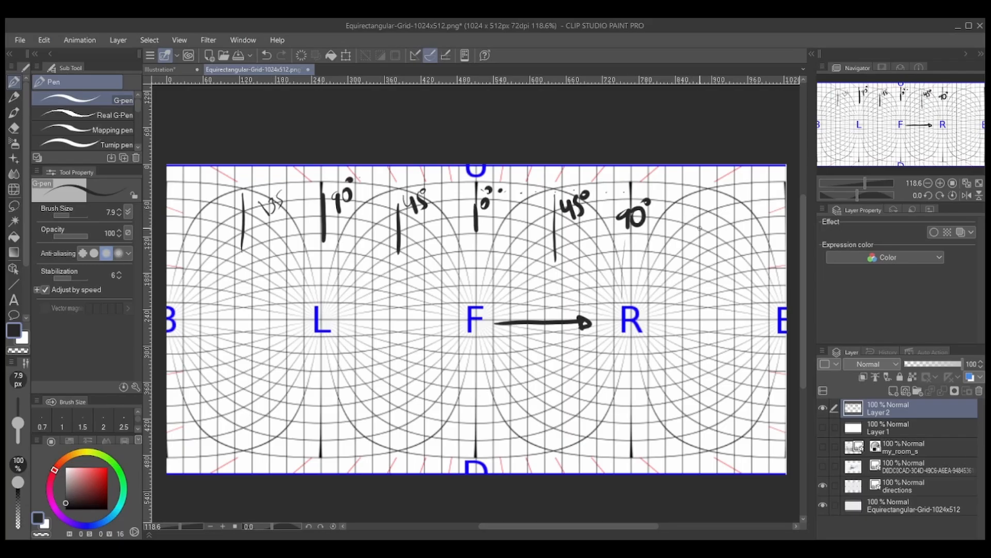
left_click_drag(783, 185, 782, 229)
left_click_drag(171, 186, 170, 225)
Draw two opposing curved rotation arrows above the F marker and write 180° between them
left_click(482, 311)
mouse_move(485, 270)
left_mouse_down()
mouse_move(522, 281)
mouse_move(502, 269)
mouse_move(515, 269)
left_mouse_up()
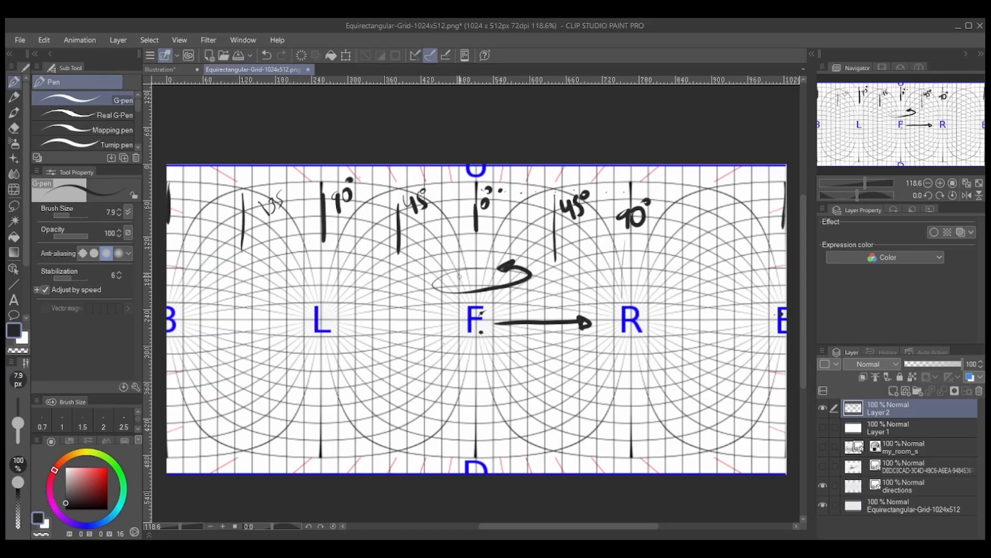
mouse_move(475, 246)
left_mouse_down()
mouse_move(464, 266)
mouse_move(471, 283)
mouse_move(488, 270)
left_mouse_up()
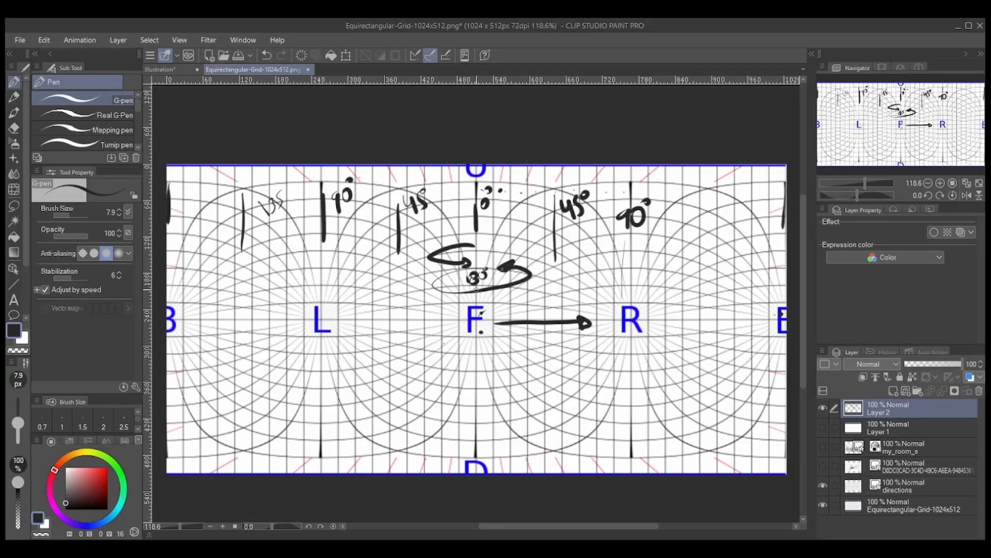
Erase the angle ticks, degree labels and arrows drawn over the equirectangular grid on Layer 2
left_click(13, 129)
mouse_move(275, 189)
left_mouse_down()
mouse_move(257, 202)
mouse_move(242, 253)
mouse_move(279, 209)
left_mouse_up()
left_click_drag(168, 194, 167, 232)
mouse_move(323, 186)
left_mouse_down()
mouse_move(323, 242)
mouse_move(329, 155)
mouse_move(334, 261)
mouse_move(397, 214)
mouse_move(408, 256)
mouse_move(447, 282)
mouse_move(475, 201)
mouse_move(439, 310)
mouse_move(533, 223)
mouse_move(521, 279)
mouse_move(531, 300)
mouse_move(552, 292)
mouse_move(605, 304)
mouse_move(509, 360)
mouse_move(524, 244)
mouse_move(512, 239)
mouse_move(558, 239)
mouse_move(596, 187)
mouse_move(561, 179)
mouse_move(632, 214)
mouse_move(596, 254)
left_mouse_up()
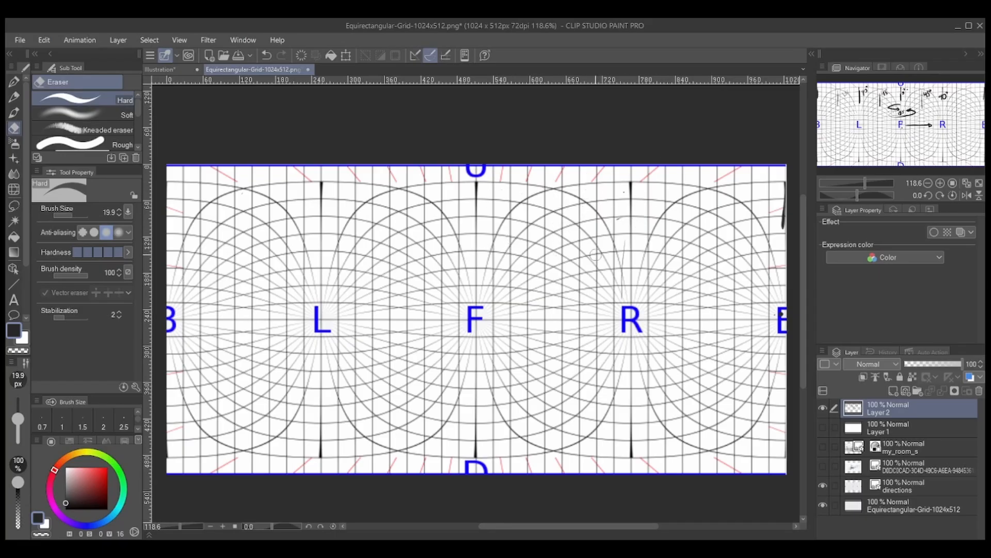
left_click_drag(768, 230, 781, 241)
Show the furnished living-room sketch layer below my_room_s, hide the directions layer, and switch back to the G-pen
key("p")
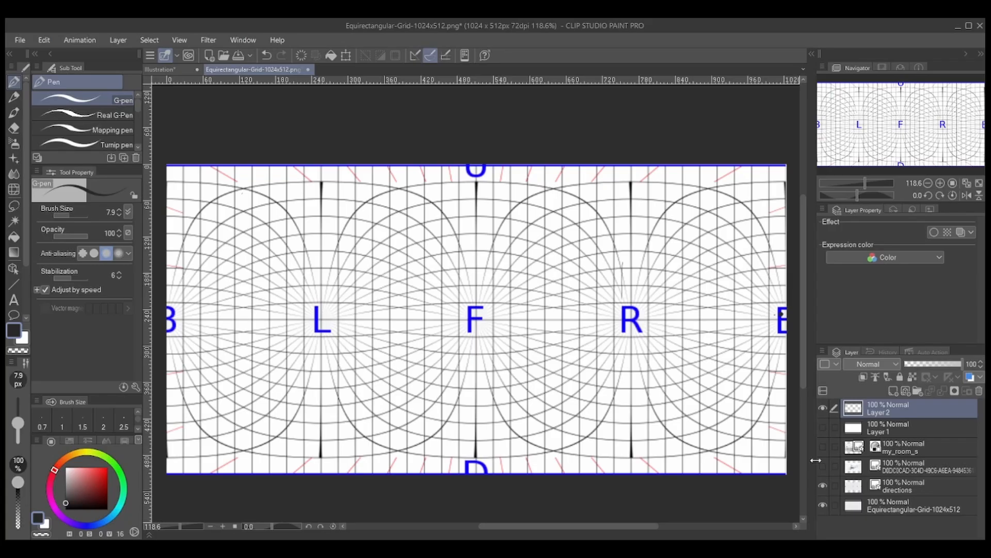
left_click(835, 467)
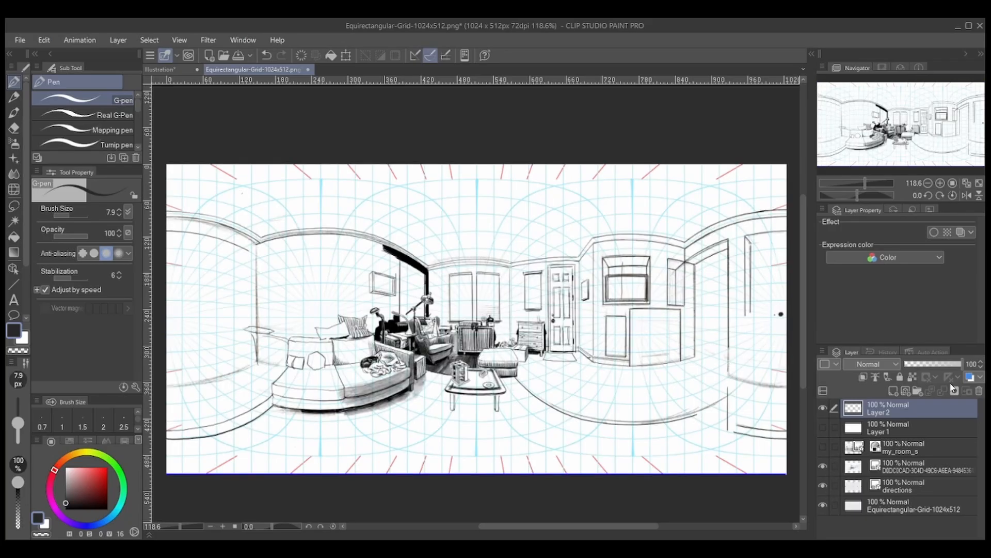
left_click(825, 493)
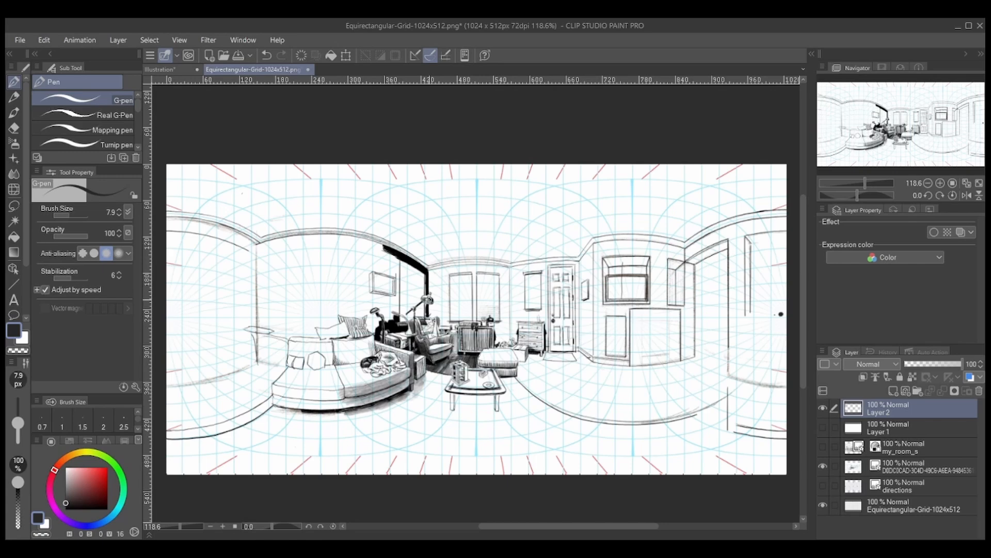
Mark the room's wall corners with vertical strokes and number them 1 to 6 above the ceiling line
left_click_drag(511, 265, 512, 312)
left_click_drag(580, 262, 583, 308)
left_click_drag(595, 239, 596, 293)
left_click_drag(686, 233, 687, 288)
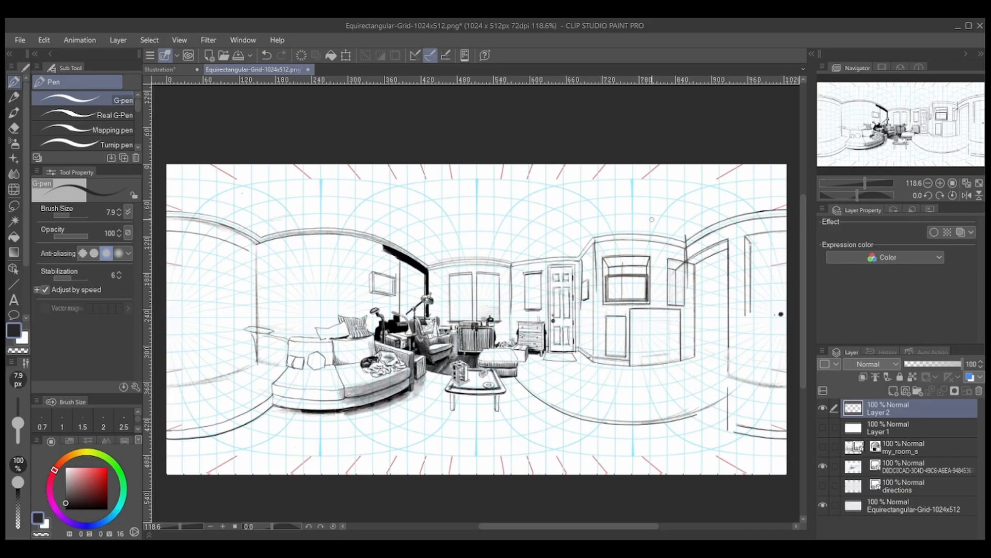
left_click_drag(254, 233, 254, 287)
left_click_drag(428, 251, 428, 270)
left_click_drag(517, 239, 515, 256)
left_click_drag(572, 235, 585, 243)
left_click_drag(598, 220, 600, 231)
left_click_drag(685, 219, 692, 224)
left_click_drag(692, 218, 693, 231)
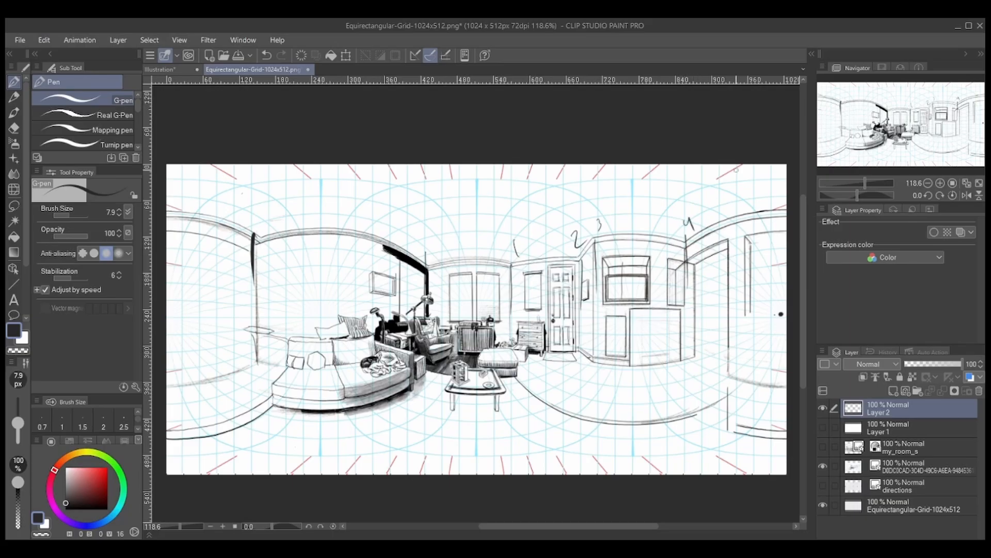
left_click_drag(253, 210, 259, 221)
left_click_drag(420, 231, 423, 243)
Draw horizontal strokes across each wall from corner to corner around the room
mouse_move(256, 264)
left_mouse_down()
mouse_move(449, 276)
mouse_move(674, 259)
mouse_move(787, 236)
left_mouse_up()
left_click_drag(149, 257, 237, 277)
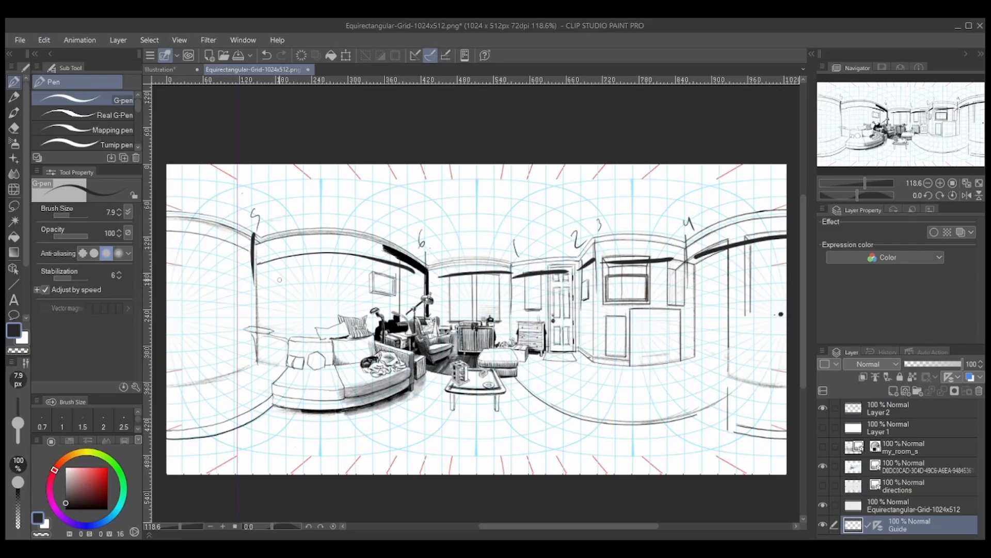
Undo the wall strokes, the accidental guide, the corner numbers and the vertical corner marks
key("ctrl+z")
key("ctrl+z")
key("ctrl+z")
key("ctrl+z")
key("ctrl+z")
key("ctrl+z")
key("ctrl+z")
key("ctrl+z")
key("ctrl+z")
key("ctrl+z")
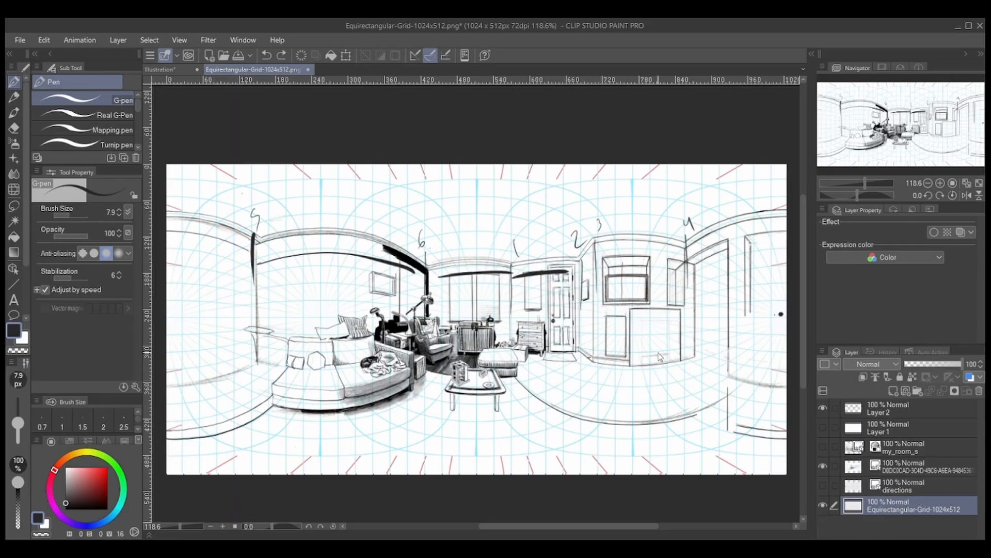
key("ctrl+z")
key("ctrl+z")
key("ctrl+z")
key("ctrl+z")
key("ctrl+z")
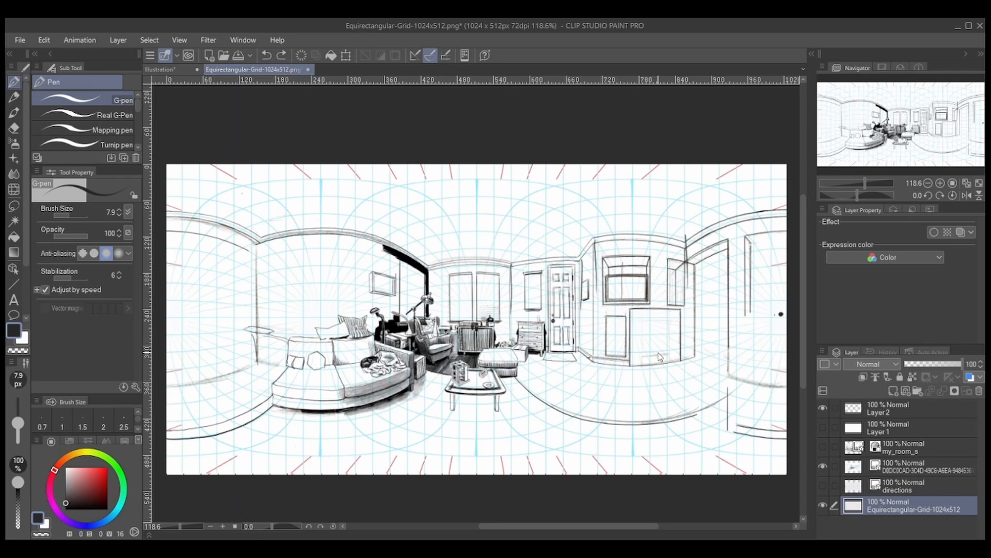
key("ctrl+z")
key("ctrl+z")
key("ctrl+z")
key("ctrl+z")
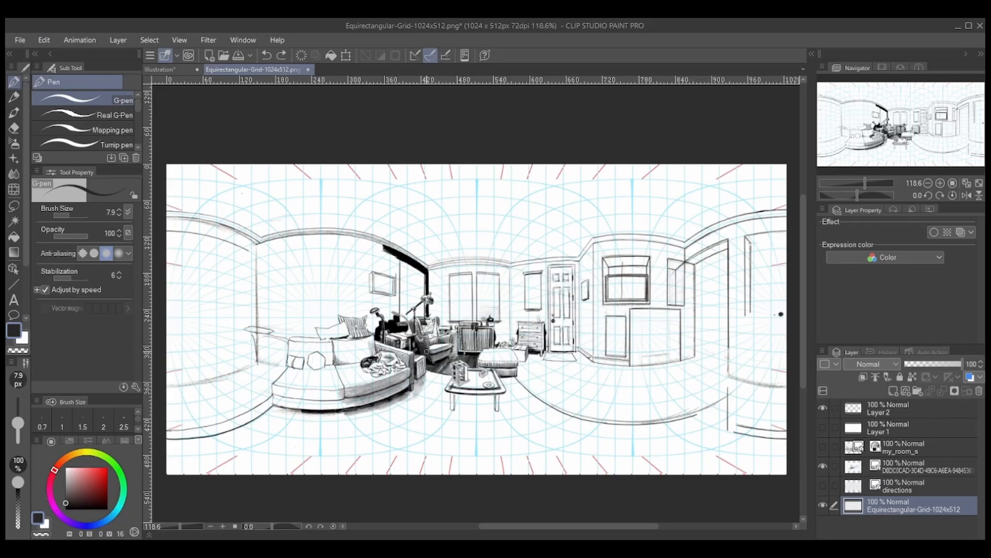
Toggle the room sketch off and on to check the grid beneath, and make Layer 2 the active layer
key("ctrl+y")
key("ctrl+z")
left_click(823, 467)
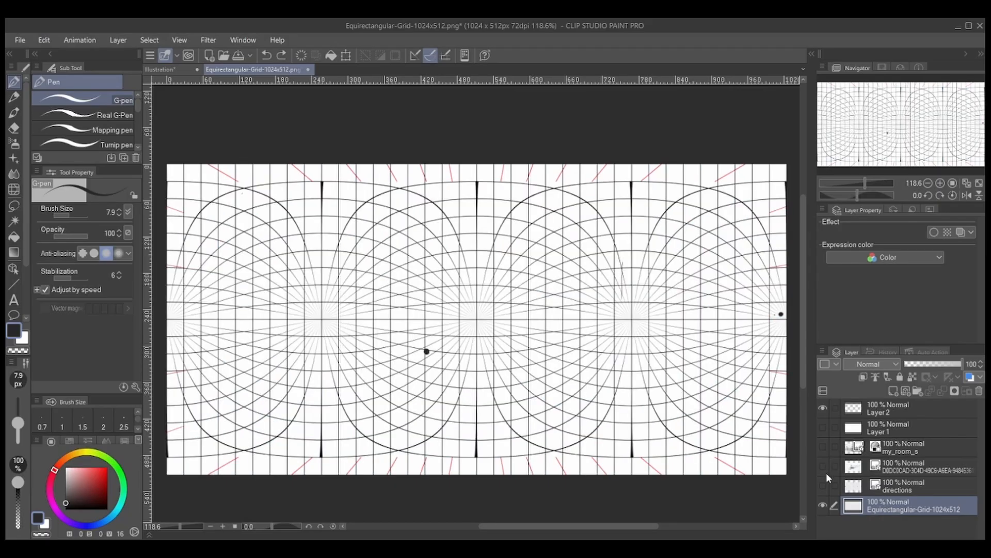
left_click(823, 466)
left_click(898, 466)
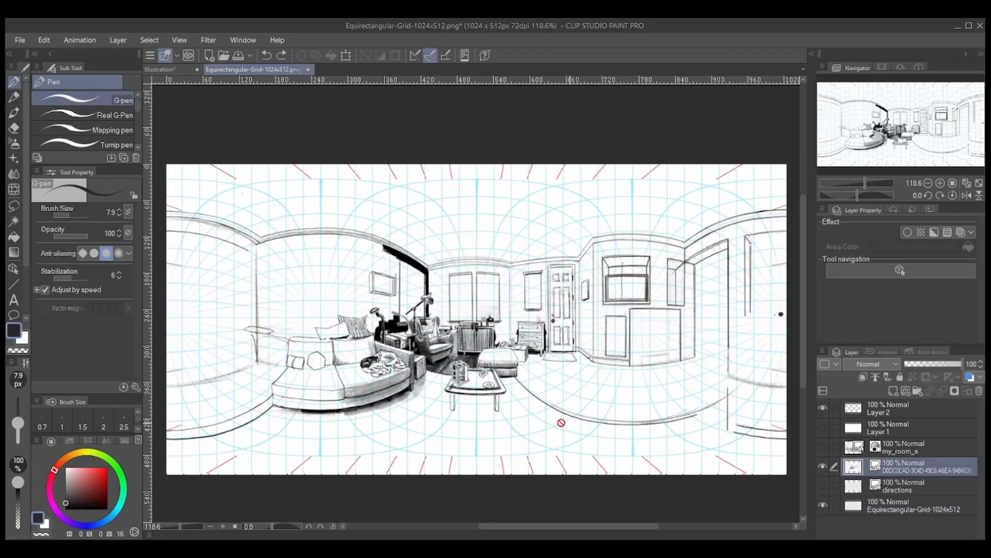
left_click(884, 411)
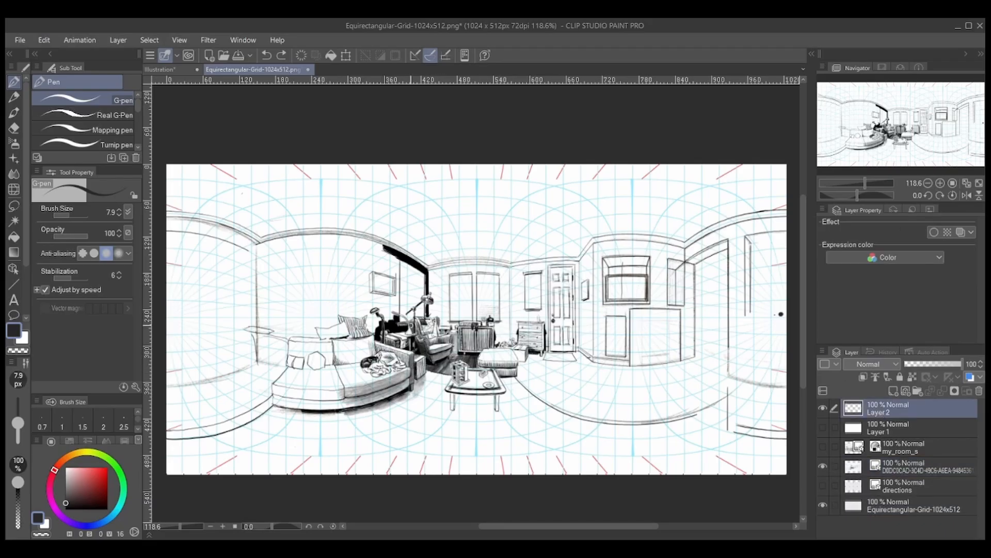
Draw a straight line along the base of the far window wall, redoing it until it fits
left_click_drag(420, 356, 548, 351)
key("ctrl+z")
left_click(510, 350, "shift")
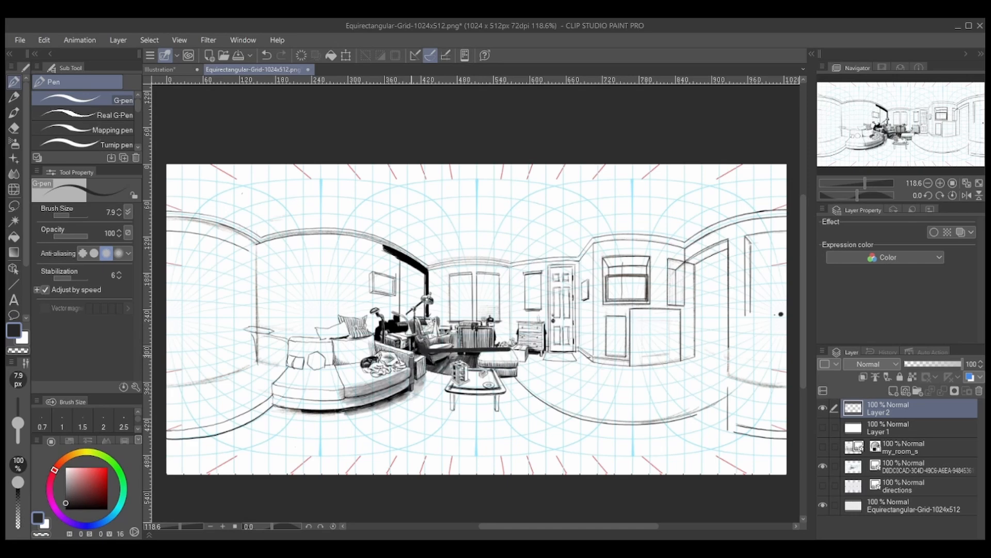
key("ctrl+z")
left_click_drag(419, 350, 516, 350)
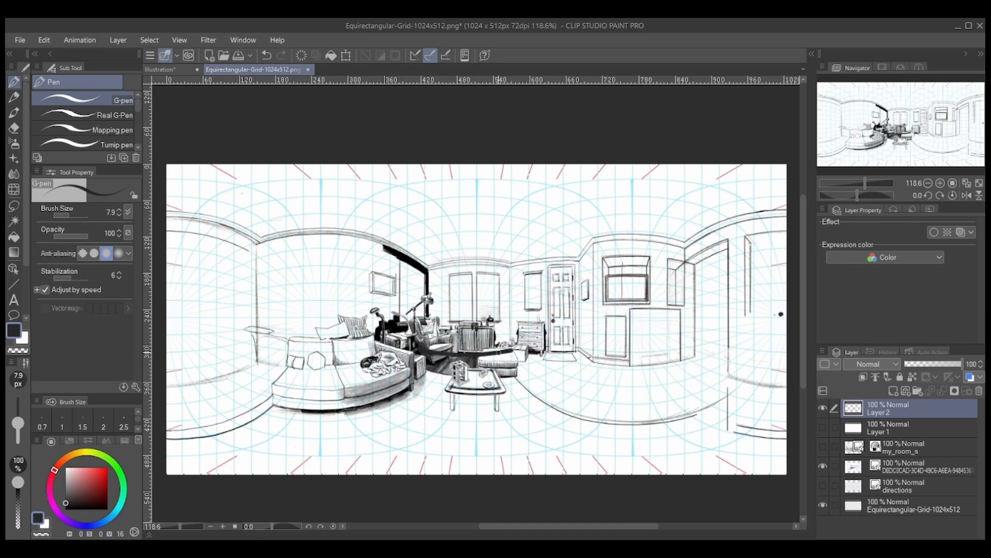
key("ctrl+z")
left_click(420, 350)
left_click(512, 346, "shift")
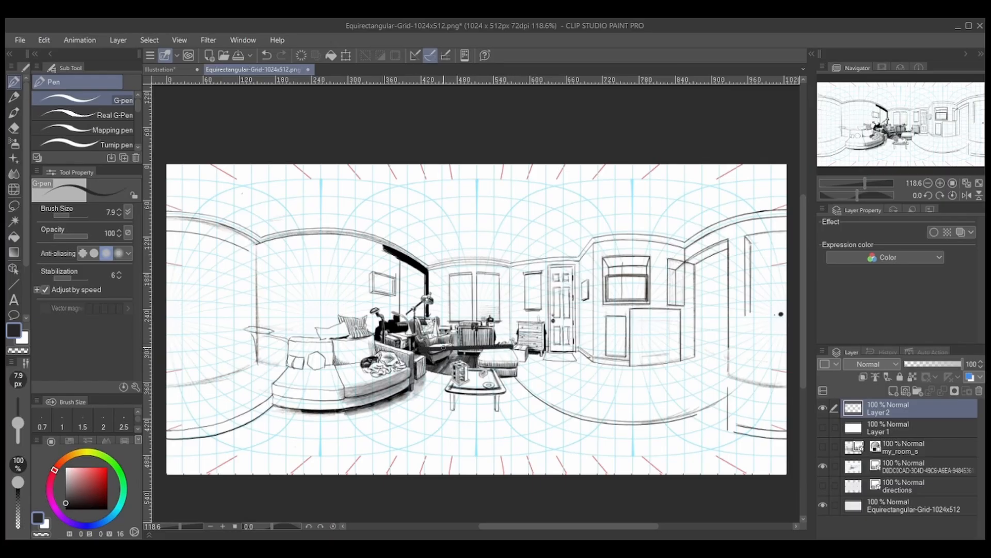
Hatch the far window wall with diagonal strokes from ceiling to floor
left_click_drag(428, 299, 456, 259)
mouse_move(434, 312)
left_mouse_down()
mouse_move(470, 265)
mouse_move(488, 262)
left_mouse_up()
left_click_drag(449, 333, 494, 272)
mouse_move(460, 330)
left_mouse_down()
mouse_move(497, 287)
mouse_move(474, 325)
left_mouse_up()
mouse_move(504, 307)
left_mouse_down()
mouse_move(479, 340)
mouse_move(492, 345)
left_mouse_up()
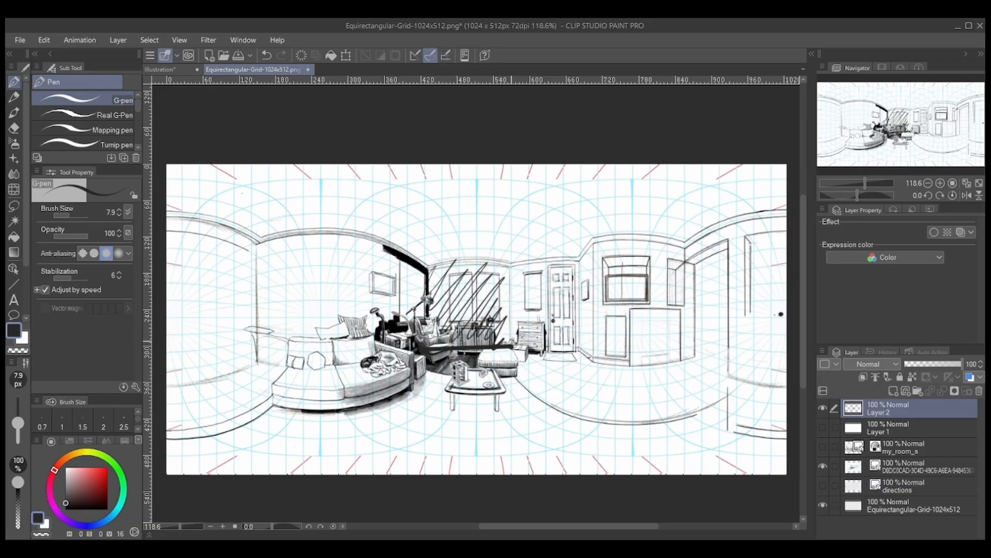
Undo the diagonal hatching on the far wall, keeping the straight line along its base
key("ctrl+z")
key("ctrl+z")
key("ctrl+z")
key("ctrl+z")
key("ctrl+z")
key("ctrl+z")
key("ctrl+z")
key("ctrl+z")
key("ctrl+z")
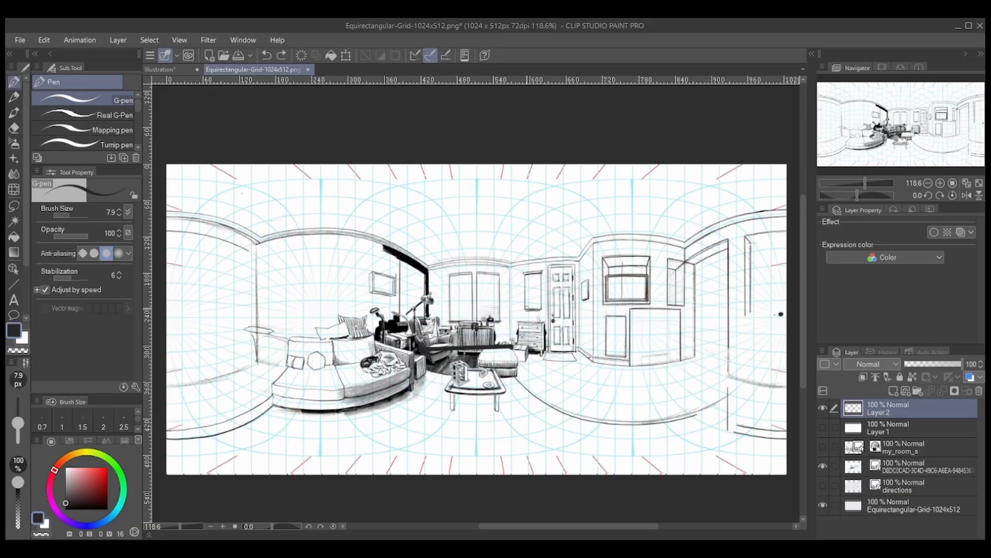
Trace the wall-floor boundary around the whole room and draw vertical height lines from the canvas's bottom centre up to the windows
mouse_move(420, 352)
left_mouse_down()
mouse_move(561, 351)
mouse_move(601, 367)
mouse_move(692, 358)
mouse_move(787, 393)
left_mouse_up()
mouse_move(412, 351)
left_mouse_down()
mouse_move(263, 358)
mouse_move(173, 385)
left_mouse_up()
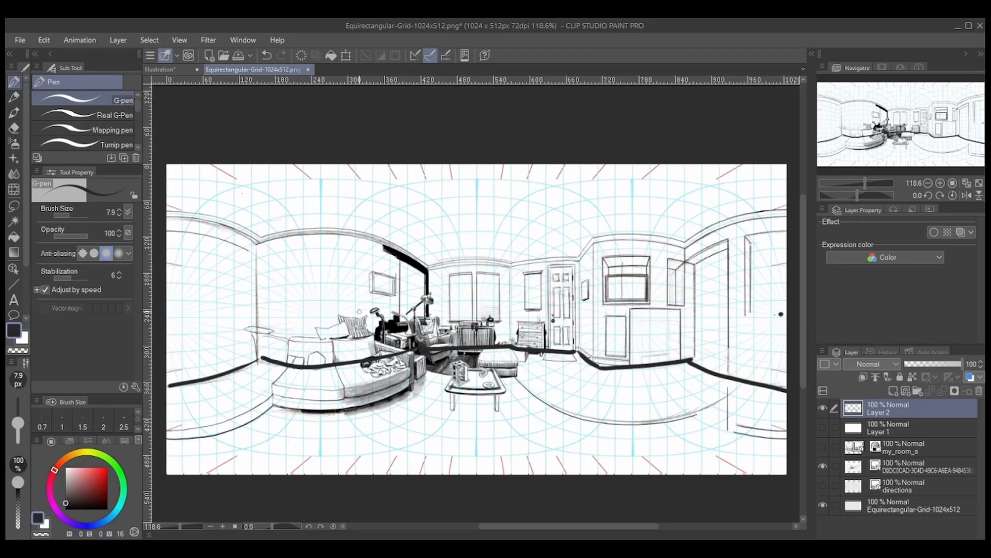
left_click(477, 469)
mouse_move(477, 467)
left_mouse_down()
mouse_move(476, 289)
mouse_move(492, 293)
left_mouse_up()
mouse_move(482, 387)
left_mouse_down()
mouse_move(480, 438)
mouse_move(482, 285)
mouse_move(541, 282)
mouse_move(525, 464)
left_mouse_up()
left_click_drag(521, 300, 527, 297)
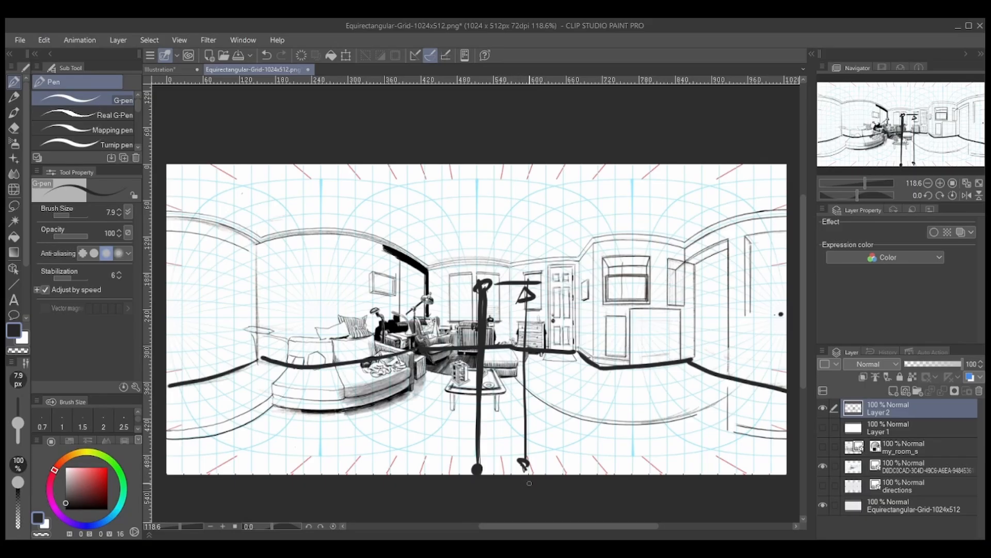
Undo the vertical height lines and the traced floor boundary back to the far wall's base line
key("ctrl+z")
key("ctrl+z")
key("ctrl+z")
key("ctrl+z")
key("ctrl+z")
key("ctrl+z")
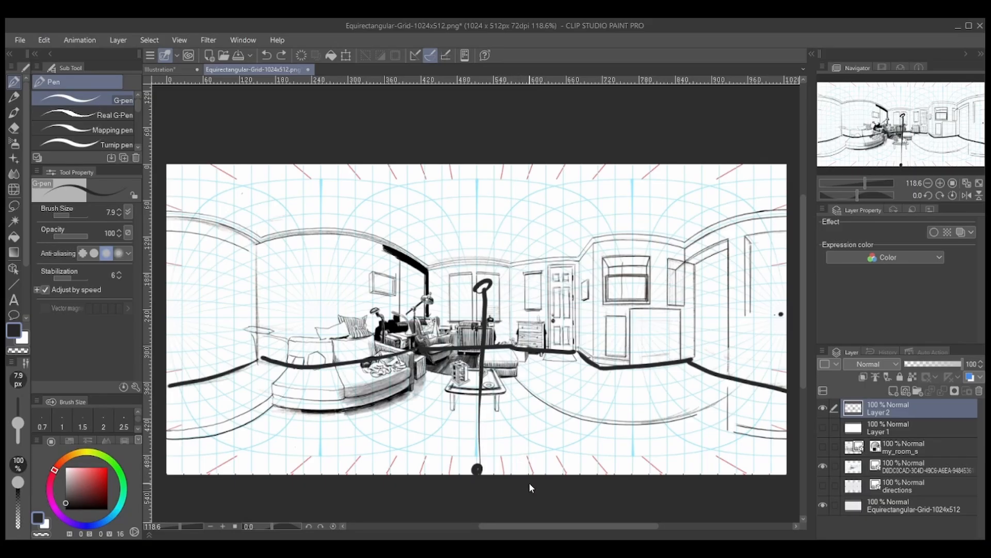
key("ctrl+z")
key("ctrl+z")
key("ctrl+z")
key("ctrl+z")
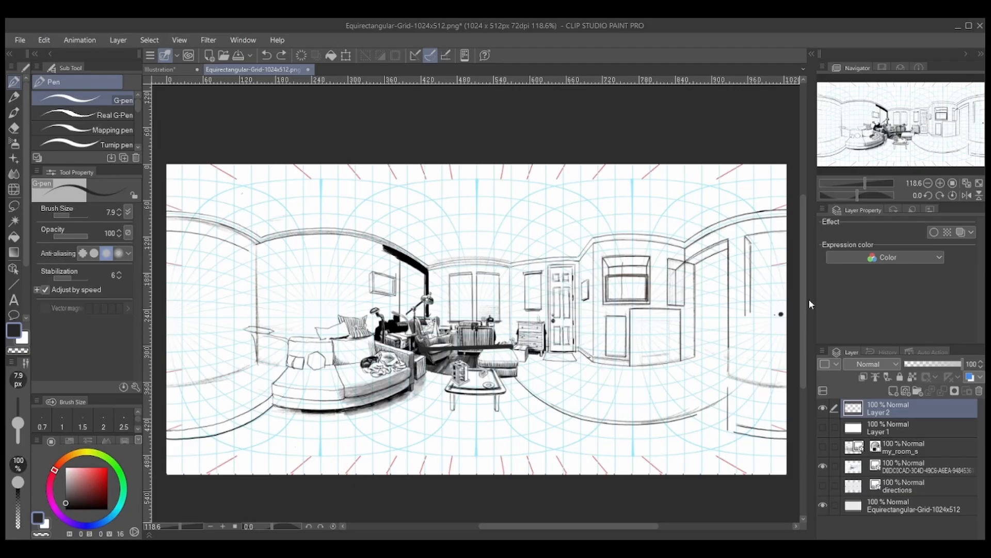
Erase the stray black dot near the canvas's right edge and return to the G-pen
left_click(14, 128)
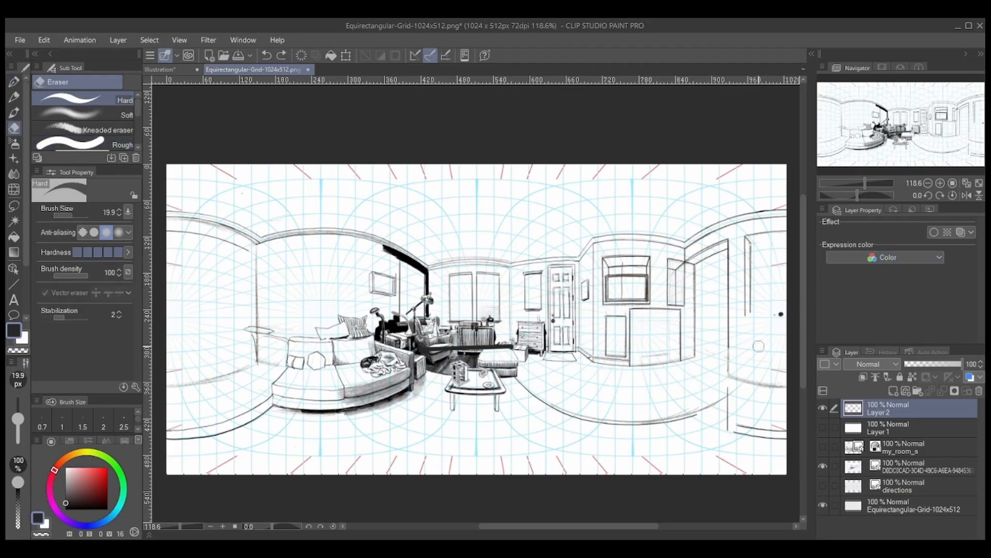
left_click(780, 312)
key("p")
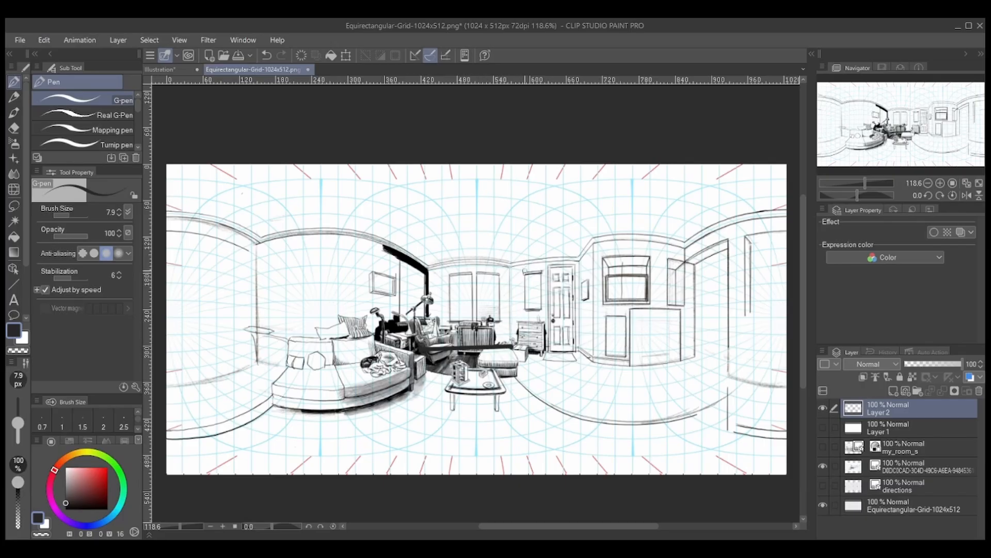
Draw a thick line along the far wall's ceiling edge and a straight horizon line across the full canvas width
left_click_drag(433, 265, 522, 264)
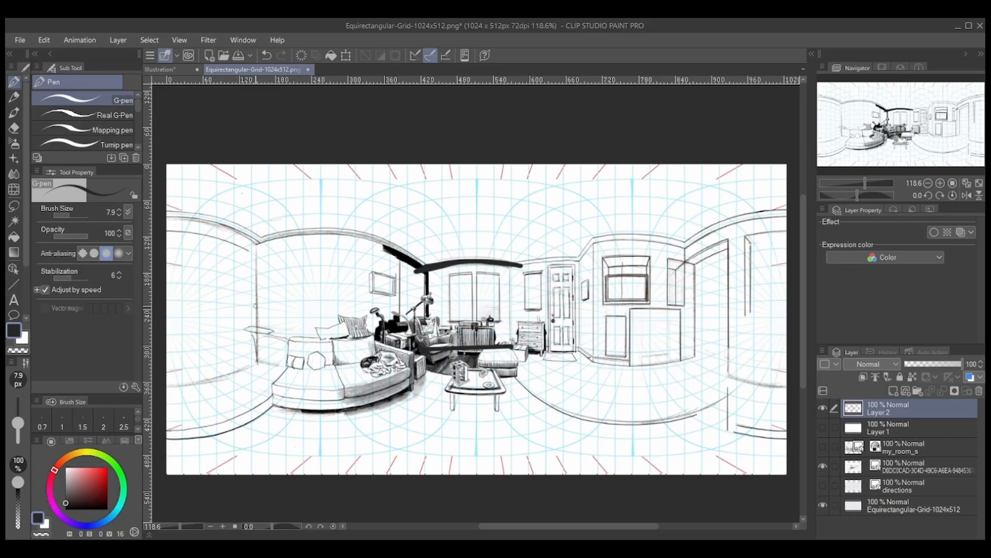
left_click(166, 314)
left_click(784, 317, "shift")
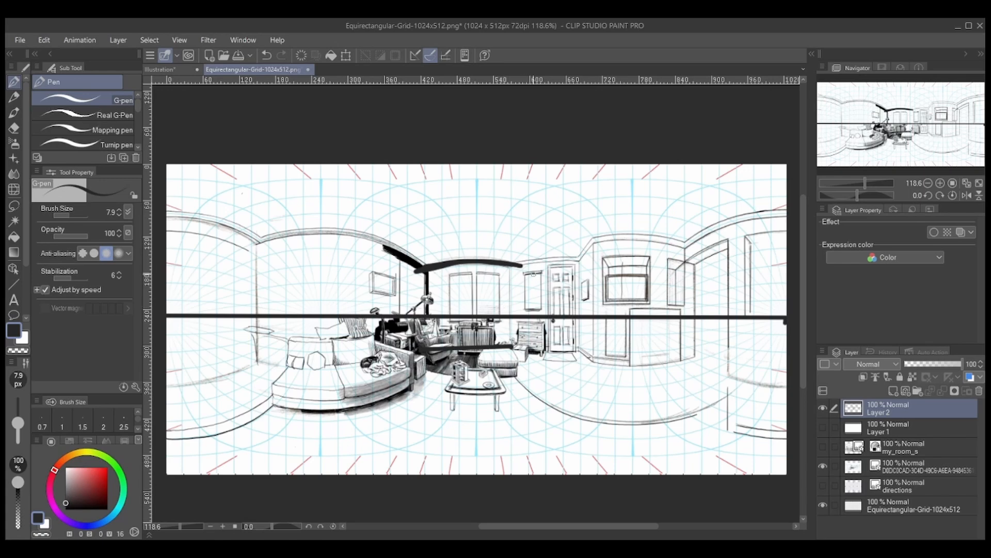
Draw arrows from the horizon up to the far wall's ceiling line and down to its floor line
mouse_move(479, 272)
left_mouse_down()
mouse_move(480, 313)
mouse_move(478, 273)
left_mouse_up()
mouse_move(484, 319)
left_mouse_down()
mouse_move(485, 338)
mouse_move(495, 336)
left_mouse_up()
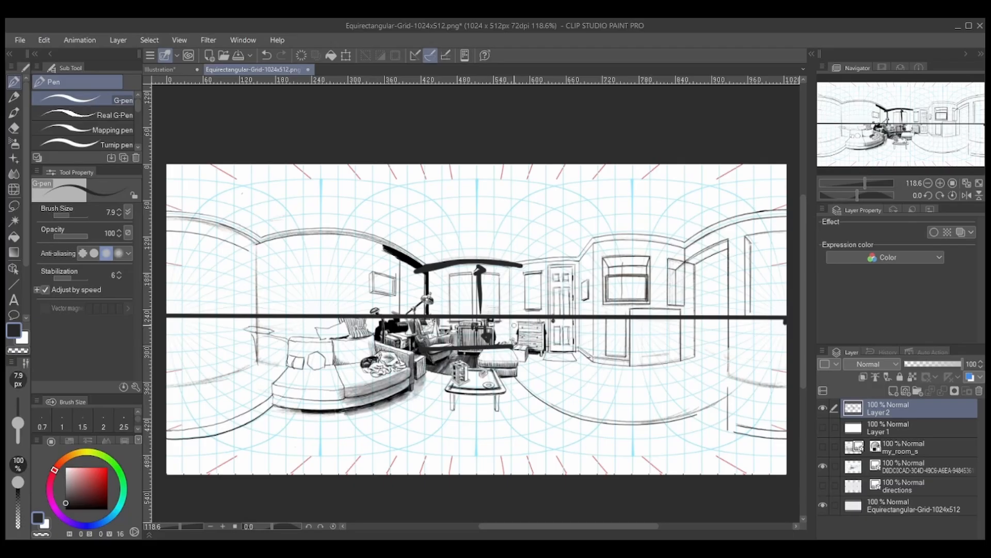
Hide the living-room sketch layer, keep the directions layer hidden, and show the my_room_s layer
left_click(823, 466)
left_click(824, 485)
left_click(824, 486)
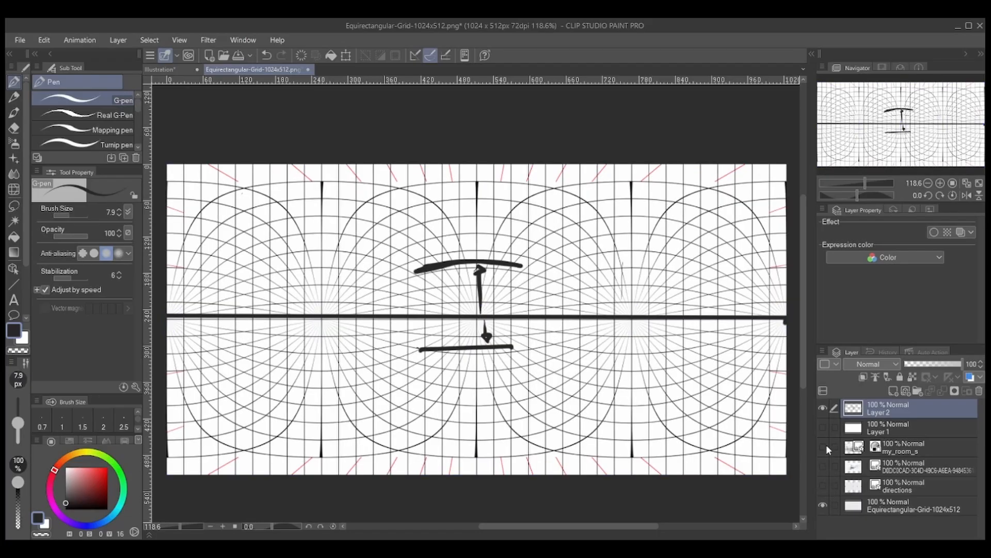
left_click(823, 447)
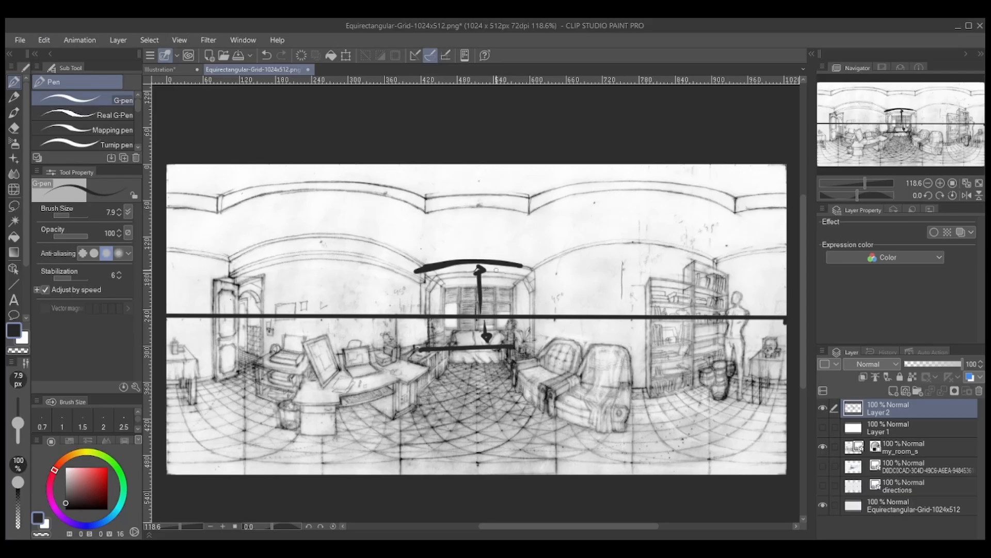
Trace the curved wall-ceiling boundary around the my_room_s room from the far wall to both canvas edges
mouse_move(422, 268)
left_mouse_down()
mouse_move(537, 266)
mouse_move(574, 249)
mouse_move(676, 244)
mouse_move(729, 263)
mouse_move(791, 252)
left_mouse_up()
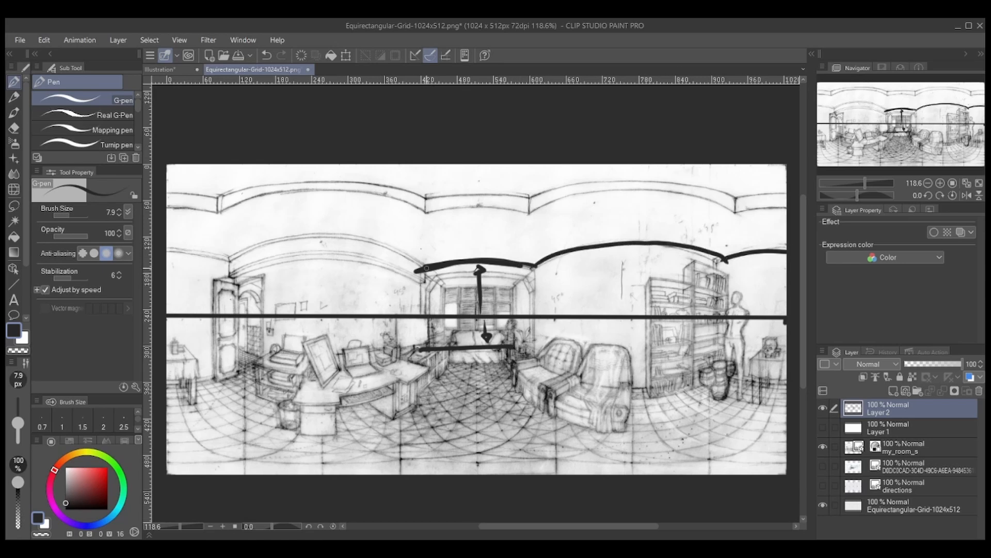
left_click_drag(421, 268, 164, 249)
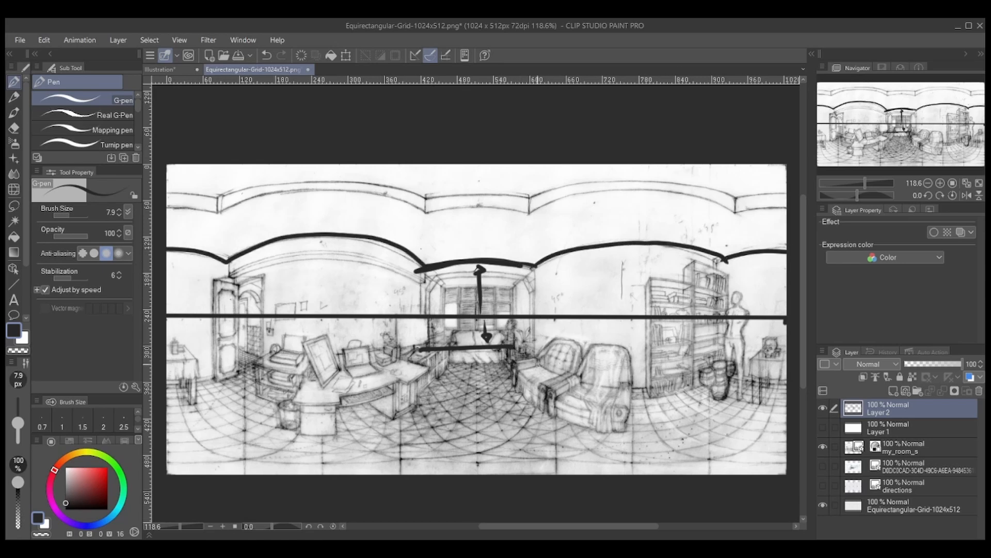
Trace the curved wall-floor boundary around the room on both sides of the far wall, redrawing the left part to fit
mouse_move(518, 346)
left_mouse_down()
mouse_move(652, 387)
mouse_move(727, 369)
mouse_move(790, 378)
left_mouse_up()
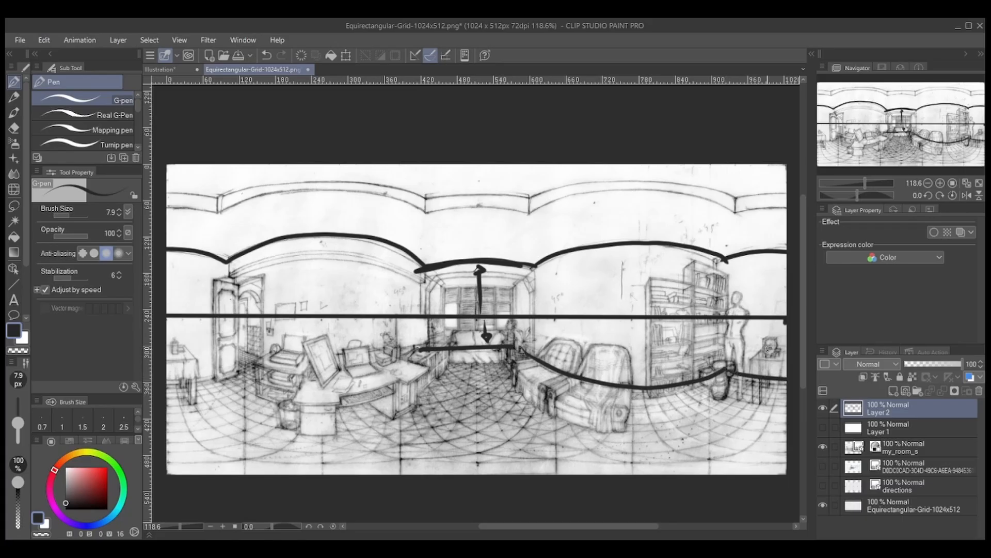
mouse_move(419, 350)
left_mouse_down()
mouse_move(322, 372)
mouse_move(264, 354)
mouse_move(321, 375)
mouse_move(431, 349)
left_mouse_up()
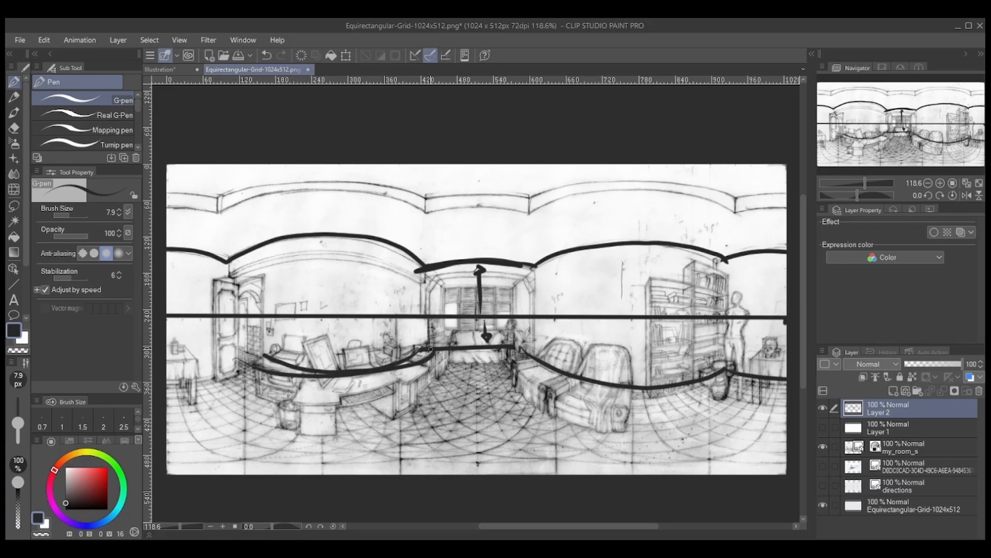
key("ctrl+z")
key("ctrl+z")
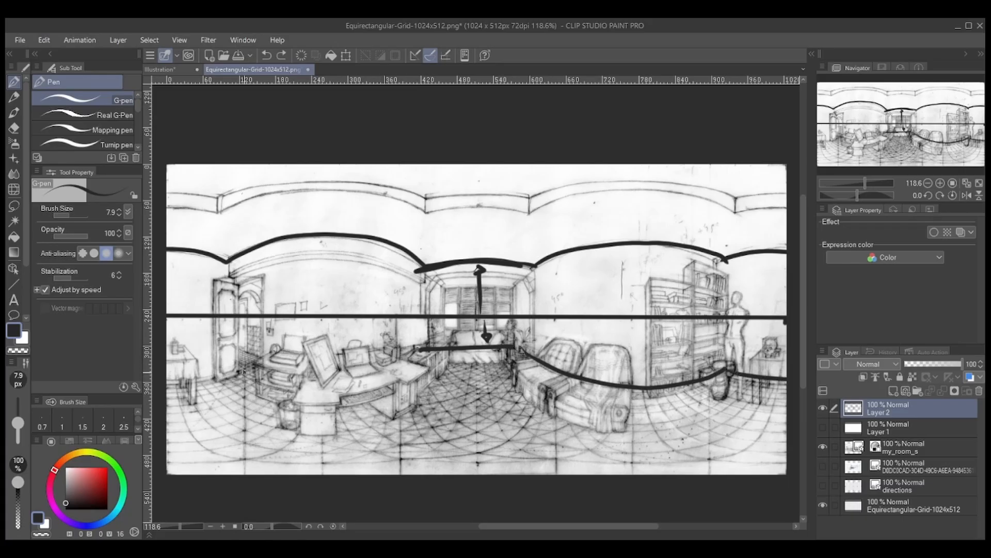
mouse_move(243, 371)
left_mouse_down()
mouse_move(378, 374)
mouse_move(417, 348)
left_mouse_up()
key("ctrl+z")
mouse_move(242, 370)
left_mouse_down()
mouse_move(377, 364)
mouse_move(409, 350)
mouse_move(332, 383)
mouse_move(237, 370)
mouse_move(166, 381)
left_mouse_up()
key("ctrl+z")
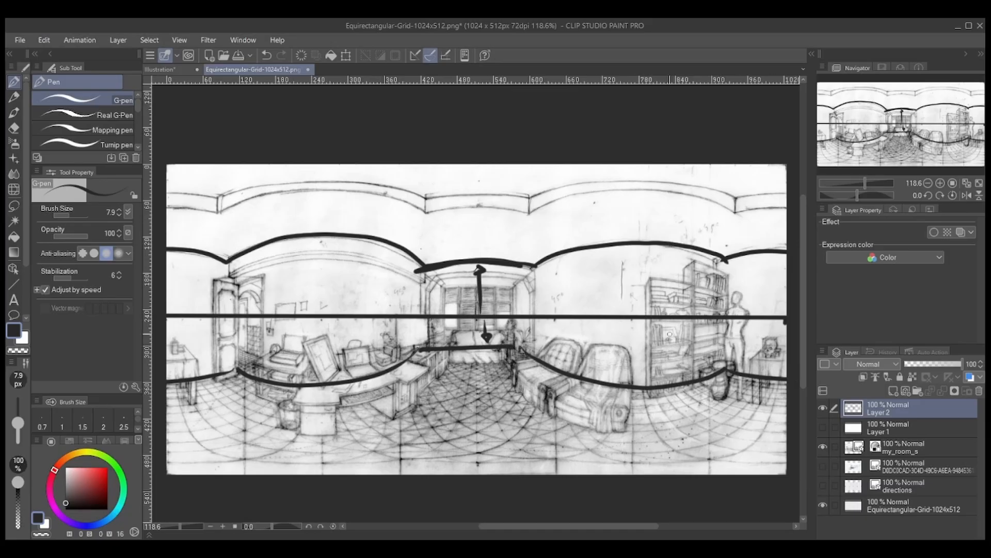
Draw a small rectangular room plan in the canvas's upper-right corner
mouse_move(718, 244)
left_mouse_down()
mouse_move(739, 179)
mouse_move(747, 244)
mouse_move(719, 245)
left_mouse_up()
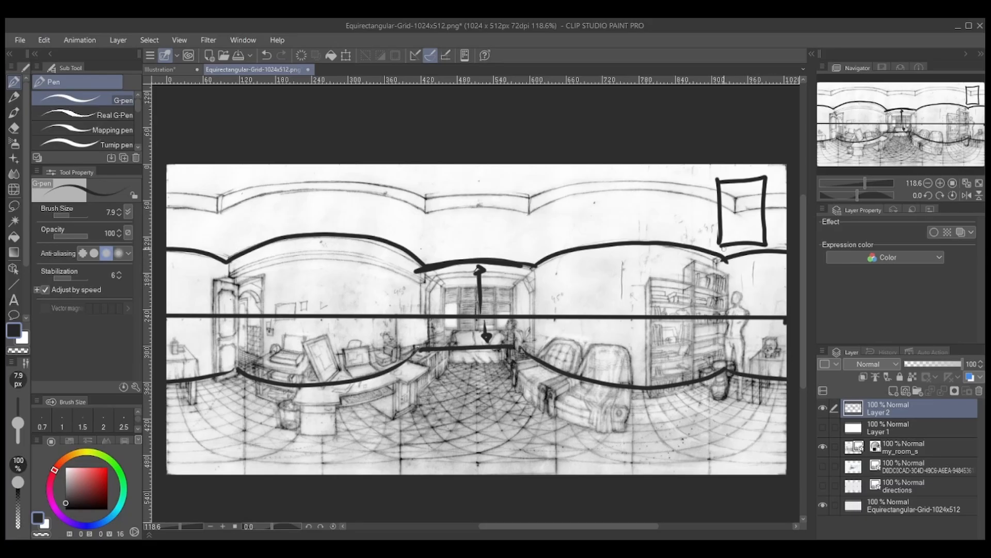
left_click_drag(703, 250, 779, 243)
left_click_drag(717, 182, 697, 251)
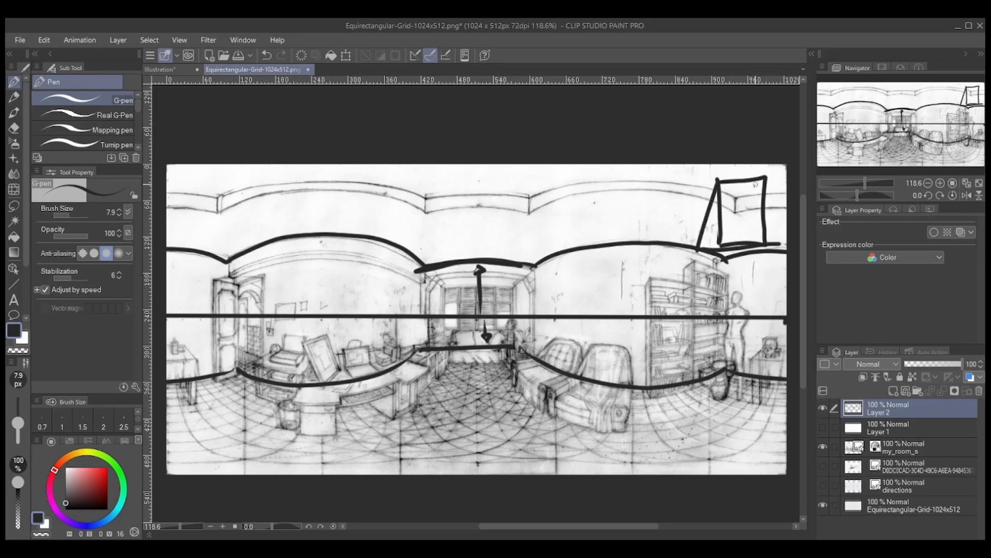
left_click_drag(757, 184, 788, 249)
key("ctrl+z")
key("ctrl+z")
key("ctrl+z")
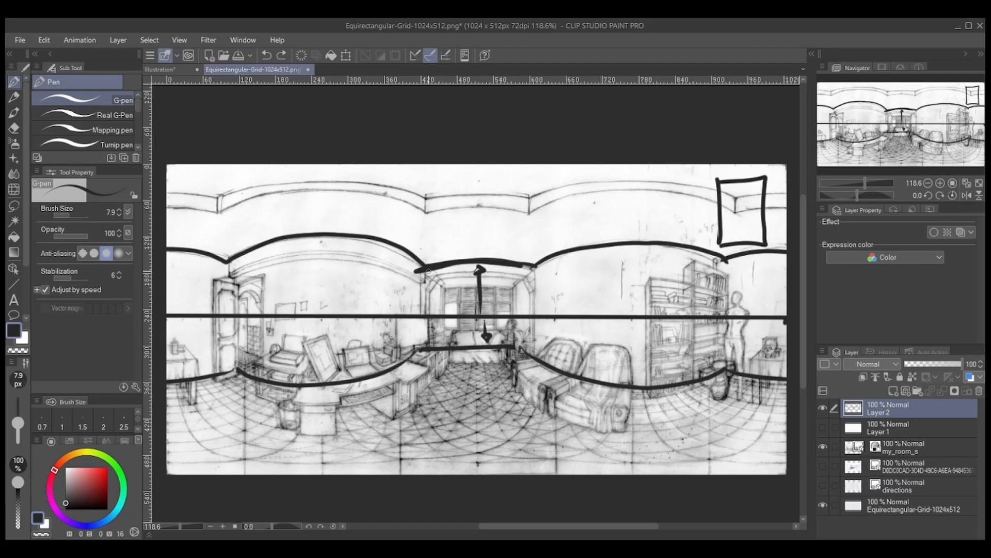
Retrace the far-wall and left-edge ceiling lines, and mark the plan's two short walls with dashes and parallel inner lines
left_click_drag(429, 272, 537, 264)
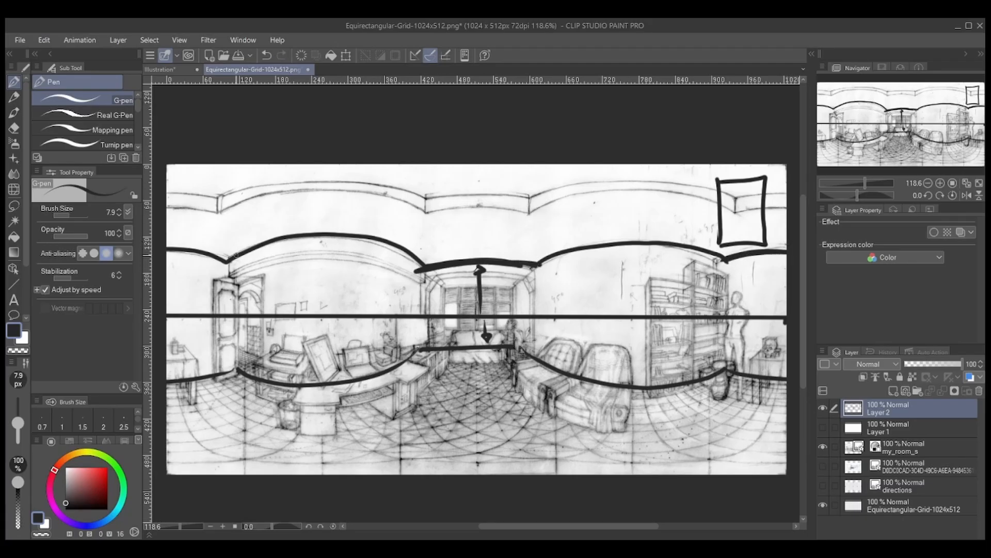
left_click_drag(227, 263, 163, 255)
left_click_drag(738, 168, 749, 167)
left_click_drag(739, 174, 747, 173)
left_click_drag(739, 248, 747, 247)
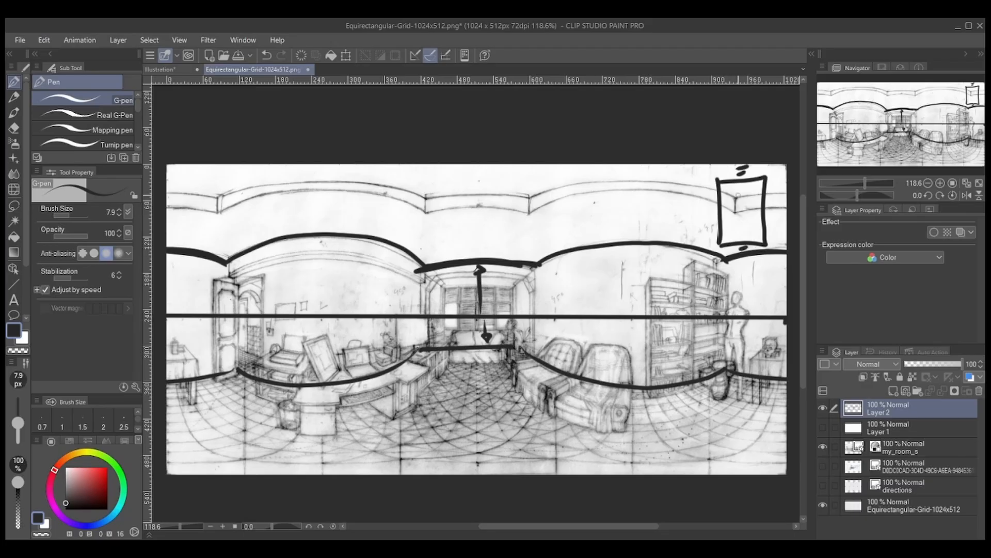
left_click_drag(721, 193, 765, 191)
left_click_drag(722, 236, 768, 231)
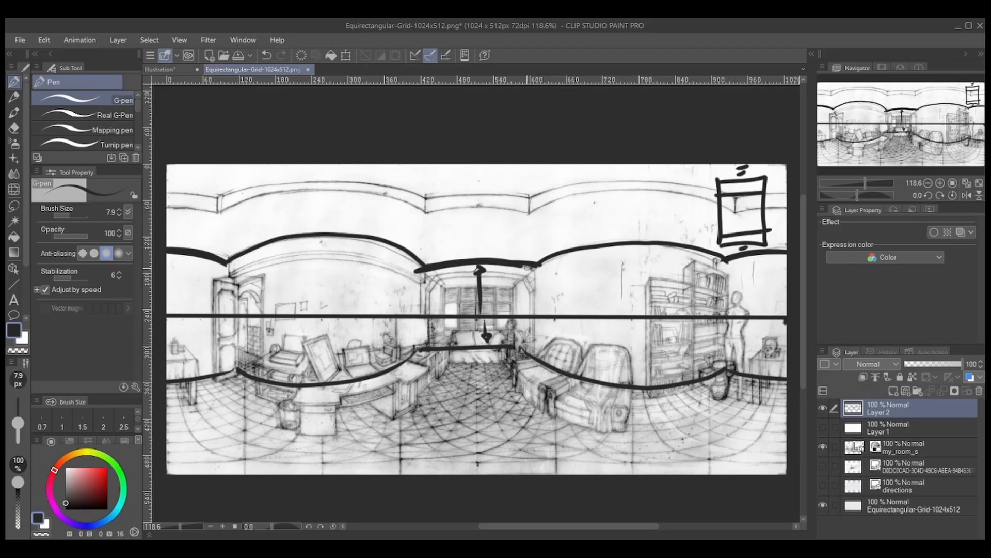
mouse_move(388, 275)
left_mouse_down()
mouse_move(429, 266)
mouse_move(582, 271)
left_mouse_up()
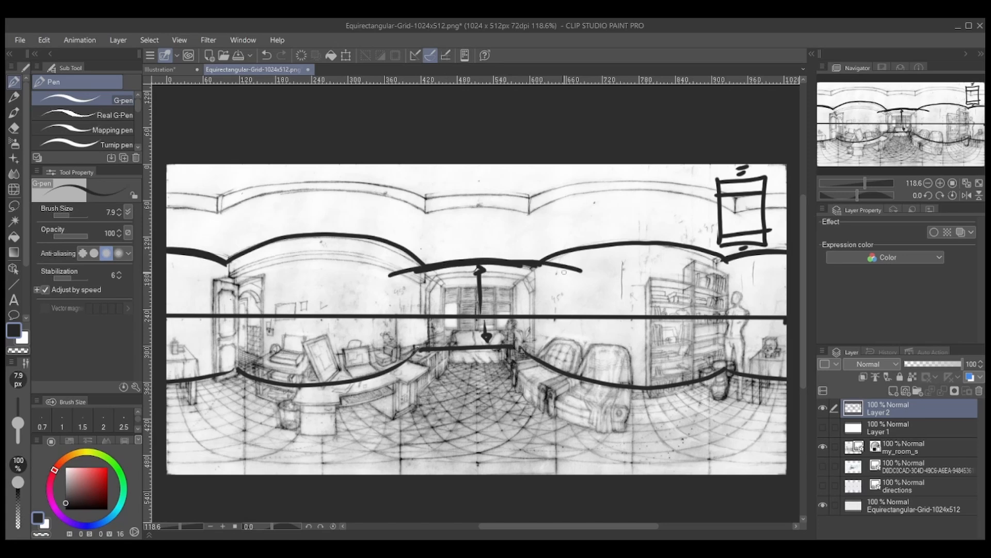
mouse_move(388, 269)
left_mouse_down()
mouse_move(338, 261)
mouse_move(210, 274)
left_mouse_up()
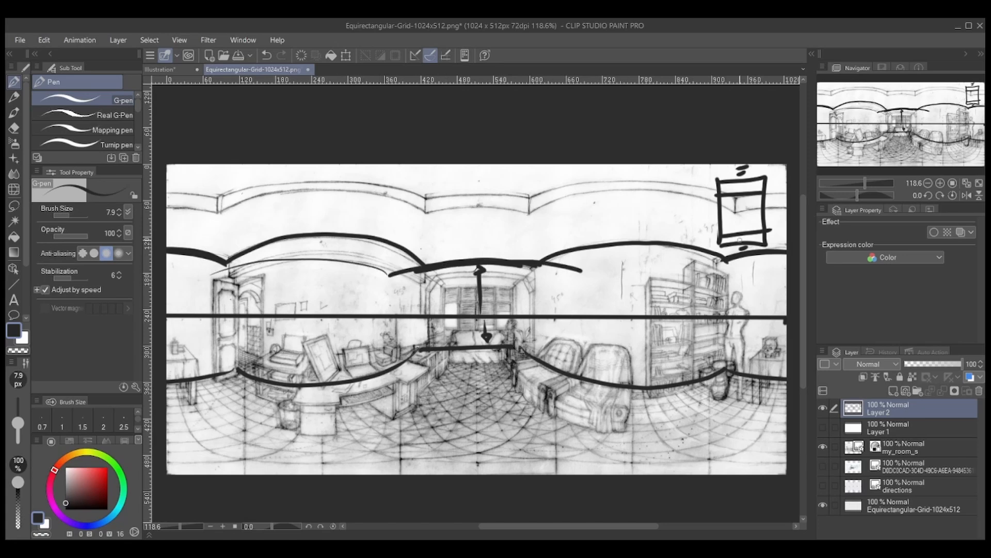
key("ctrl+z")
key("ctrl+z")
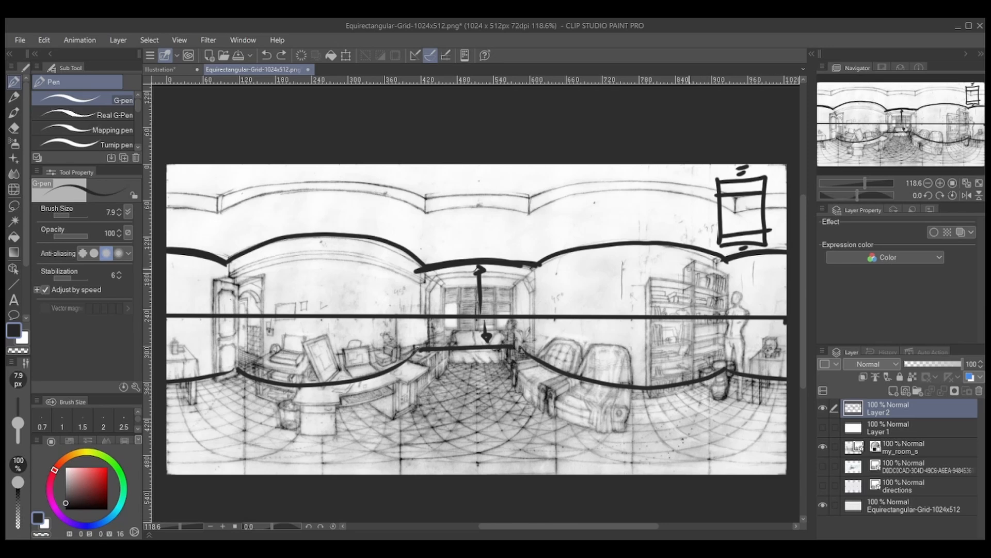
Label the panorama directions with 45°, R, 90° and L, and add an angle note above the bookshelf's corner
left_click_drag(551, 295, 556, 307)
left_click_drag(557, 294, 564, 295)
left_click_drag(631, 288, 631, 302)
left_click_drag(631, 288, 639, 304)
left_click_drag(318, 292, 327, 307)
left_click_drag(652, 259, 651, 269)
left_click_drag(657, 260, 663, 258)
left_click_drag(704, 223, 713, 234)
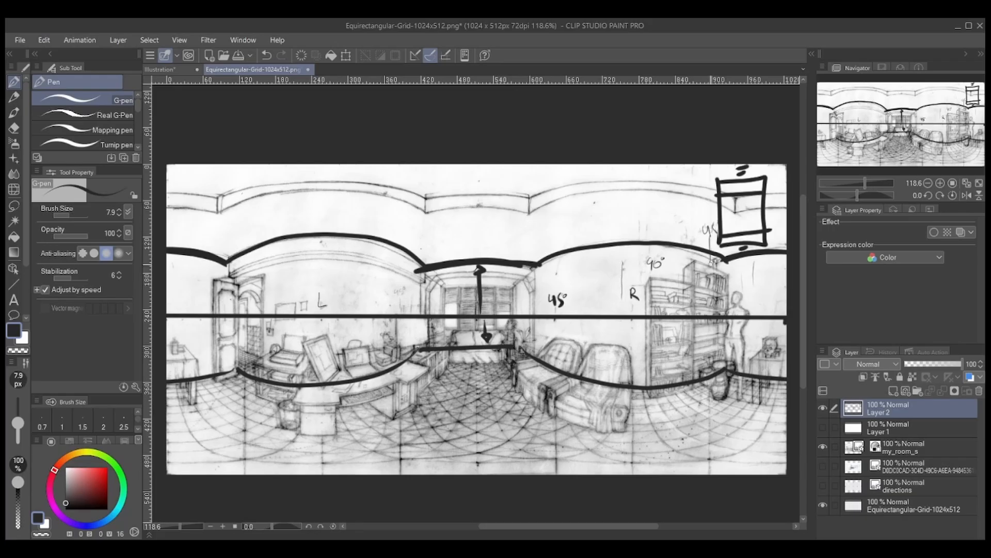
left_click_drag(714, 238, 721, 364)
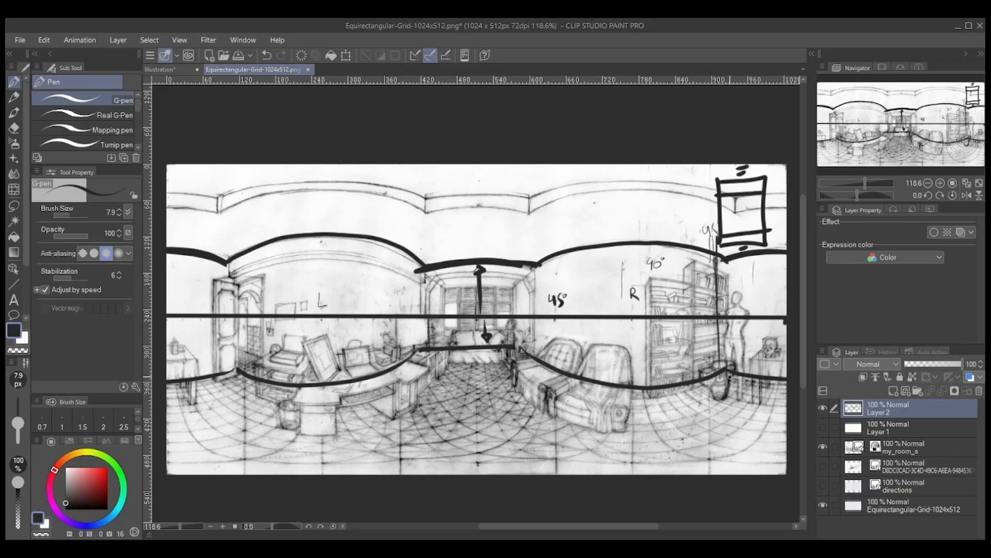
key("ctrl+z")
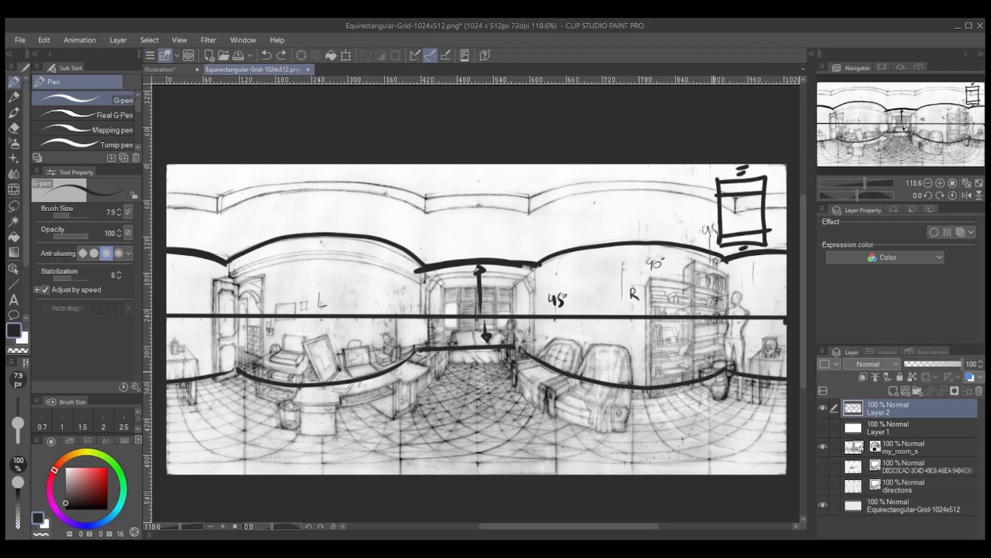
Draw seven evenly spaced vertical direction lines across the floor area down to the canvas's lower edge
left_click_drag(710, 394, 708, 400)
left_click_drag(635, 392, 635, 471)
left_click_drag(708, 382, 708, 467)
left_click_drag(558, 387, 559, 474)
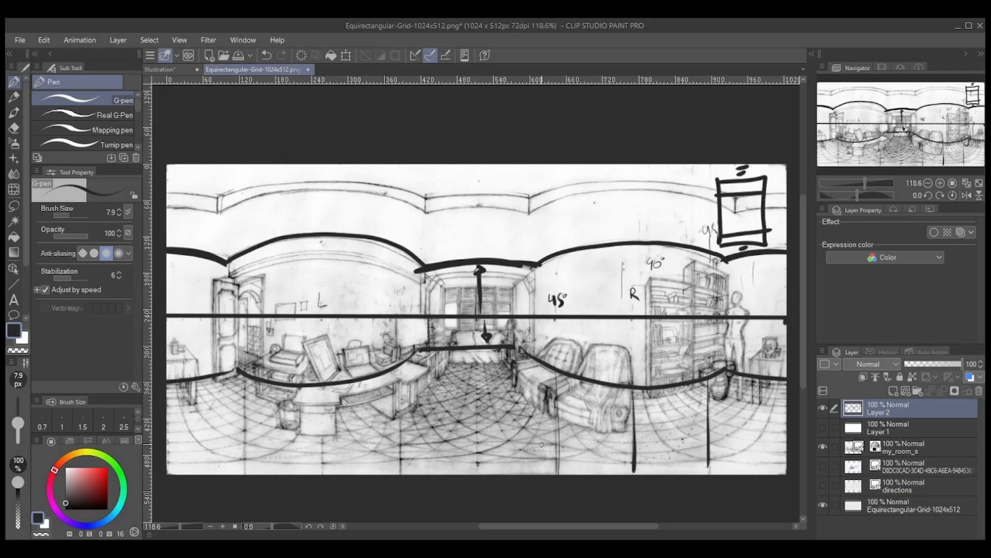
left_click_drag(476, 378, 476, 474)
left_click_drag(402, 369, 398, 474)
left_click_drag(325, 387, 320, 474)
left_click_drag(243, 375, 244, 478)
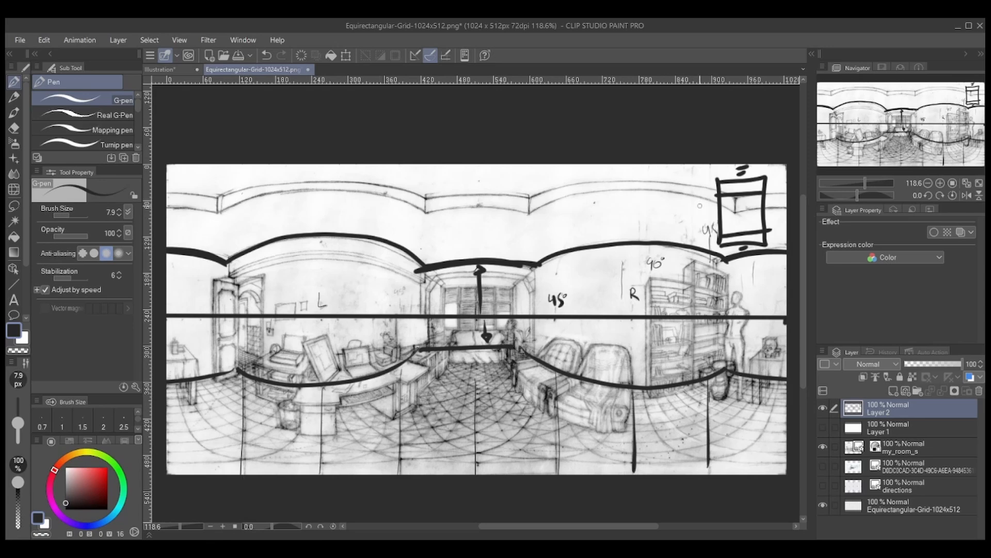
Draw a second rectangular room plan above the far wall, label it V.S, and place a viewer dot inside
left_click(741, 218)
key("ctrl+z")
left_click_drag(463, 175, 463, 240)
mouse_move(464, 172)
left_mouse_down()
mouse_move(525, 173)
mouse_move(514, 243)
mouse_move(463, 243)
left_mouse_up()
mouse_move(535, 170)
left_mouse_down()
mouse_move(542, 182)
mouse_move(552, 171)
mouse_move(545, 182)
left_mouse_up()
left_click_drag(494, 210, 491, 213)
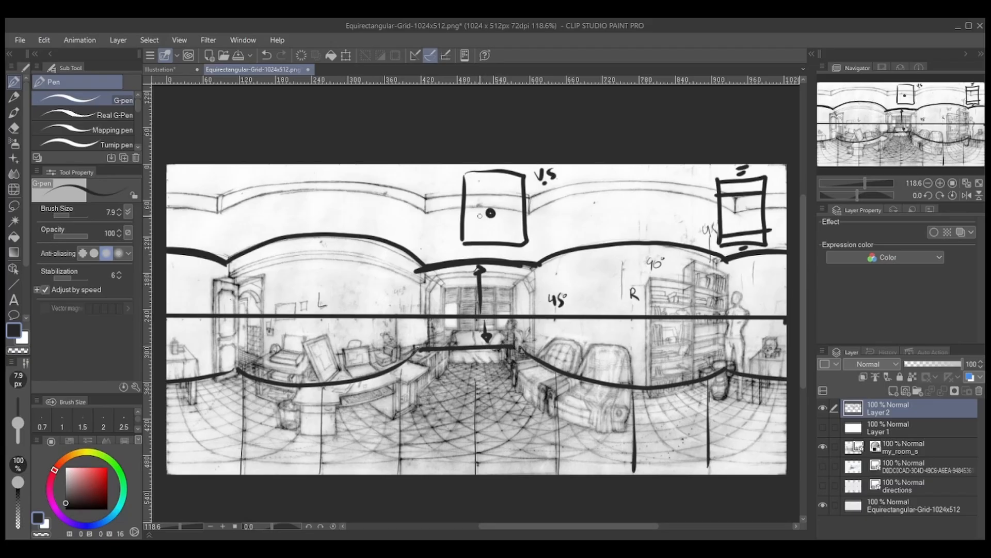
Draw sight lines from the viewer dot in the plan, with matching vertical lines through the far wall and along the canvas's right edge
mouse_move(465, 197)
left_mouse_down()
mouse_move(502, 214)
mouse_move(525, 197)
left_mouse_up()
left_click_drag(492, 168, 491, 209)
left_click_drag(480, 270, 472, 408)
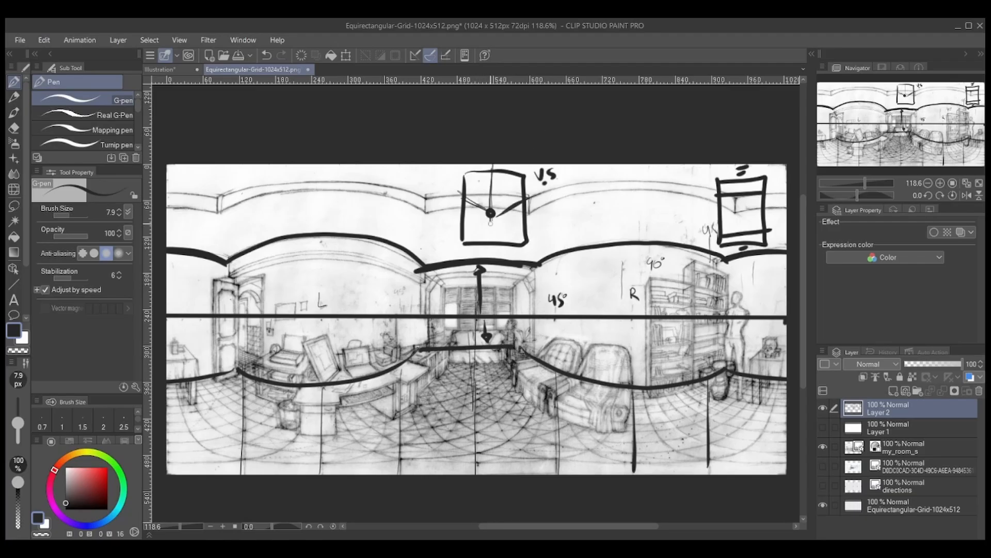
left_click_drag(491, 224, 490, 164)
left_click_drag(779, 324, 782, 411)
left_click_drag(490, 223, 489, 242)
left_click_drag(783, 324, 783, 396)
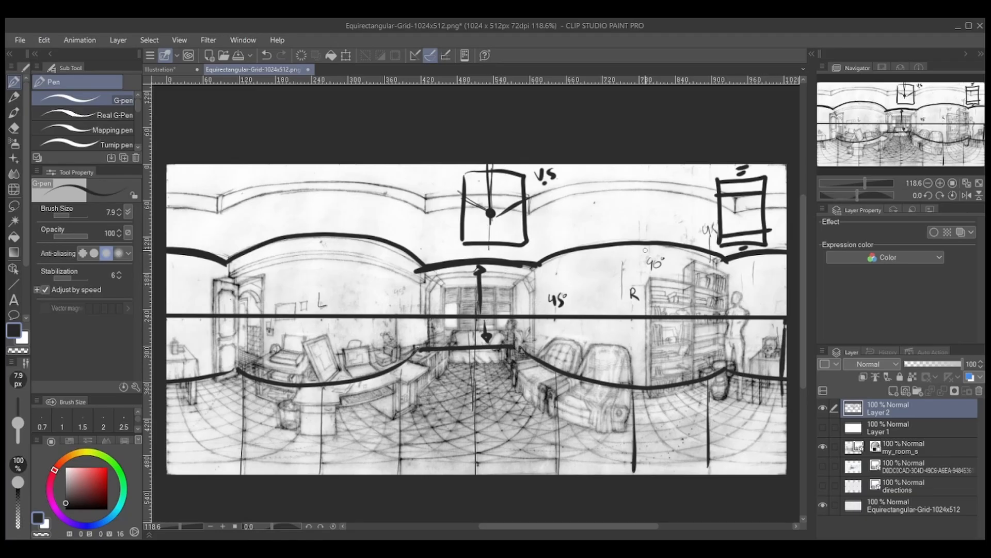
Mark the forward direction in red on the plan's forward sight line and down the far wall's center
left_click(107, 469)
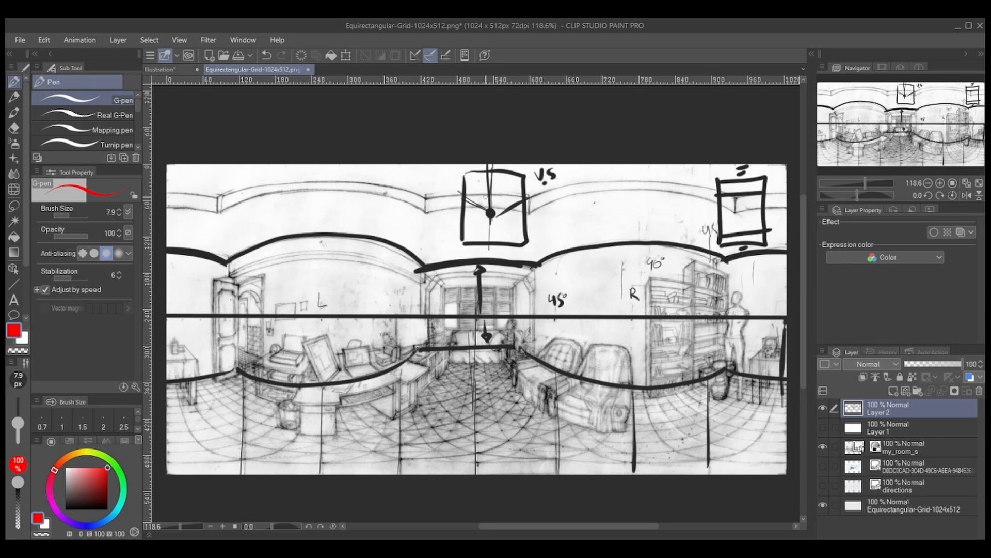
left_click_drag(490, 167, 491, 213)
left_click_drag(479, 270, 477, 344)
Mark the backward direction in blue along both canvas edges and from the viewer dot to the plan's back wall
left_click_drag(104, 525, 90, 525)
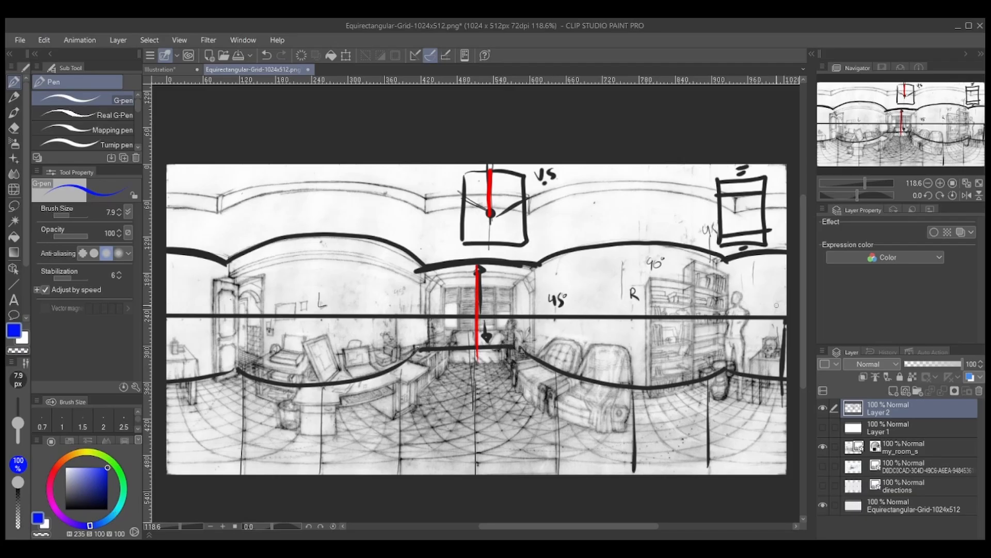
left_click_drag(784, 285, 783, 373)
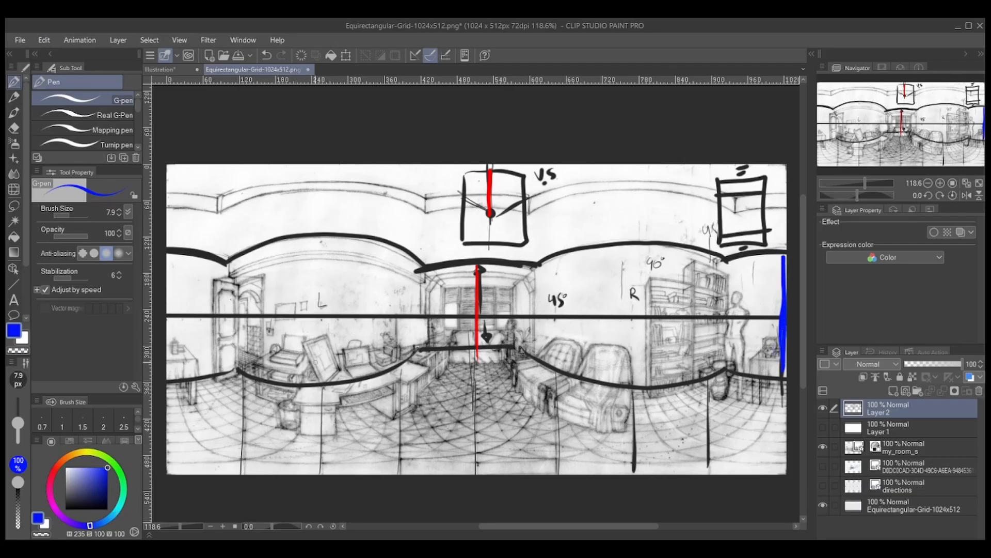
mouse_move(168, 261)
left_mouse_down()
mouse_move(169, 373)
mouse_move(170, 259)
left_mouse_up()
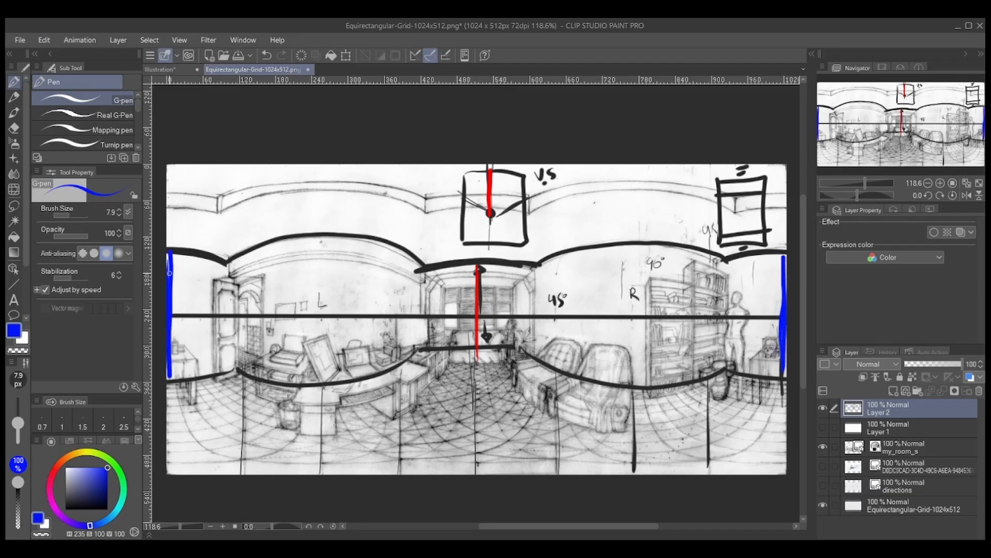
left_click_drag(490, 221, 490, 242)
Mark the right-hand direction in magenta in the plan and as a full-height vertical line through the R label
left_click(63, 510)
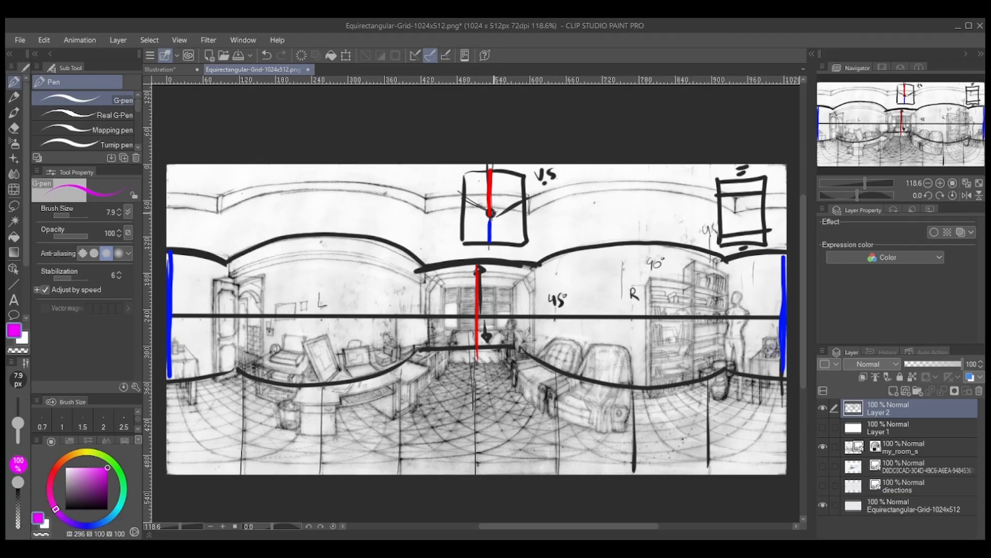
left_click_drag(491, 213, 524, 213)
left_click_drag(637, 470, 631, 168)
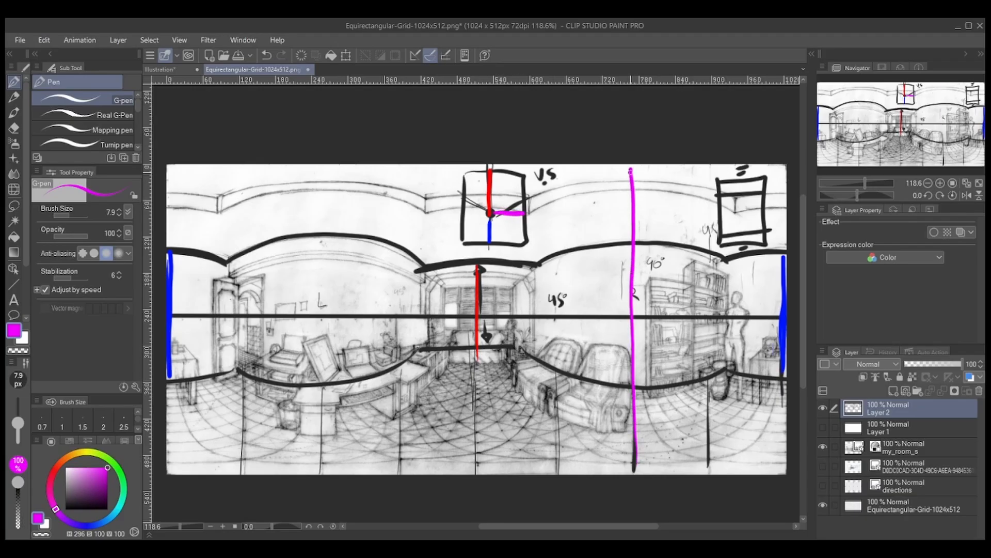
Mark the left-hand direction in green as a full-height vertical line through the L label and in the plan
left_click(119, 468)
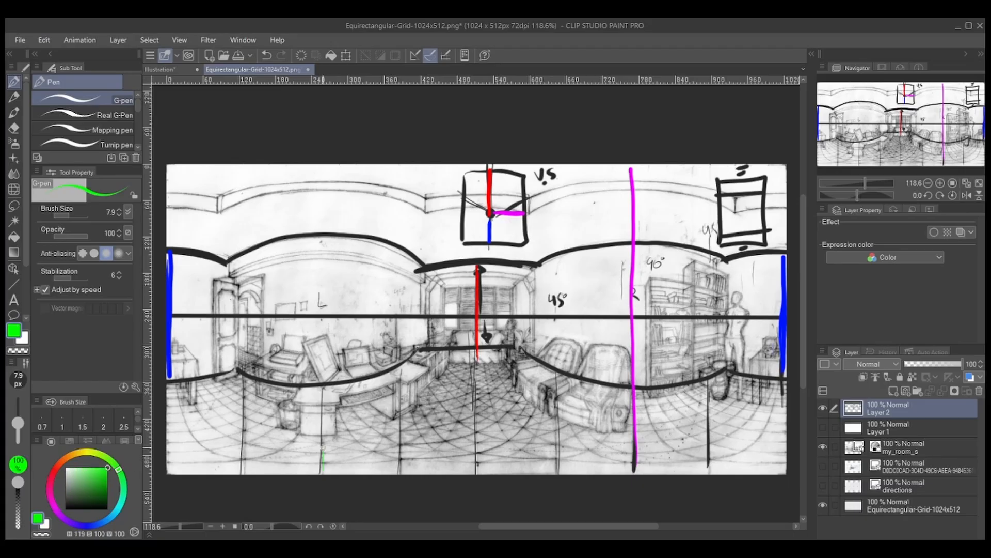
left_click_drag(323, 471, 317, 165)
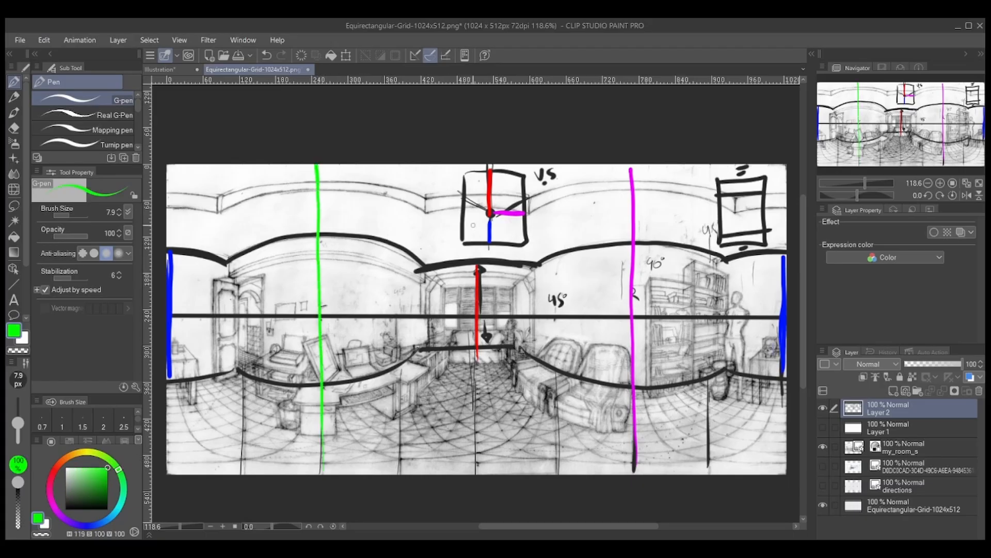
left_click_drag(463, 212, 491, 212)
Mark the back-left direction with paired green and blue lines on the leftmost floor vertical and the plan's back-left diagonal
left_click_drag(245, 372, 241, 469)
left_click(95, 517)
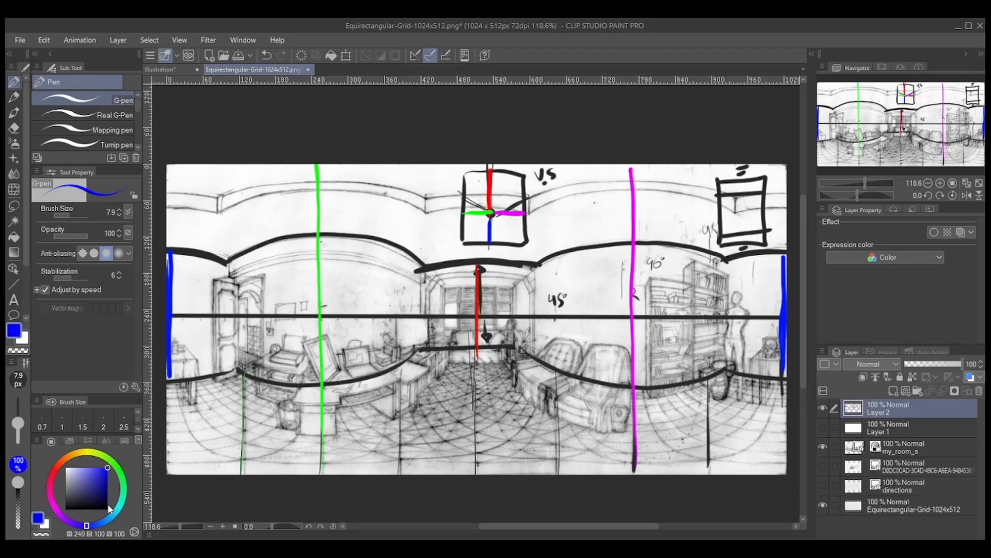
left_click_drag(239, 373, 239, 471)
left_click_drag(489, 213, 463, 243)
left_click(118, 468)
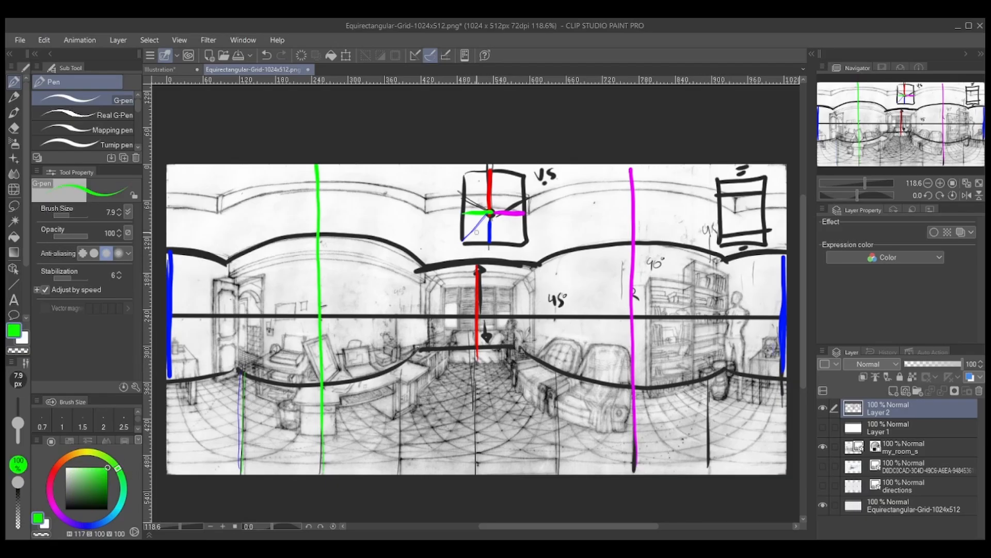
Draw paired magenta and red diagonals from the viewer dot to the plan's front-right corner
left_click(638, 221, "alt")
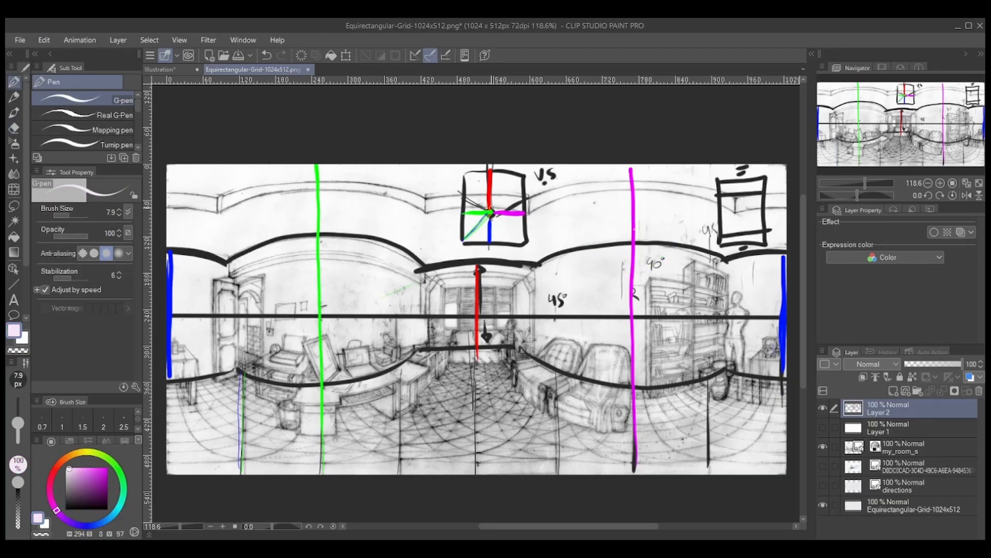
left_click(640, 213, "alt")
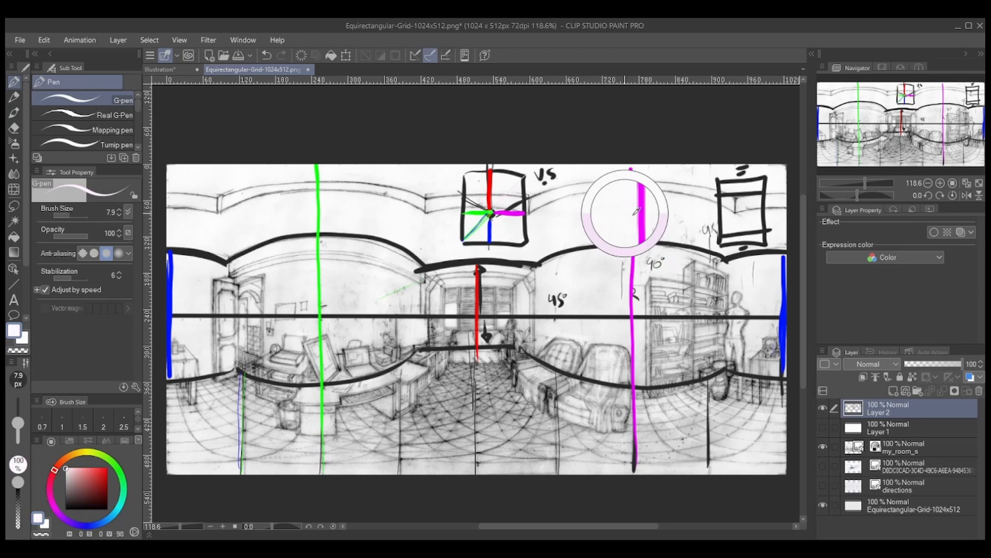
left_click_drag(644, 211, 632, 216)
left_click_drag(629, 218, 632, 221)
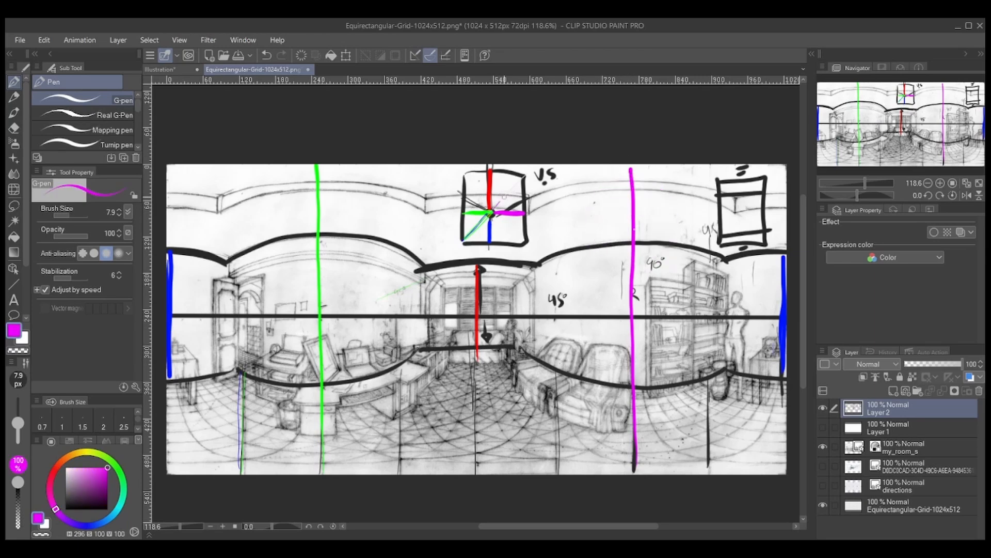
left_click_drag(493, 211, 523, 177)
mouse_move(488, 286)
left_mouse_down()
mouse_move(482, 299)
mouse_move(480, 269)
left_mouse_up()
left_click_drag(494, 208, 518, 175)
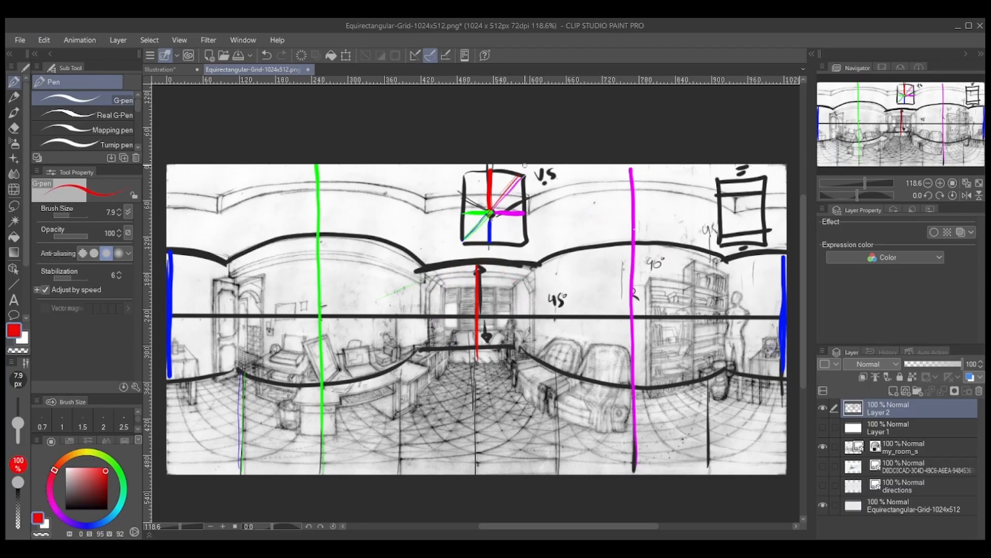
Draw paired green and red diagonals from the viewer dot to the plan's front-left corner
left_click(463, 212, "alt")
left_click(479, 304, "alt")
left_click_drag(465, 167, 488, 209)
left_click_drag(467, 173, 488, 208)
Mark the front-left direction with a green floor vertical and paired green and red lines from the ceiling boundary to the horizon
left_click(331, 303, "alt")
left_click(320, 276, "alt")
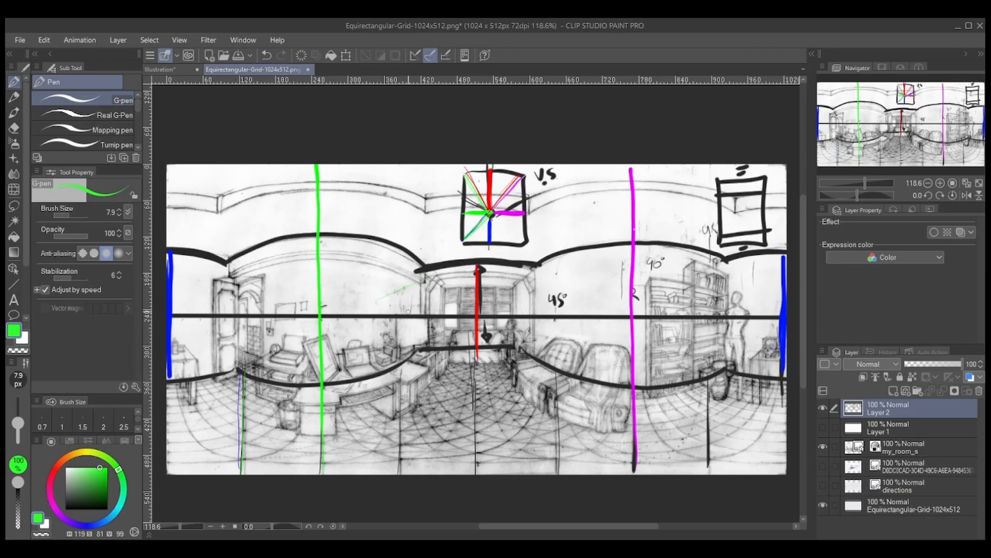
left_click_drag(400, 376, 401, 472)
left_click_drag(400, 248, 402, 317)
left_click(482, 175, "alt")
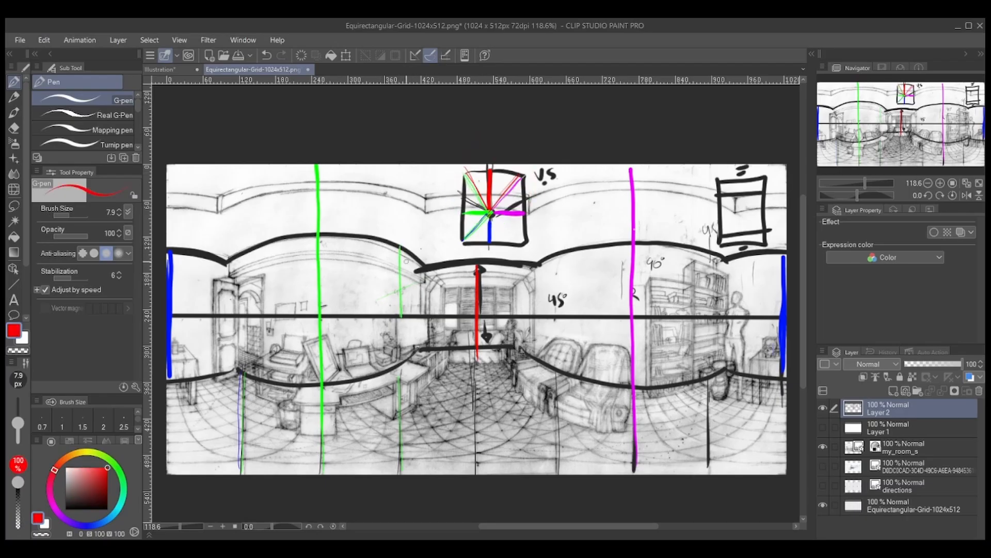
left_click_drag(401, 247, 402, 316)
Draw a black ceiling curve from the front-left direction line to the 45° line, and drop a vertical there to the horizon
left_click(474, 266, "alt")
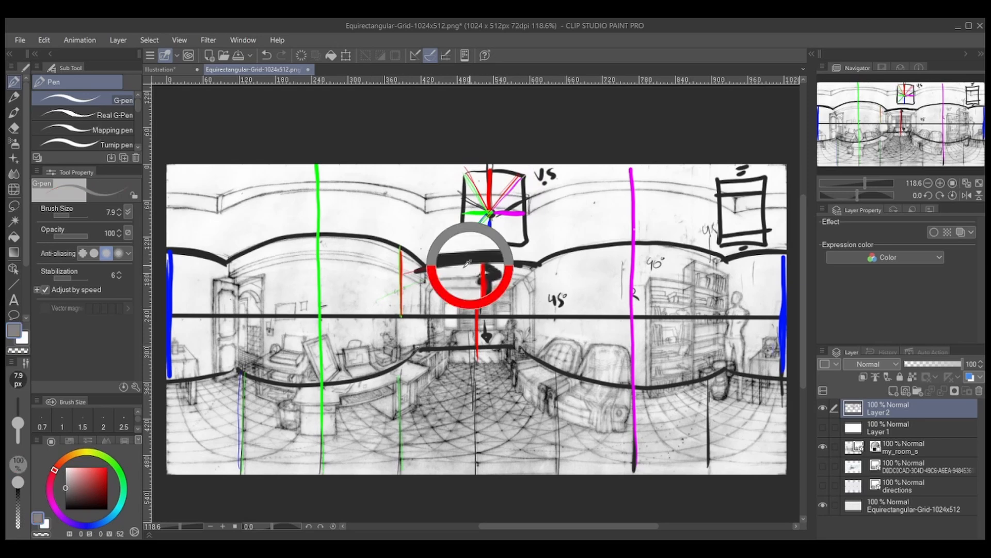
mouse_move(400, 277)
left_mouse_down()
mouse_move(519, 259)
mouse_move(554, 268)
mouse_move(558, 316)
left_mouse_up()
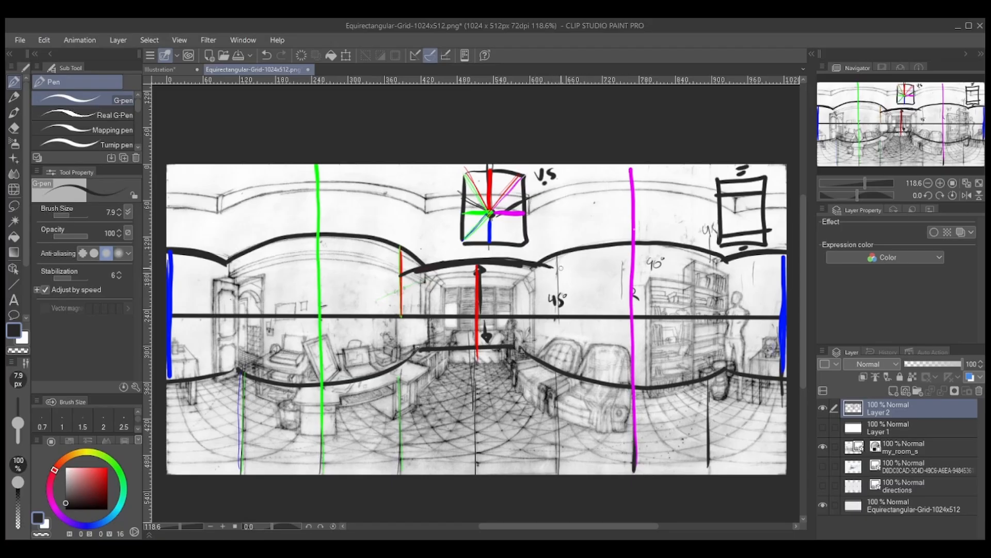
Lower the my_room_s sketch layer's opacity to 57% and make Layer 2 the active layer again
mouse_move(552, 269)
left_mouse_down()
mouse_move(611, 260)
mouse_move(565, 267)
mouse_move(724, 266)
left_mouse_up()
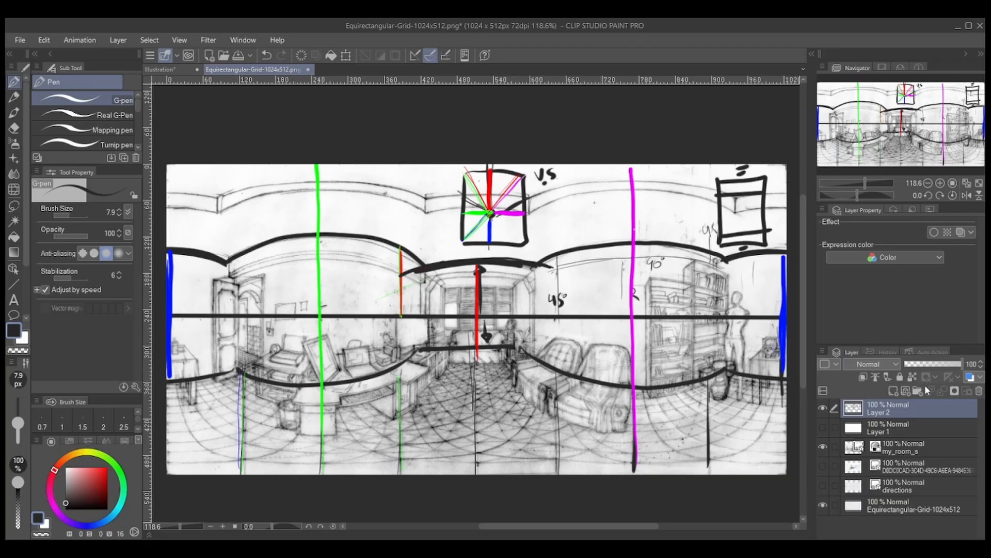
mouse_move(961, 364)
left_mouse_down()
mouse_move(923, 367)
mouse_move(979, 367)
left_mouse_up()
left_click(888, 450)
left_click(898, 409)
left_click(901, 447)
left_click_drag(961, 364, 939, 368)
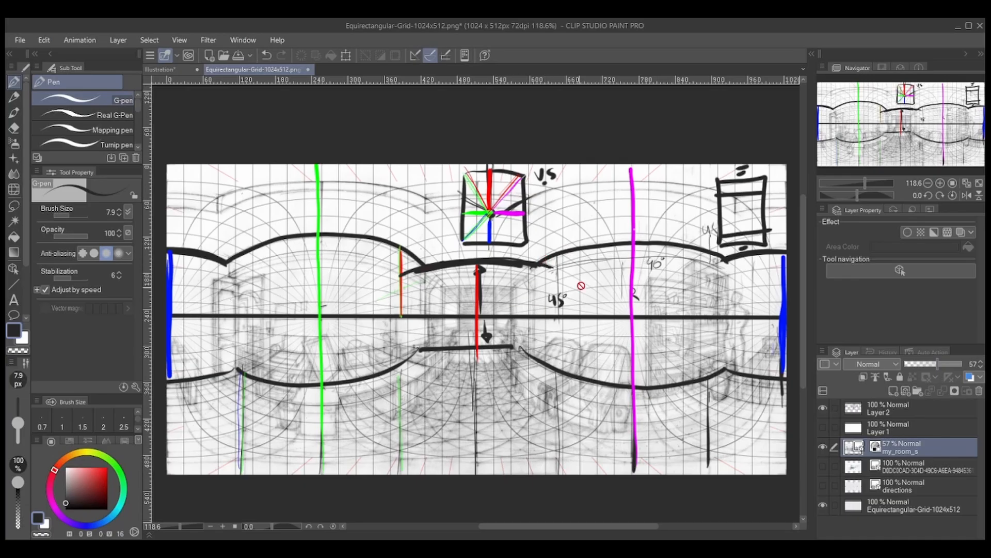
left_click(837, 412)
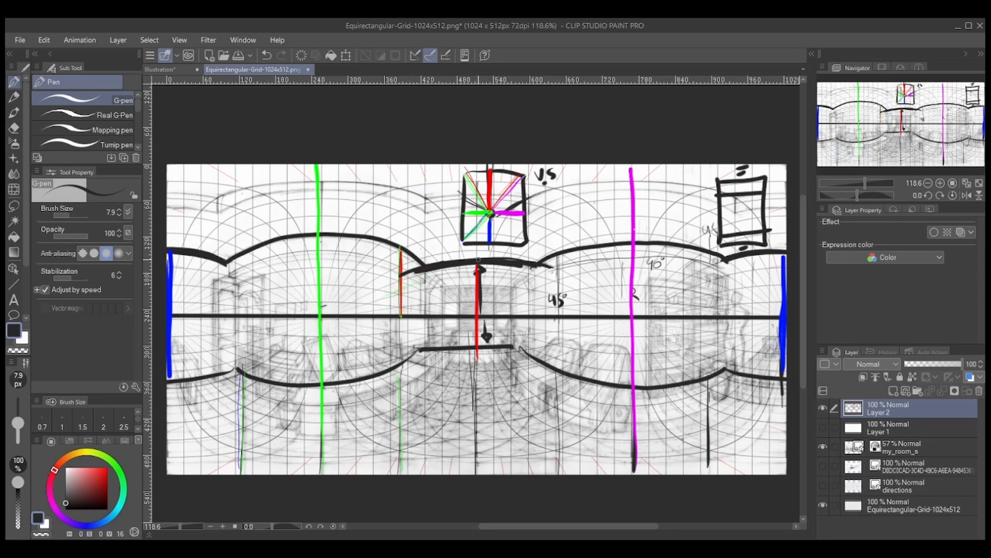
Thicken and extend the front wall's black ceiling curve, then draw a doubled ceiling curve across the magenta direction line to the next corner
left_click_drag(560, 269, 411, 271)
left_click_drag(532, 266, 562, 268)
left_click_drag(719, 262, 720, 314)
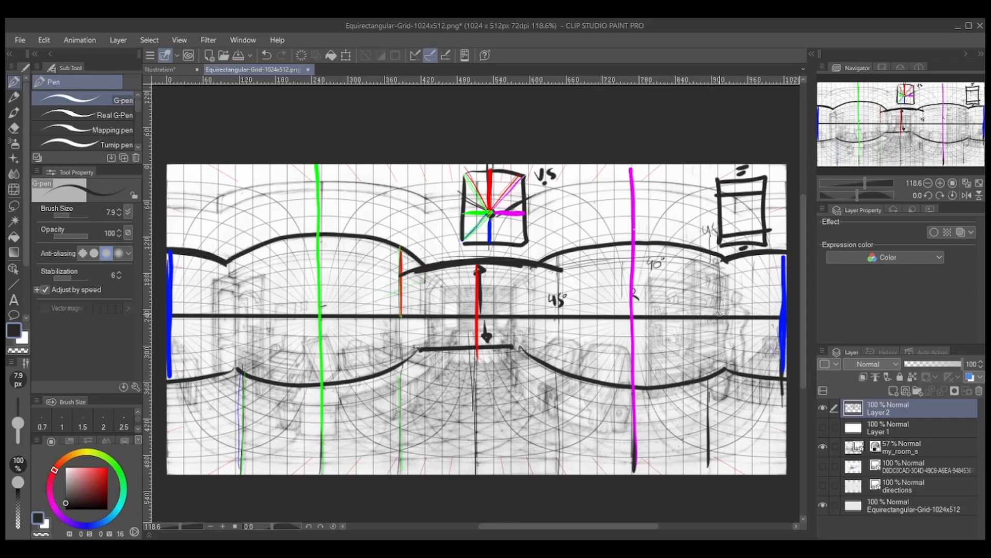
left_click_drag(561, 268, 723, 271)
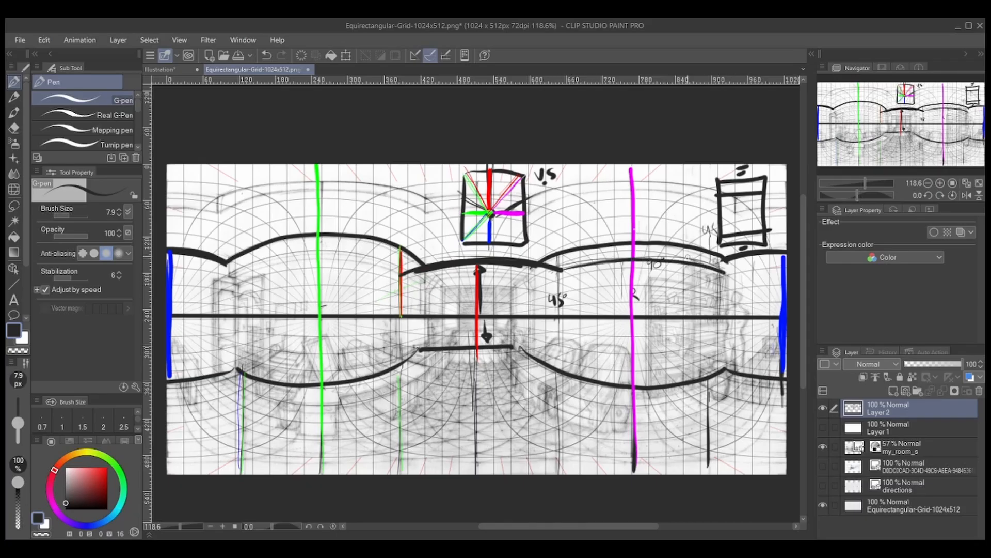
mouse_move(561, 268)
left_mouse_down()
mouse_move(620, 258)
mouse_move(725, 272)
left_mouse_up()
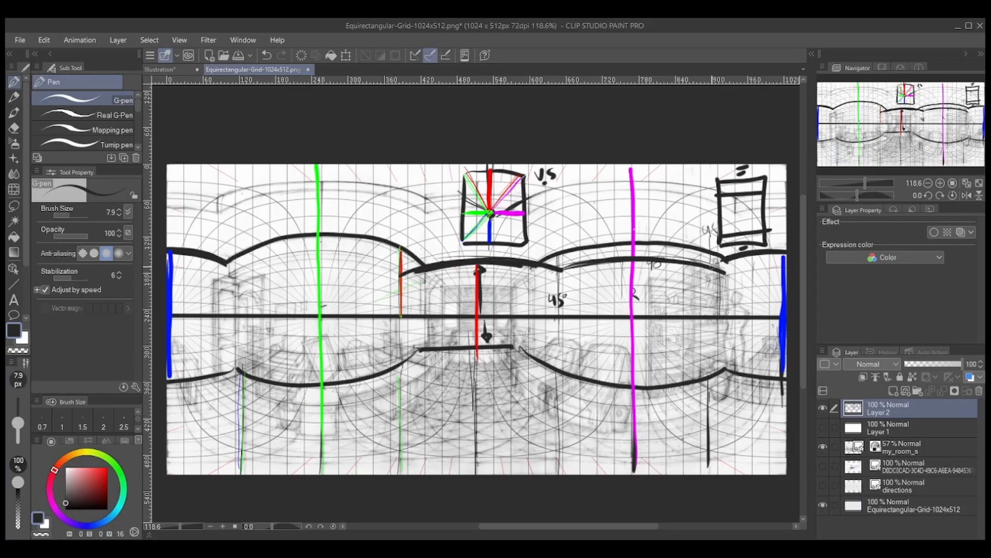
mouse_move(561, 265)
left_mouse_down()
mouse_move(711, 262)
mouse_move(607, 269)
mouse_move(710, 279)
left_mouse_up()
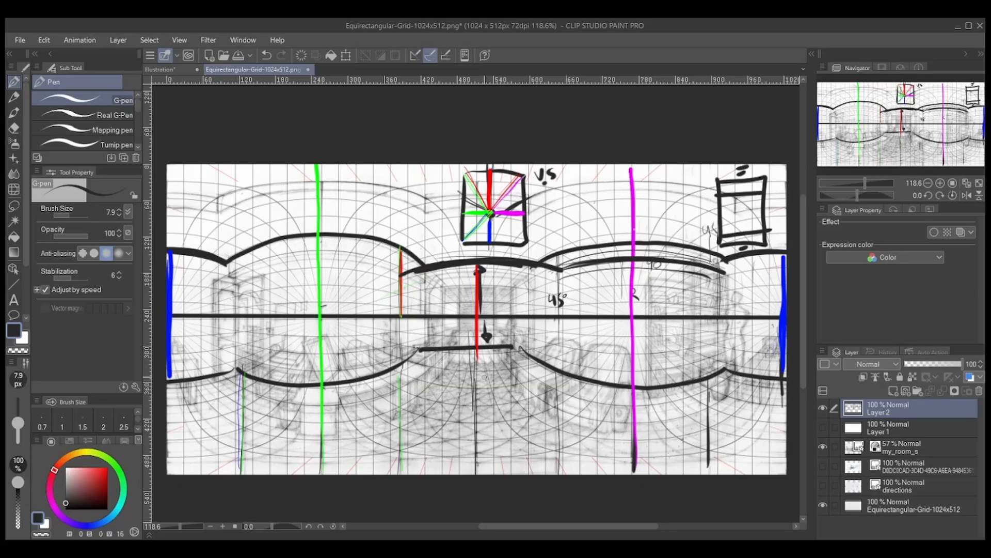
Compare the two room sketches over the equirectangular grid by switching their layers' visibility
left_click(824, 448)
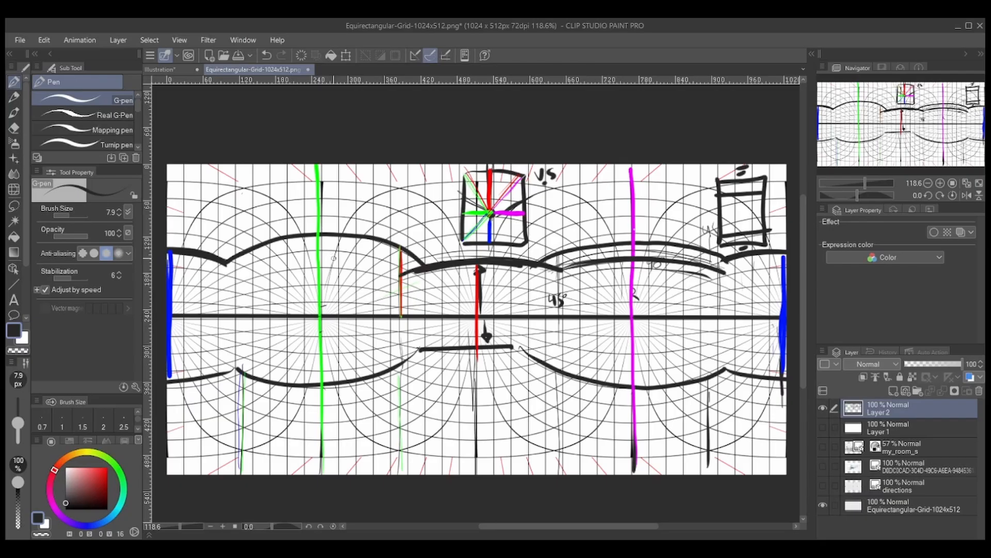
left_click_drag(333, 261, 488, 179)
left_click(823, 453)
left_click(824, 466)
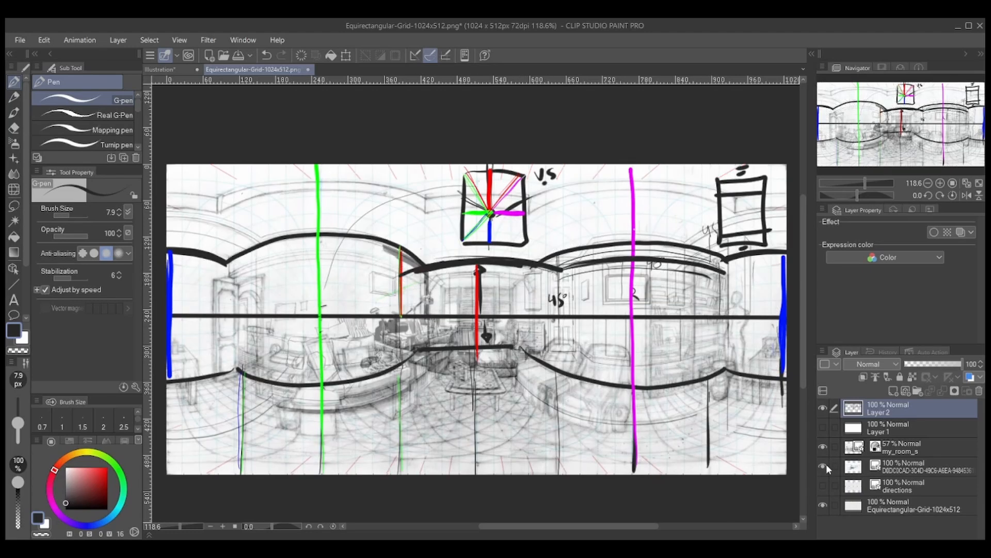
left_click(823, 446)
left_click(823, 464)
left_click(824, 464)
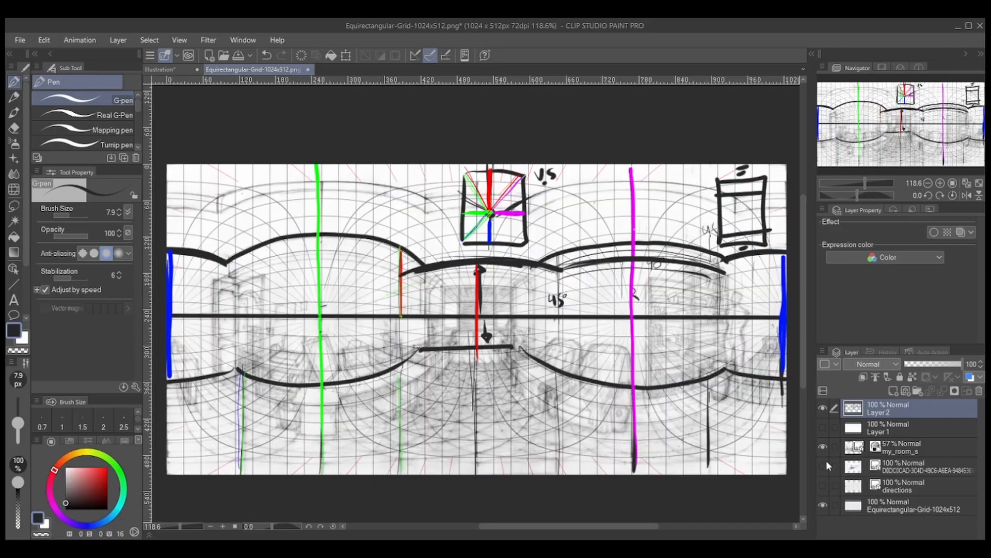
left_click(824, 447)
left_click(823, 447)
left_click(824, 465)
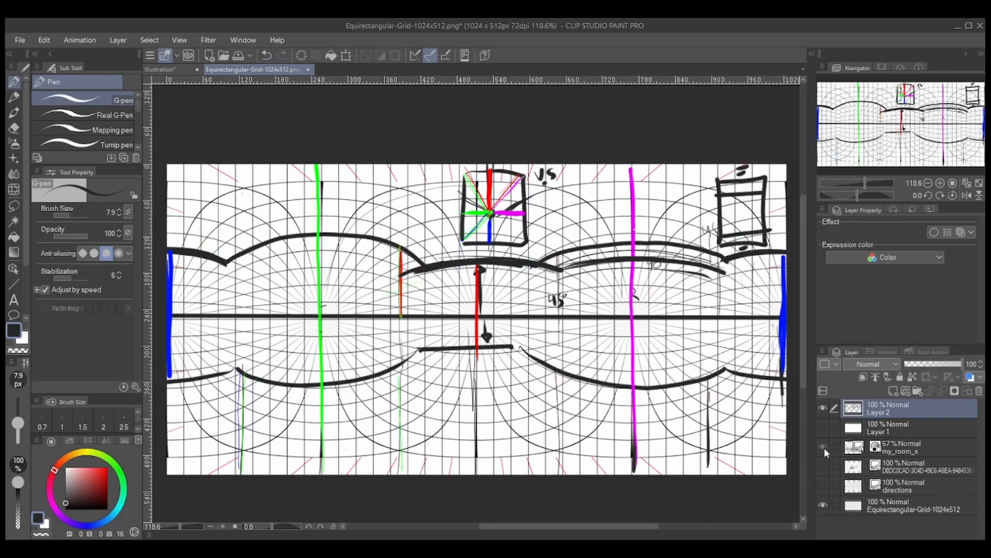
left_click(824, 447)
left_click(824, 466)
left_click(824, 447)
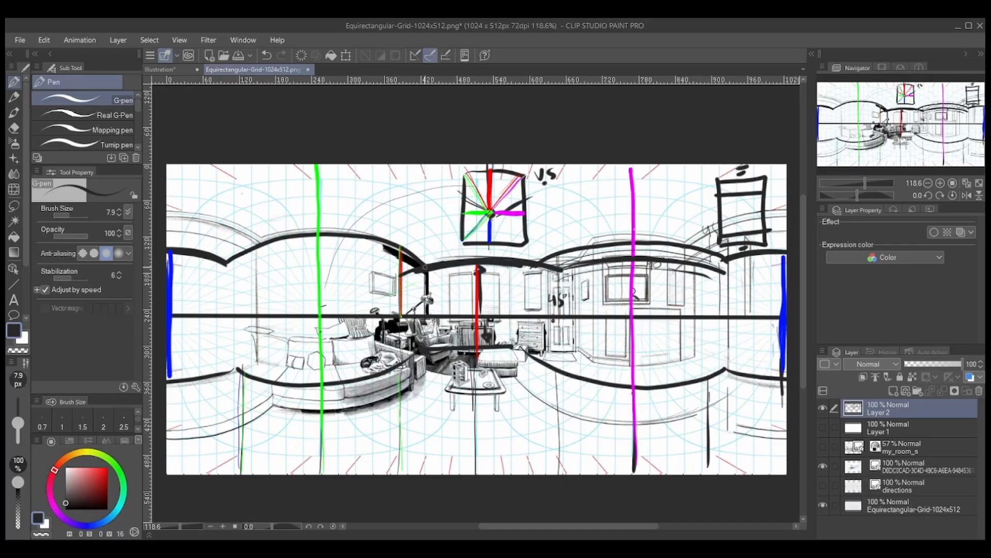
Show the room sketches separately and overlaid once more, and leave both sketch layers hidden
left_click(823, 448)
left_click(824, 465)
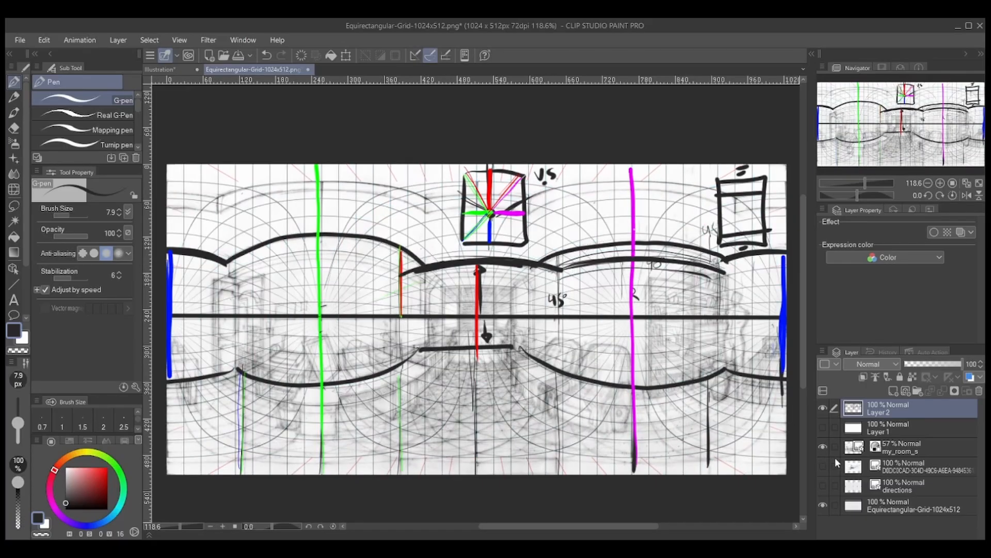
left_click(823, 448)
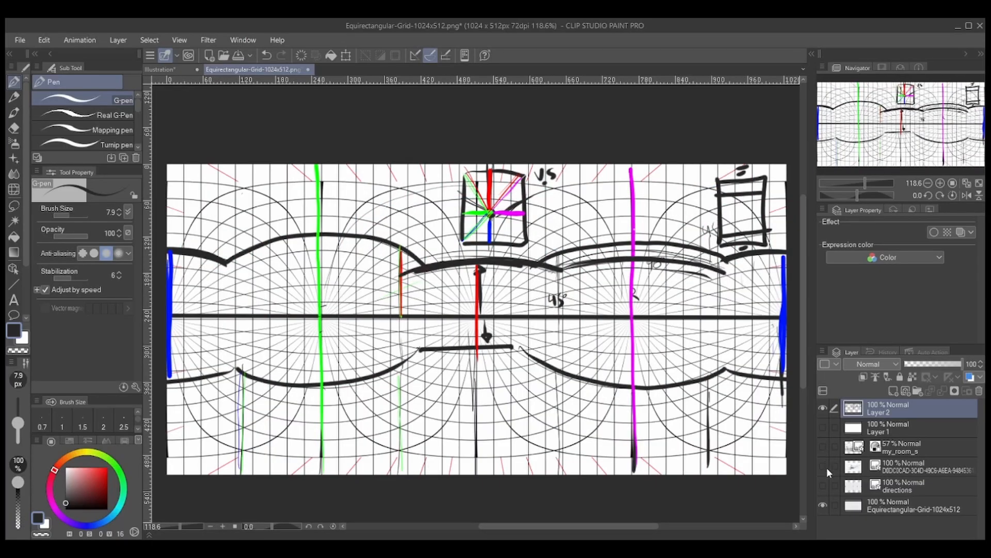
left_click(826, 466)
left_click(823, 448)
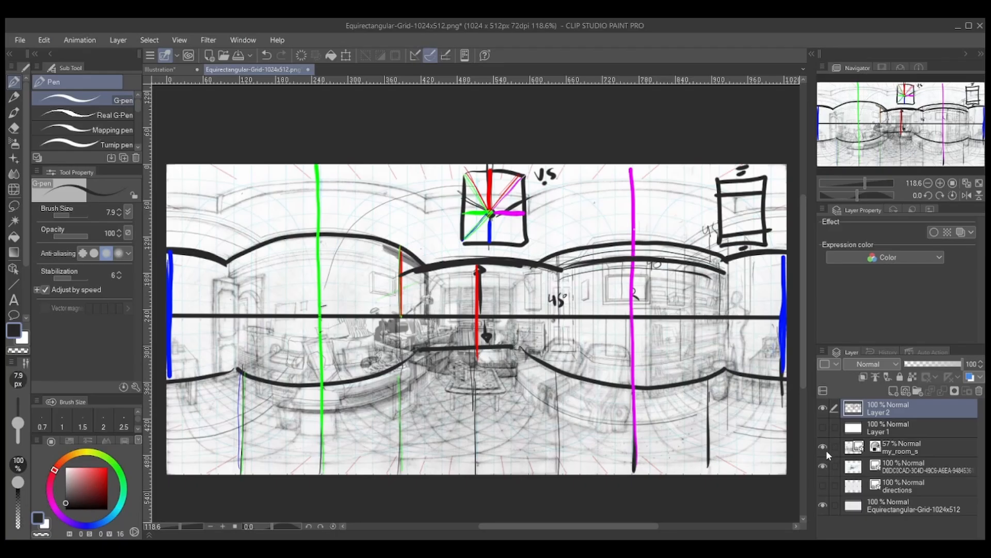
left_click(825, 448)
left_click(825, 463)
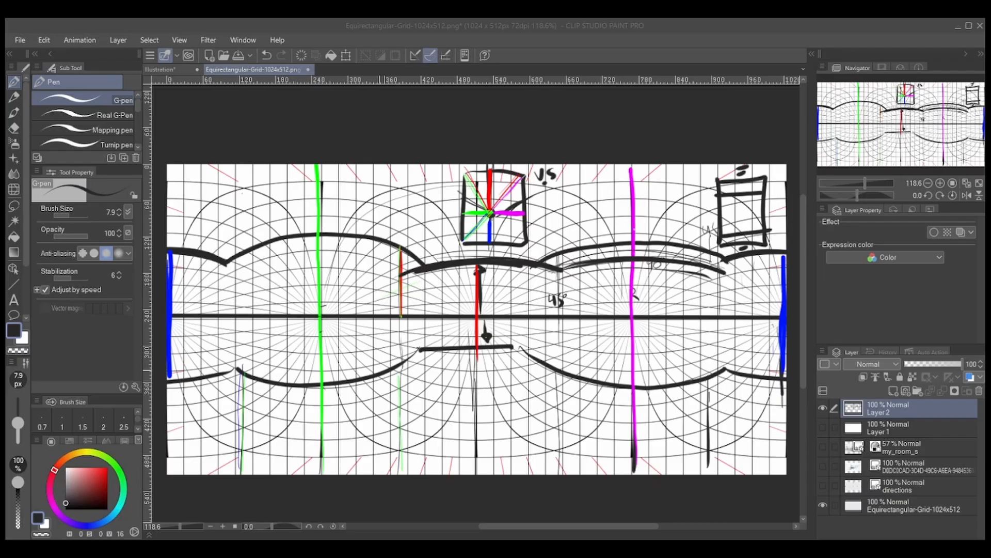
Add a new layer above Layer 2, fade Layer 2 to 25% opacity, and make the new layer active
left_click(288, 385)
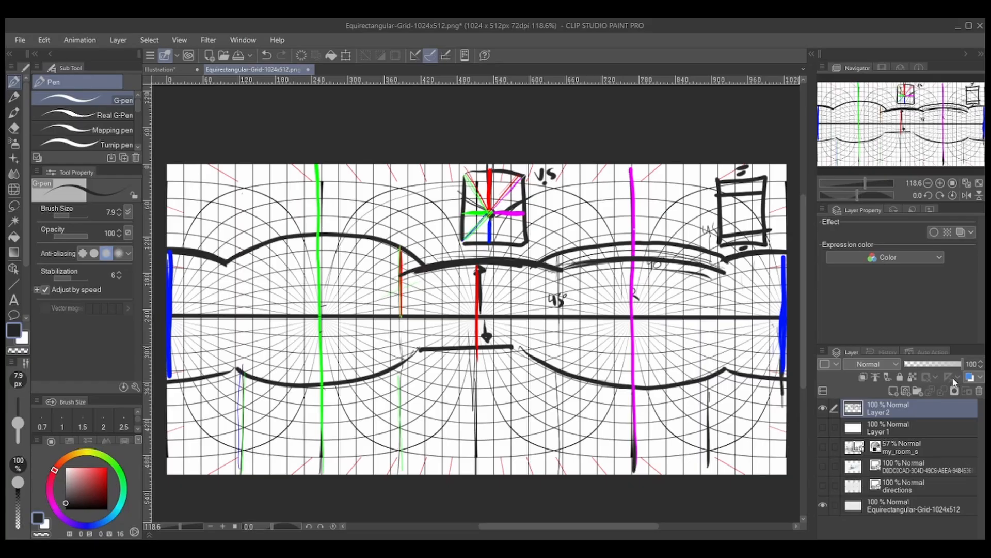
left_click(896, 390)
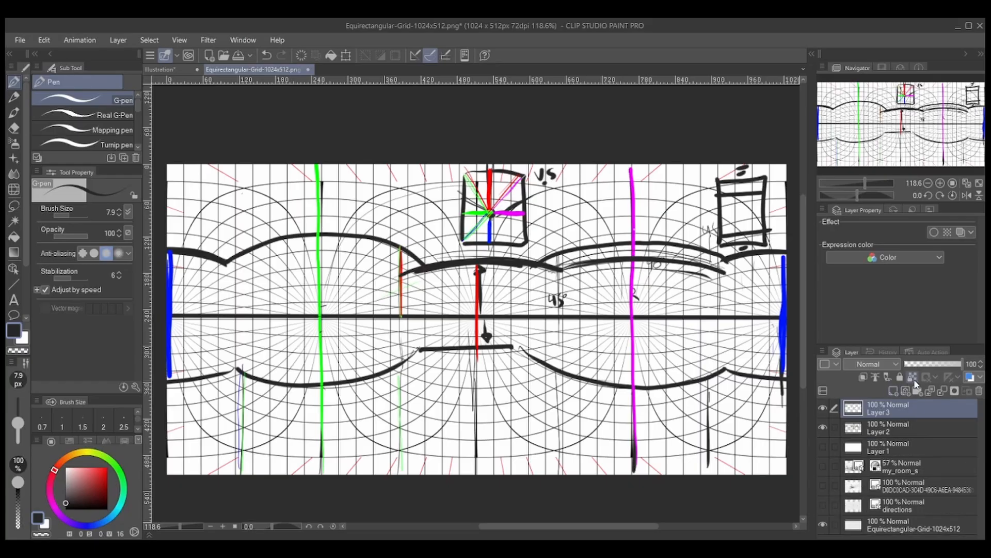
left_click(825, 433)
left_click(825, 430)
left_click(897, 427)
left_click_drag(953, 368, 919, 370)
left_click(887, 412)
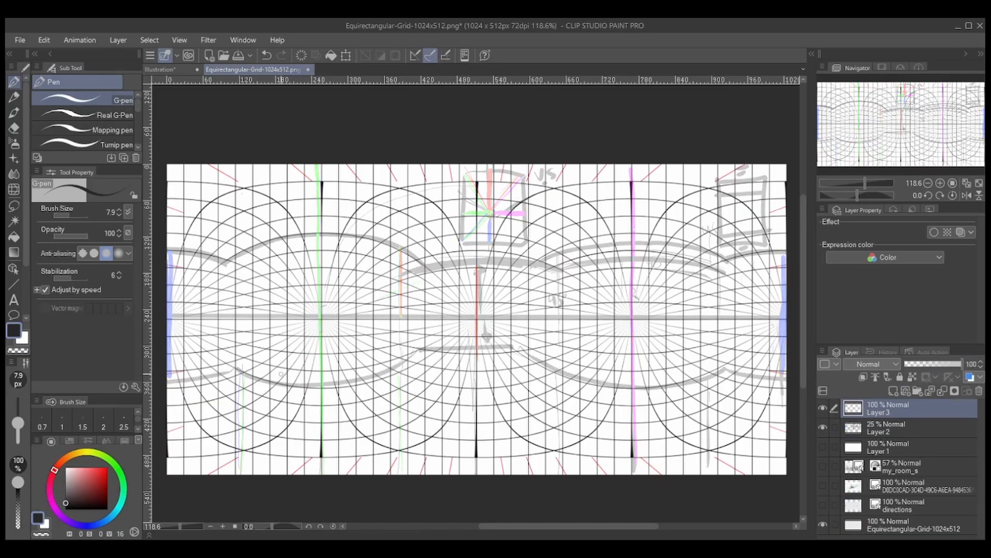
Draw black lower boundary curves across the whole panorama, plus a horizon line with an upward arrow beside the green direction line
mouse_move(243, 372)
left_mouse_down()
mouse_move(350, 385)
mouse_move(438, 349)
mouse_move(509, 346)
mouse_move(708, 370)
mouse_move(789, 392)
left_mouse_up()
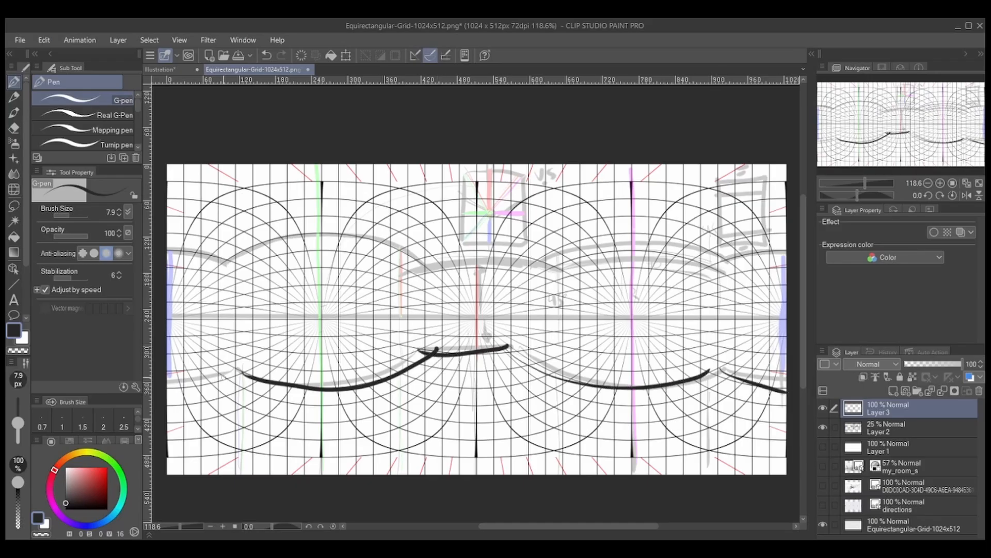
left_click_drag(238, 373, 167, 387)
left_click_drag(172, 317, 784, 316)
mouse_move(327, 256)
left_mouse_down()
mouse_move(326, 310)
mouse_move(338, 260)
left_mouse_up()
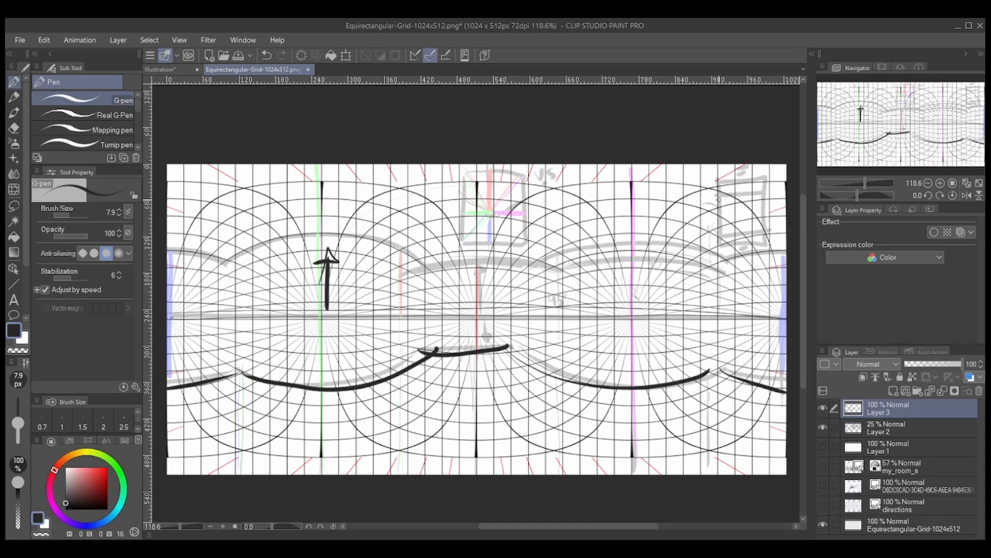
mouse_move(510, 347)
left_mouse_down()
mouse_move(518, 365)
mouse_move(650, 386)
mouse_move(620, 385)
mouse_move(710, 377)
left_mouse_up()
left_click_drag(720, 371, 783, 390)
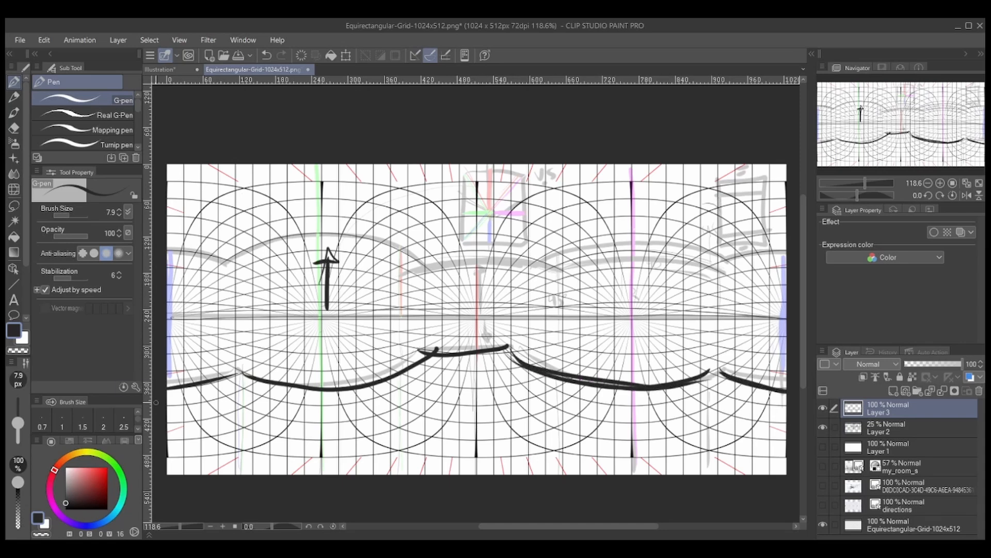
Scribble bright blue water across the band between the horizon and the black lower boundary
left_click(91, 525)
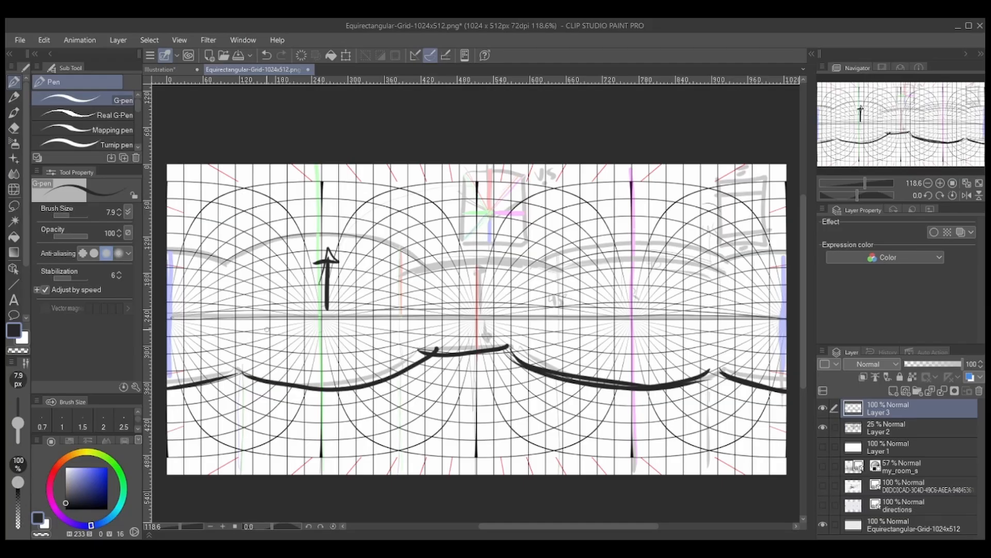
left_click_drag(187, 323, 248, 325)
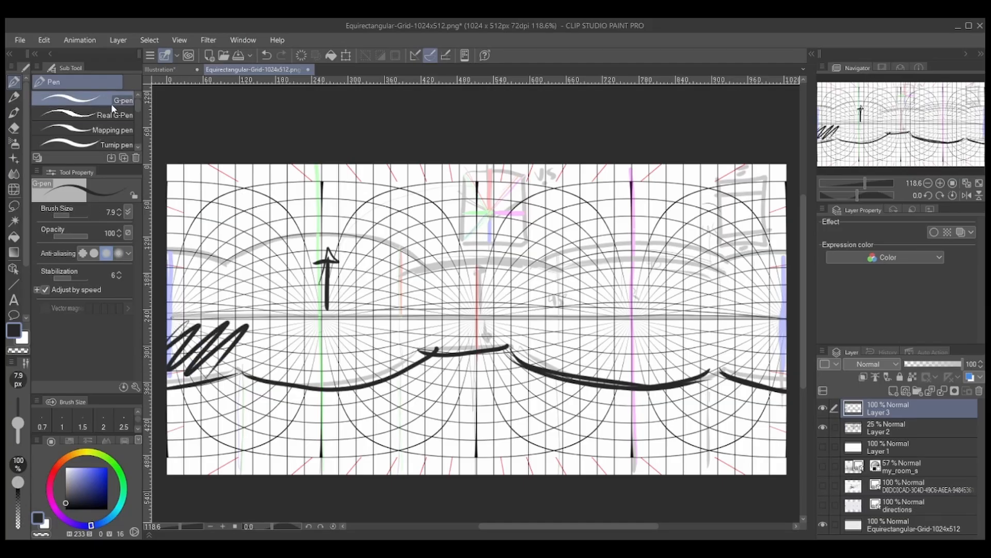
key("ctrl+z")
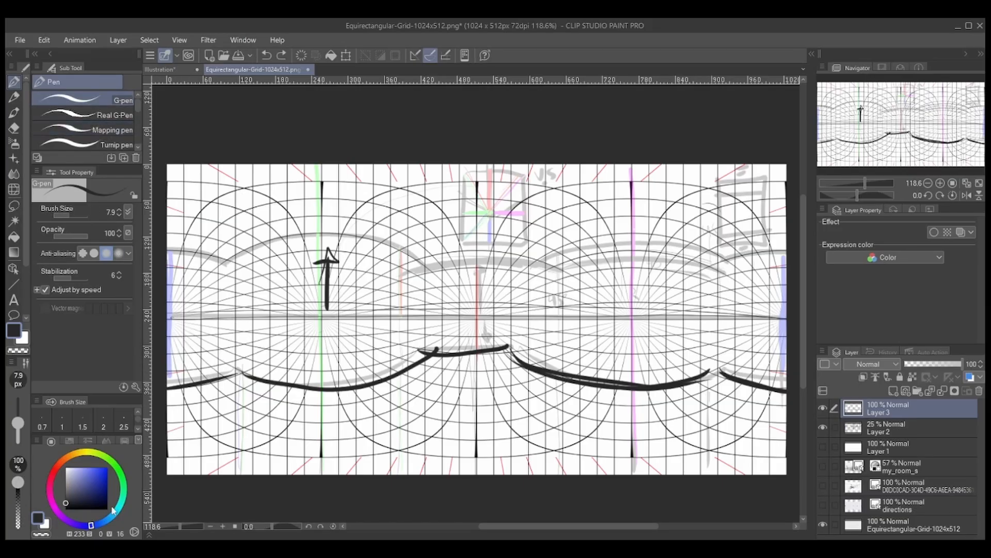
left_click_drag(103, 494, 109, 466)
mouse_move(186, 326)
left_mouse_down()
mouse_move(157, 378)
mouse_move(293, 319)
mouse_move(302, 347)
mouse_move(359, 321)
mouse_move(377, 333)
mouse_move(444, 324)
mouse_move(463, 345)
mouse_move(534, 321)
mouse_move(577, 371)
mouse_move(617, 325)
mouse_move(755, 329)
mouse_move(781, 356)
left_mouse_up()
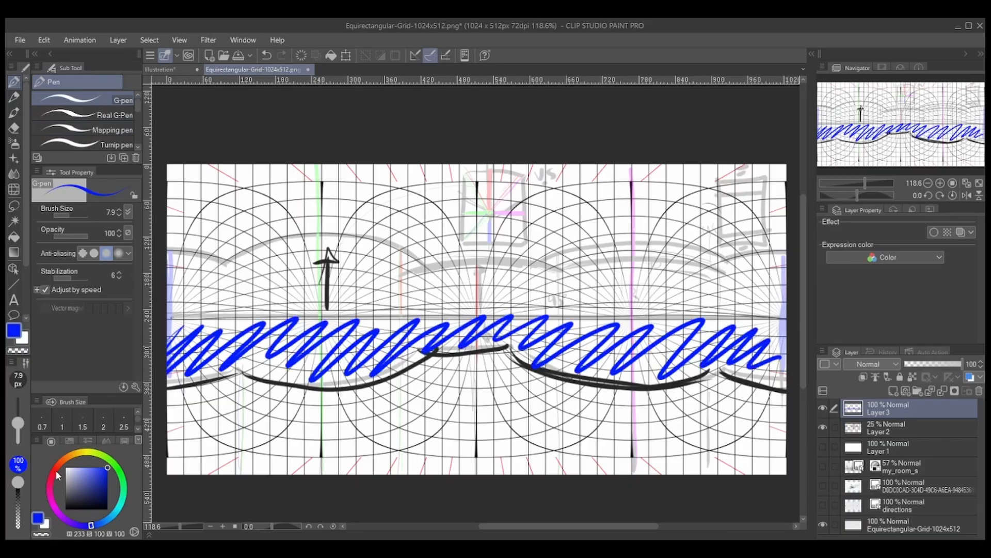
Scribble brown ground across the area below the black lower boundary
left_click(67, 457)
left_click(98, 486)
mouse_move(173, 408)
left_mouse_down()
mouse_move(230, 383)
mouse_move(287, 403)
mouse_move(467, 356)
mouse_move(537, 439)
mouse_move(792, 438)
left_mouse_up()
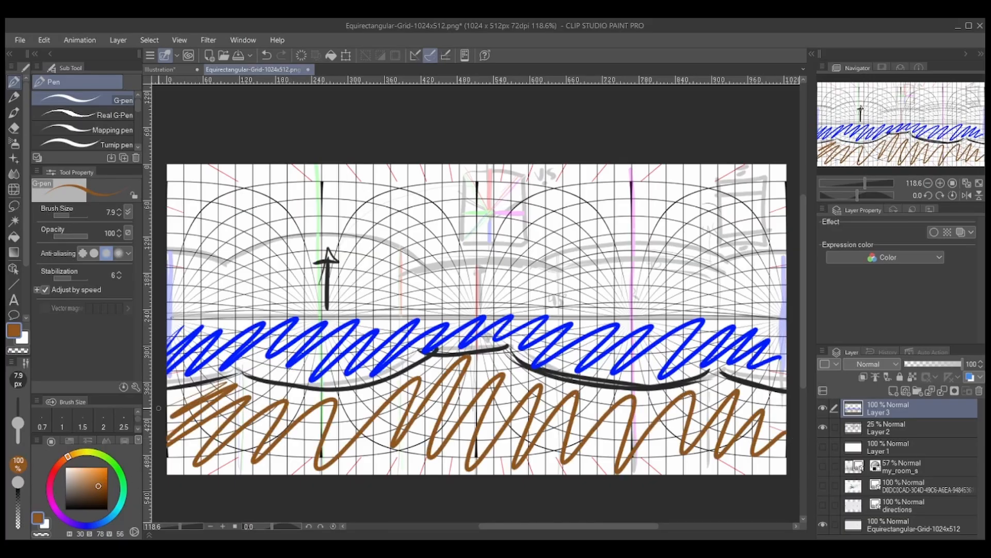
Scribble a teal sky above the horizon and add a round ochre sun near the panorama's upper-left corner
left_click(118, 508)
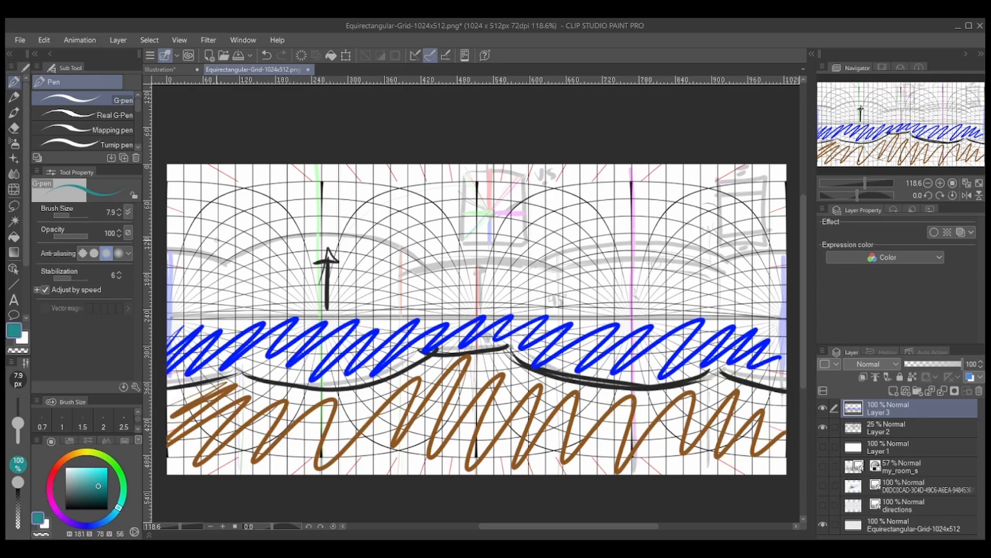
mouse_move(202, 185)
left_mouse_down()
mouse_move(272, 180)
mouse_move(309, 202)
mouse_move(386, 182)
mouse_move(489, 189)
mouse_move(515, 251)
mouse_move(566, 294)
mouse_move(656, 279)
mouse_move(763, 238)
left_mouse_up()
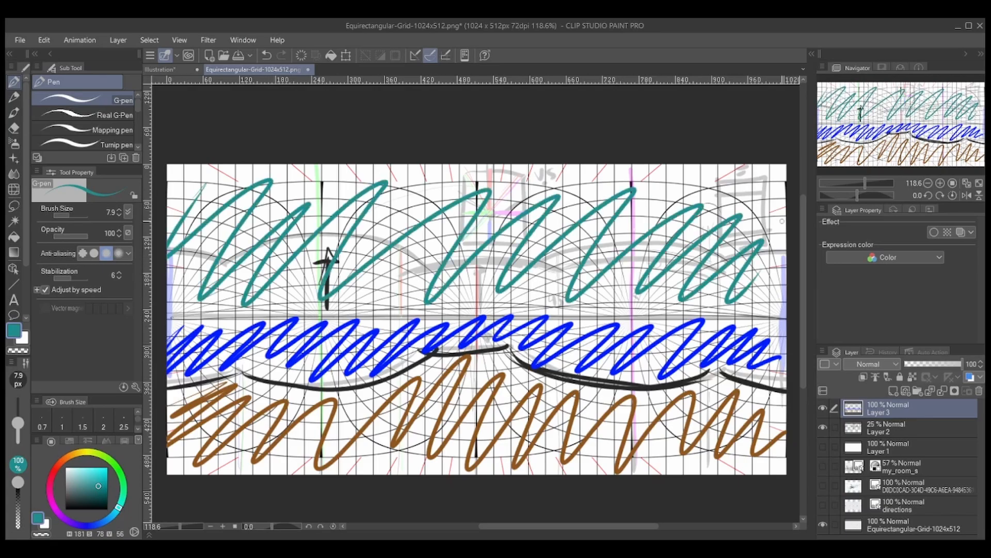
left_click(80, 453)
mouse_move(240, 232)
left_mouse_down()
mouse_move(201, 207)
mouse_move(230, 228)
mouse_move(227, 211)
left_mouse_up()
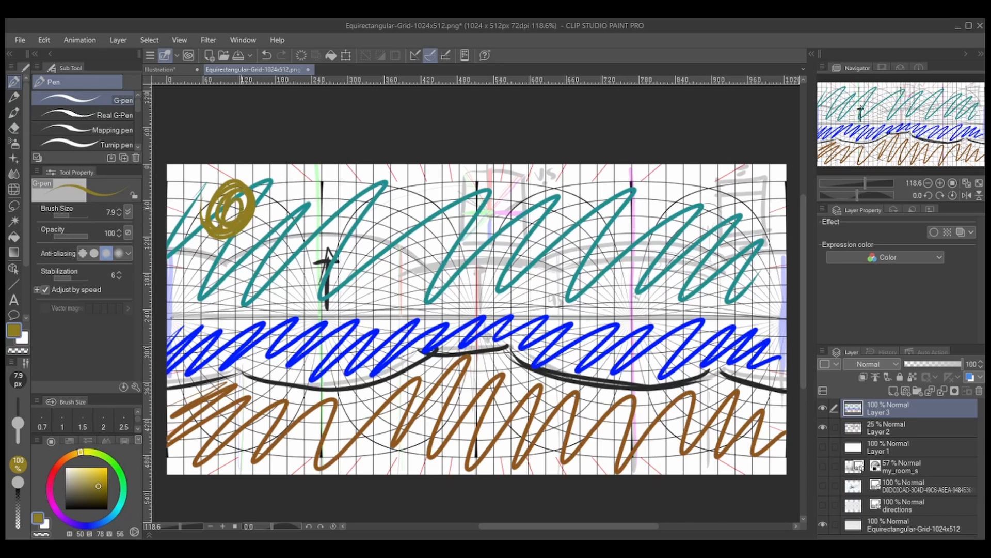
Paint three white scribbled clouds spread across the teal sky
left_click(110, 515)
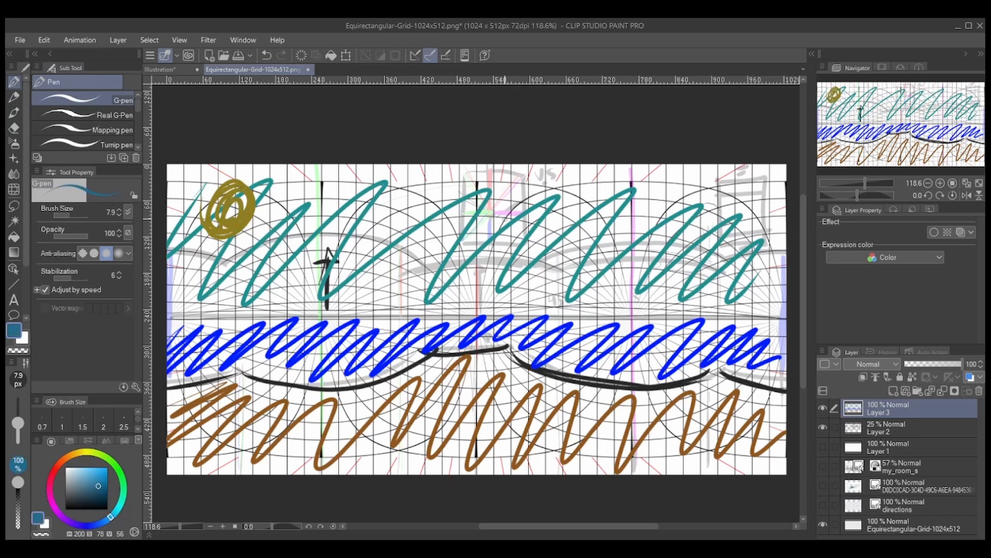
left_click(65, 467)
mouse_move(305, 245)
left_mouse_down()
mouse_move(380, 206)
mouse_move(325, 230)
mouse_move(353, 229)
left_mouse_up()
mouse_move(485, 243)
left_mouse_down()
mouse_move(542, 216)
mouse_move(509, 219)
left_mouse_up()
mouse_move(666, 235)
left_mouse_down()
mouse_move(700, 223)
mouse_move(674, 217)
left_mouse_up()
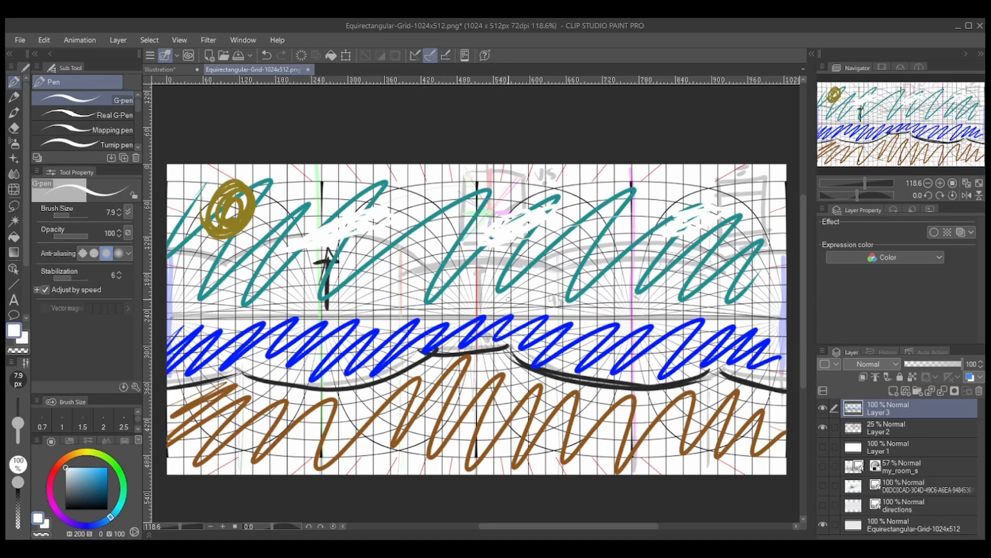
Draw black hill outlines along the horizon across the panorama and try extra strokes above them
left_click_drag(79, 485, 66, 510)
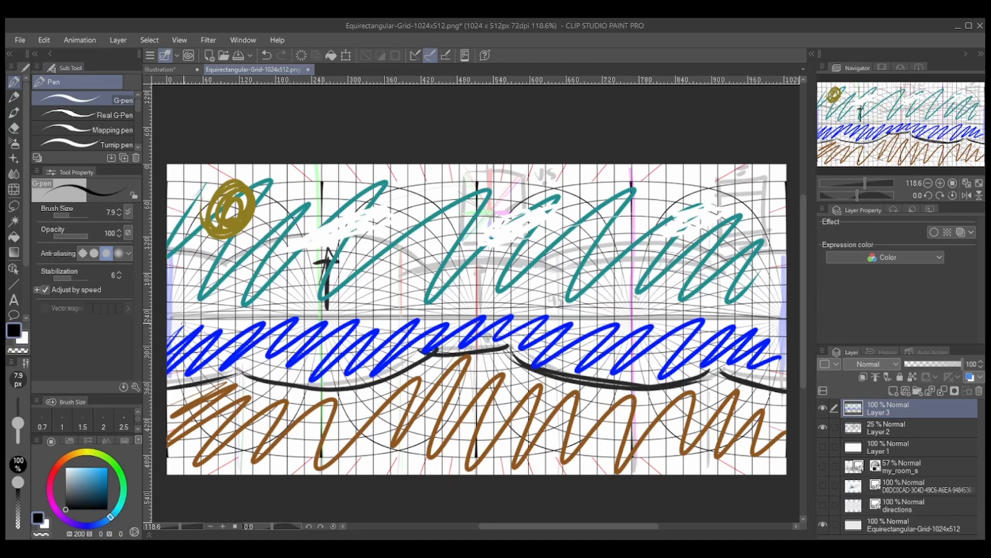
mouse_move(175, 319)
left_mouse_down()
mouse_move(304, 299)
mouse_move(486, 320)
mouse_move(678, 308)
mouse_move(786, 324)
left_mouse_up()
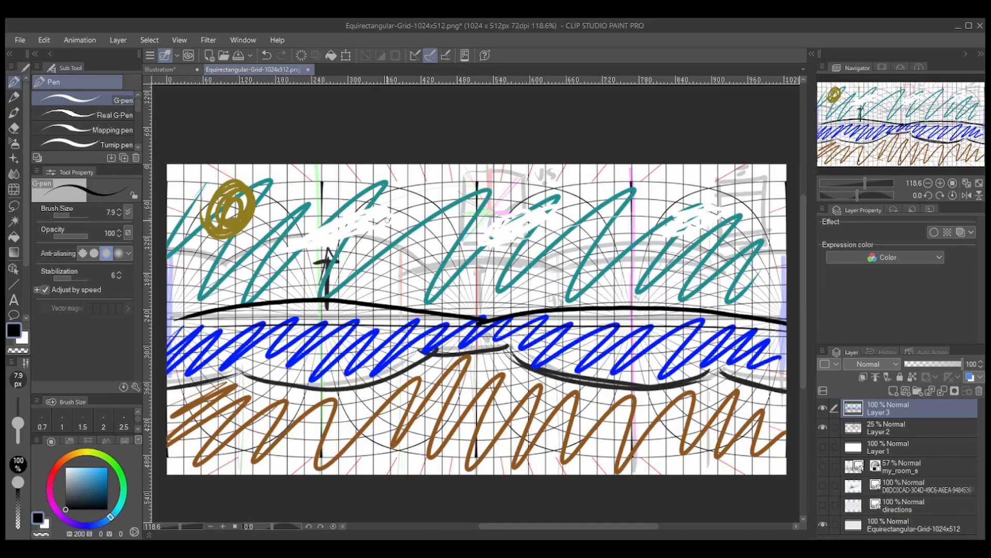
left_click_drag(166, 339, 262, 282)
mouse_move(182, 316)
left_mouse_down()
mouse_move(298, 298)
mouse_move(379, 303)
mouse_move(471, 261)
mouse_move(558, 306)
mouse_move(754, 305)
mouse_move(785, 322)
left_mouse_up()
key("ctrl+z")
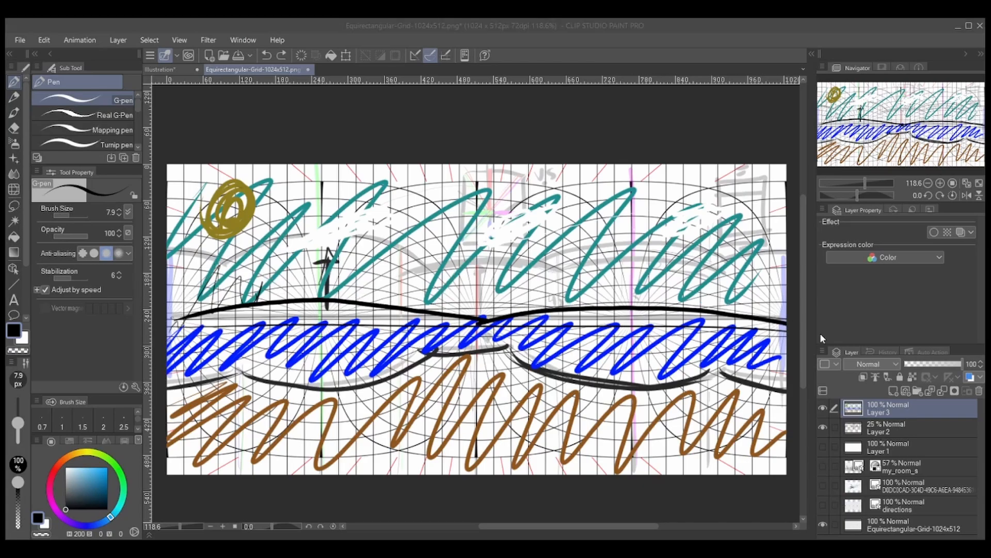
Undo the hills, clouds, sun, sky, ground, water and black boundary strokes until Layer 3 is empty
left_click(558, 223)
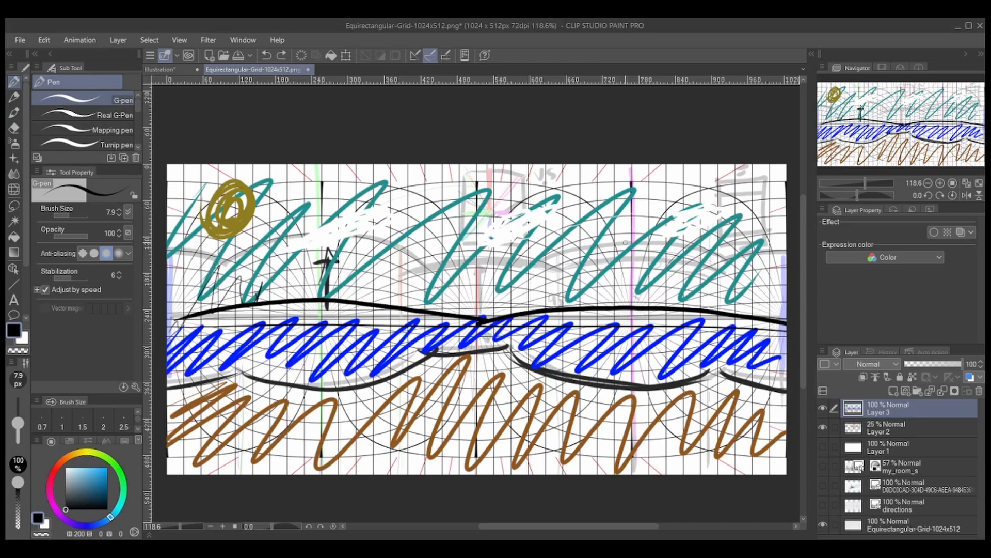
key("ctrl+z")
key("ctrl+z")
key("ctrl+z")
key("ctrl+z")
key("ctrl+z")
key("ctrl+z")
key("ctrl+z")
key("ctrl+z")
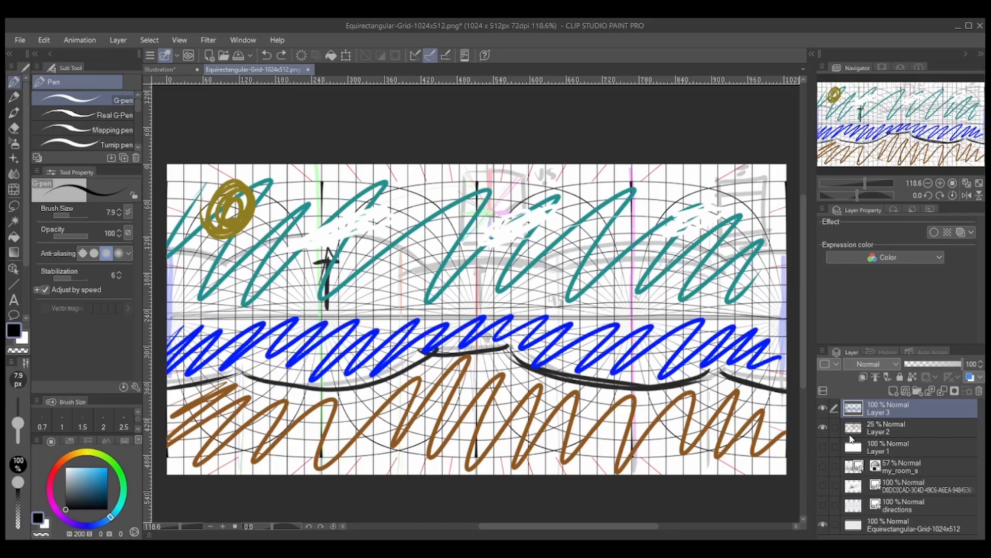
key("ctrl+z")
key("ctrl+z")
key("ctrl+z")
key("ctrl+z")
key("ctrl+z")
key("ctrl+z")
key("ctrl+z")
key("ctrl+z")
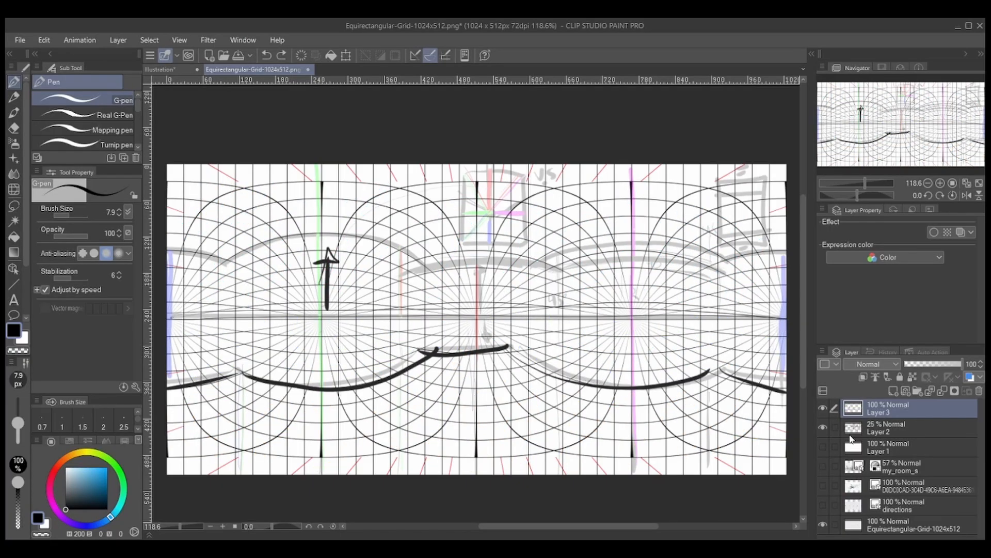
key("ctrl+z")
key("ctrl+z")
key("ctrl+z")
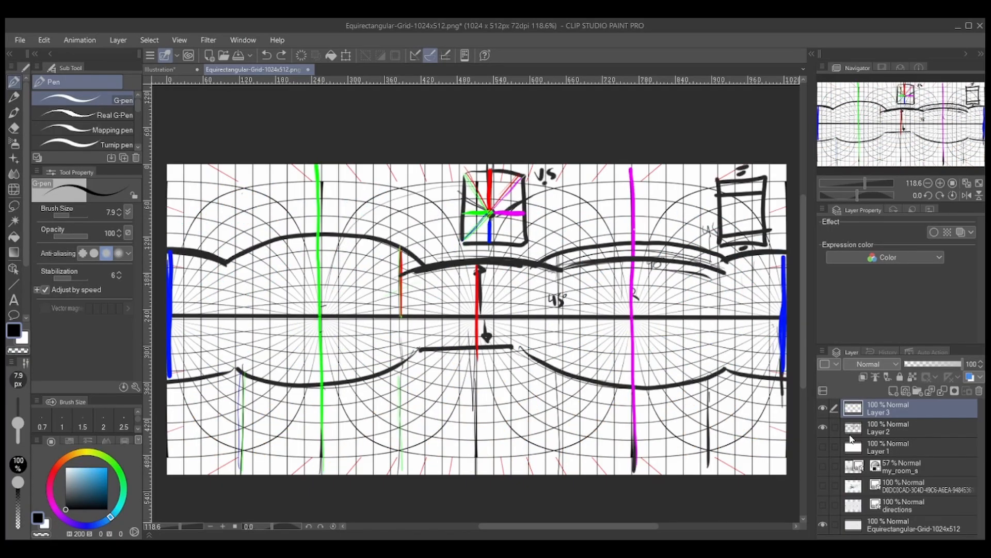
Fade the old room sketch on Layer 2 to 23% opacity and make Layer 3 the active layer
left_click(888, 428)
left_click(823, 426)
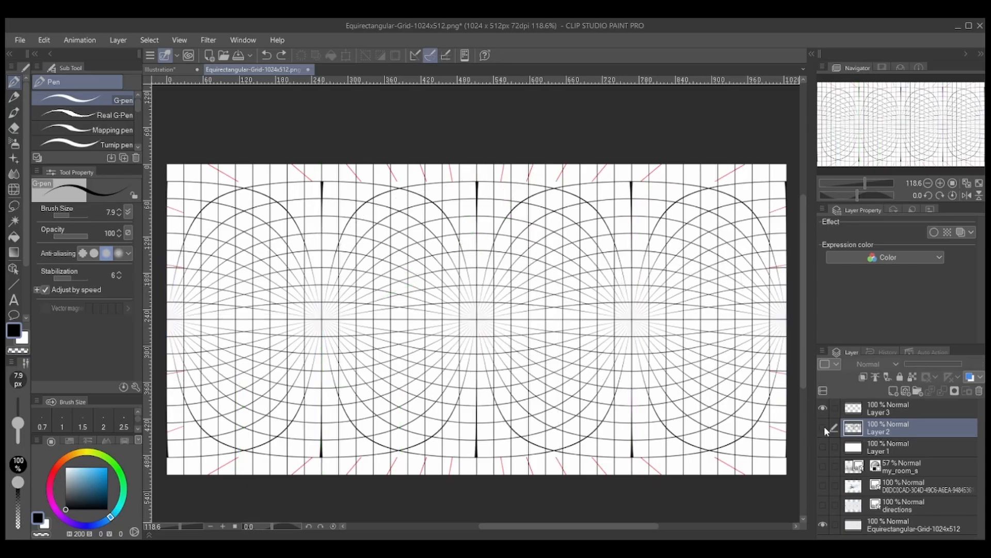
left_click(824, 426)
left_click_drag(961, 362, 917, 361)
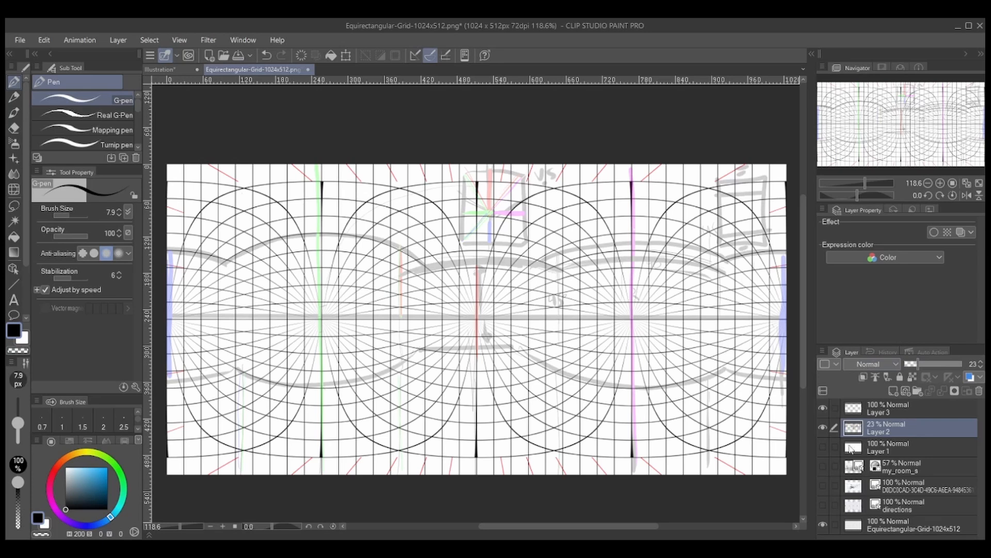
left_click(882, 410)
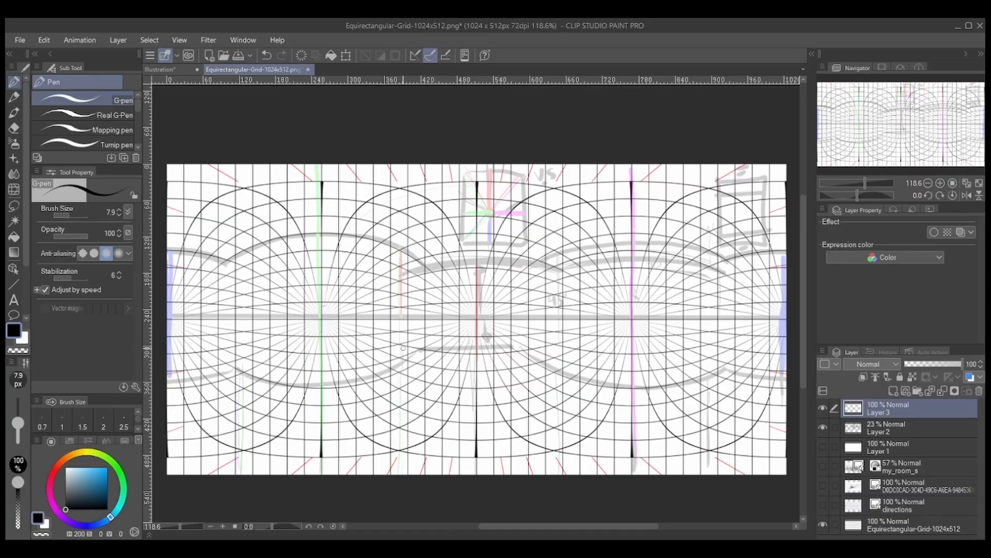
Draw black sagging floor-edge curves below the horizon, from the central wall's left corner to the panorama's right border
mouse_move(424, 350)
left_mouse_down()
mouse_move(510, 347)
mouse_move(421, 349)
mouse_move(507, 346)
mouse_move(450, 347)
left_mouse_up()
key("ctrl+z")
left_click(401, 343)
left_click(555, 344)
mouse_move(400, 344)
left_mouse_down()
mouse_move(471, 357)
mouse_move(555, 344)
left_mouse_up()
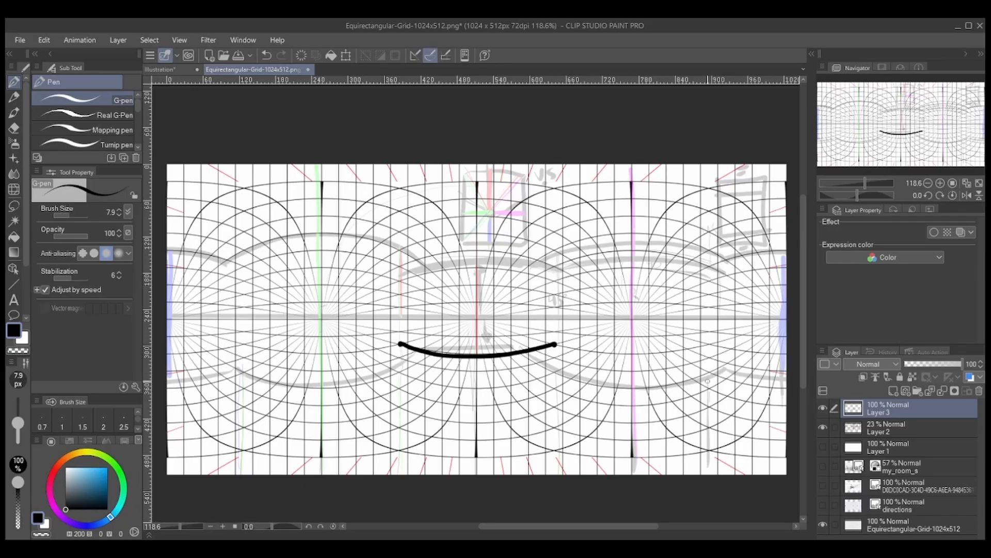
left_click(710, 346)
mouse_move(555, 345)
left_mouse_down()
mouse_move(614, 356)
mouse_move(789, 340)
left_mouse_up()
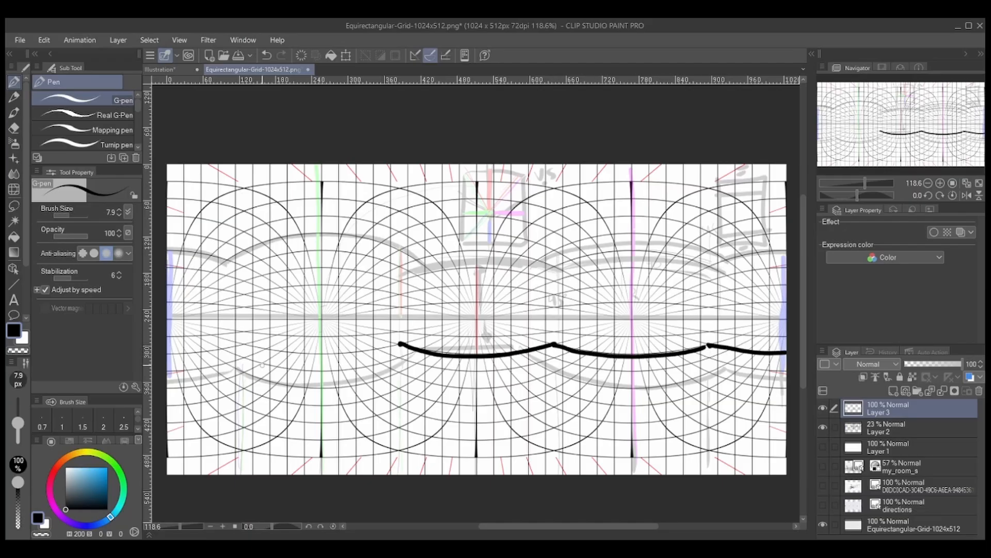
Continue the black floor-edge curves from the central wall's left corner across the green-line wall to the panorama's left border
left_click(244, 344)
mouse_move(249, 347)
left_mouse_down()
mouse_move(309, 359)
mouse_move(394, 345)
left_mouse_up()
key("ctrl+z")
mouse_move(245, 345)
left_mouse_down()
mouse_move(393, 350)
mouse_move(380, 346)
left_mouse_up()
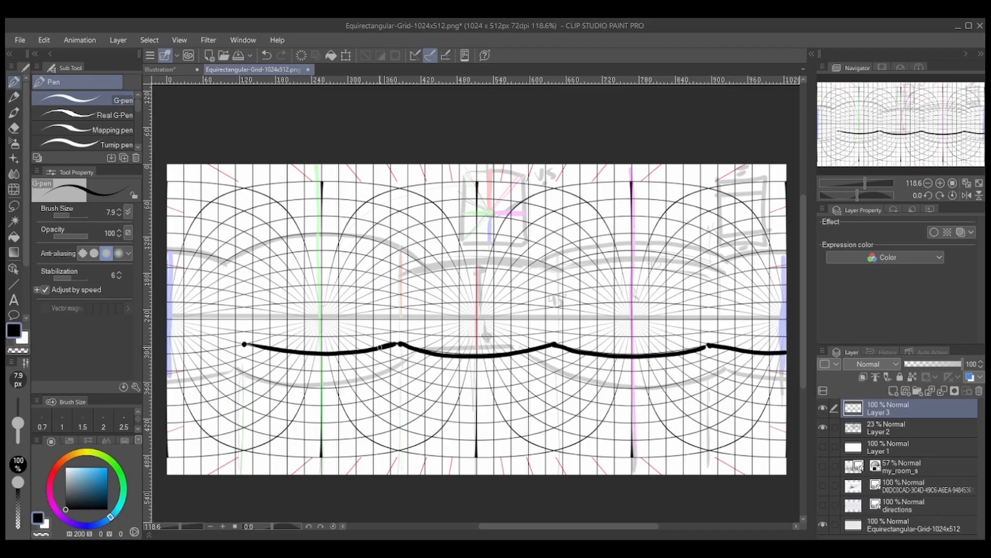
left_click_drag(165, 354, 245, 345)
key("ctrl+z")
left_click_drag(166, 355, 246, 344)
key("ctrl+z")
left_click_drag(166, 355, 245, 345)
key("ctrl+z")
left_click_drag(166, 357, 245, 345)
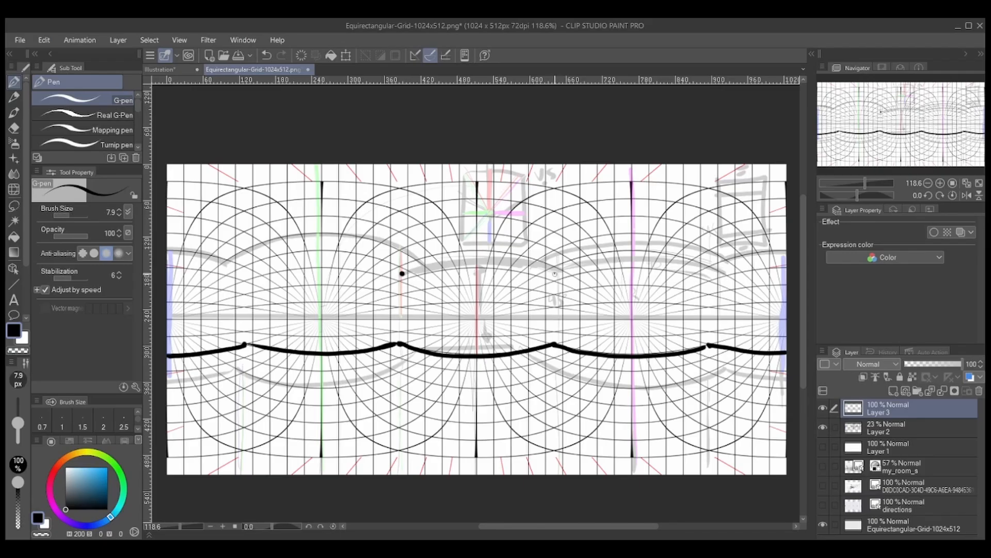
Draw a black ceiling arc above the horizon over the central wall, directly above its floor-edge corners
left_click(556, 273)
left_click_drag(555, 266, 588, 256)
left_click_drag(527, 257, 552, 266)
key("ctrl+z")
key("ctrl+z")
key("ctrl+z")
mouse_move(403, 273)
left_mouse_down()
mouse_move(491, 261)
mouse_move(555, 273)
left_mouse_up()
key("ctrl+z")
mouse_move(402, 273)
left_mouse_down()
mouse_move(435, 264)
mouse_move(555, 273)
mouse_move(413, 269)
mouse_move(474, 262)
mouse_move(556, 272)
left_mouse_up()
key("ctrl+z")
key("ctrl+z")
mouse_move(402, 273)
left_mouse_down()
mouse_move(481, 259)
mouse_move(555, 273)
left_mouse_up()
key("ctrl+z")
mouse_move(403, 273)
left_mouse_down()
mouse_move(509, 261)
mouse_move(556, 274)
left_mouse_up()
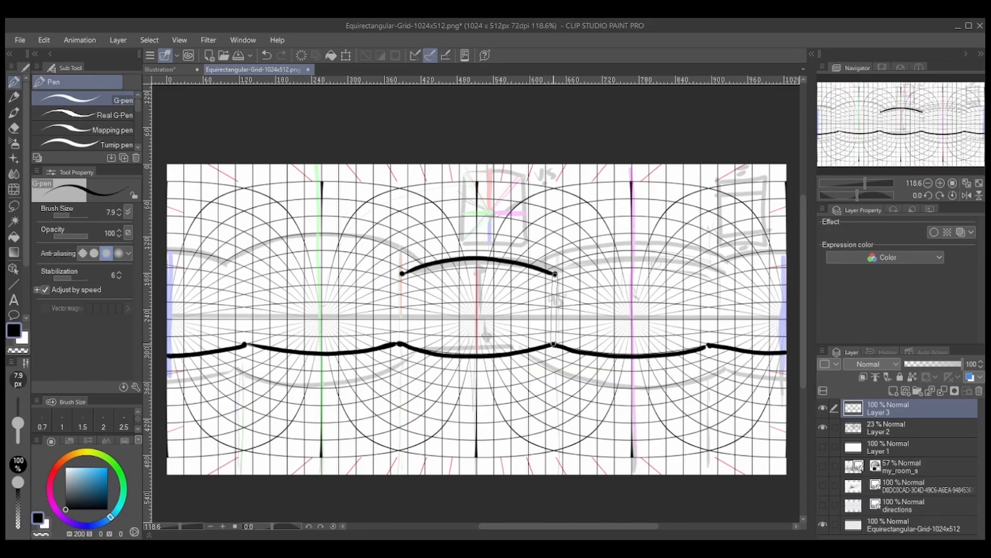
Join the central wall's ceiling and floor corners with straight black vertical lines on both sides
left_click(554, 344, "shift")
left_click_drag(402, 274, 400, 343)
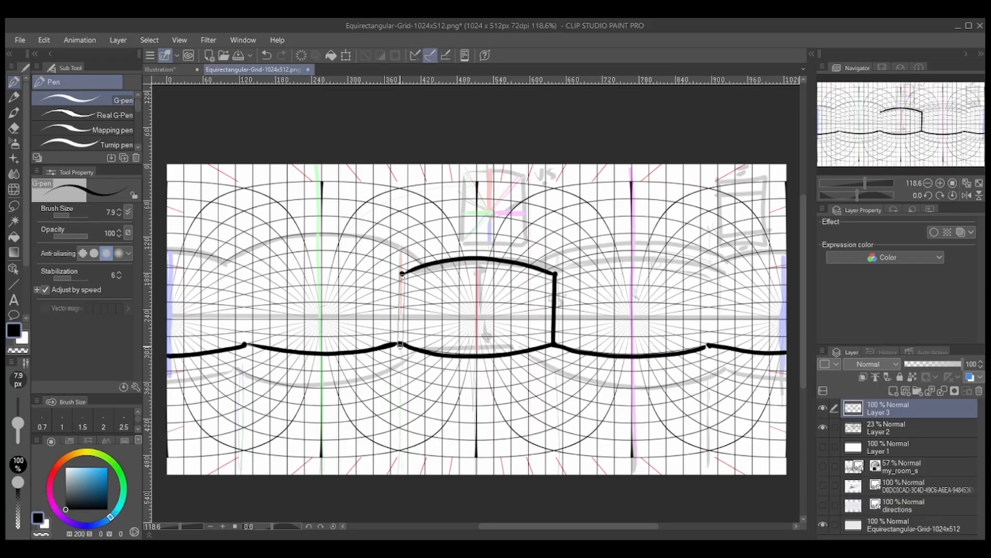
key("ctrl+z")
left_click(400, 341)
left_click(402, 274)
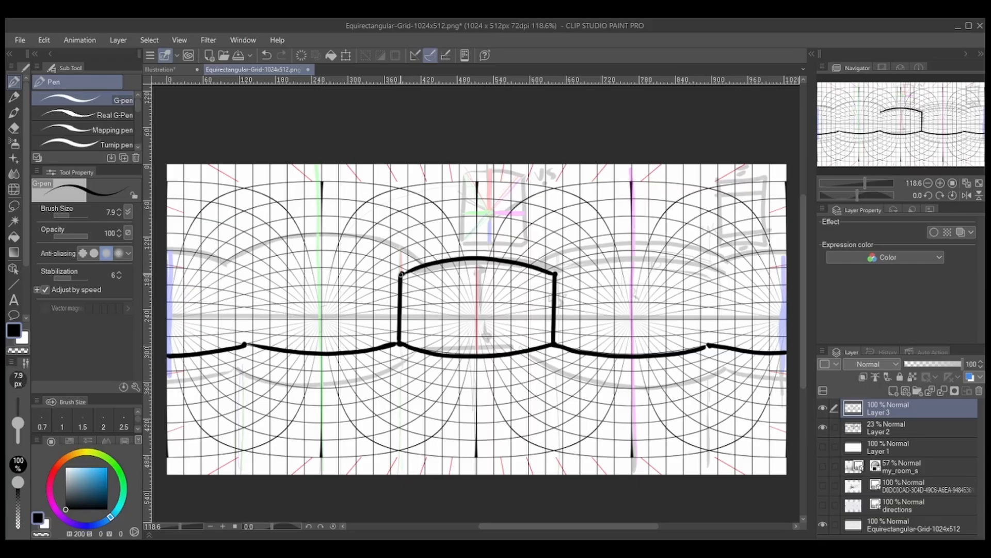
key("ctrl+z")
left_click(400, 341)
left_click(402, 273)
Draw the ceiling arc over the magenta-line wall and close its far corner with a vertical line
mouse_move(556, 276)
left_mouse_down()
mouse_move(625, 263)
mouse_move(715, 277)
left_mouse_up()
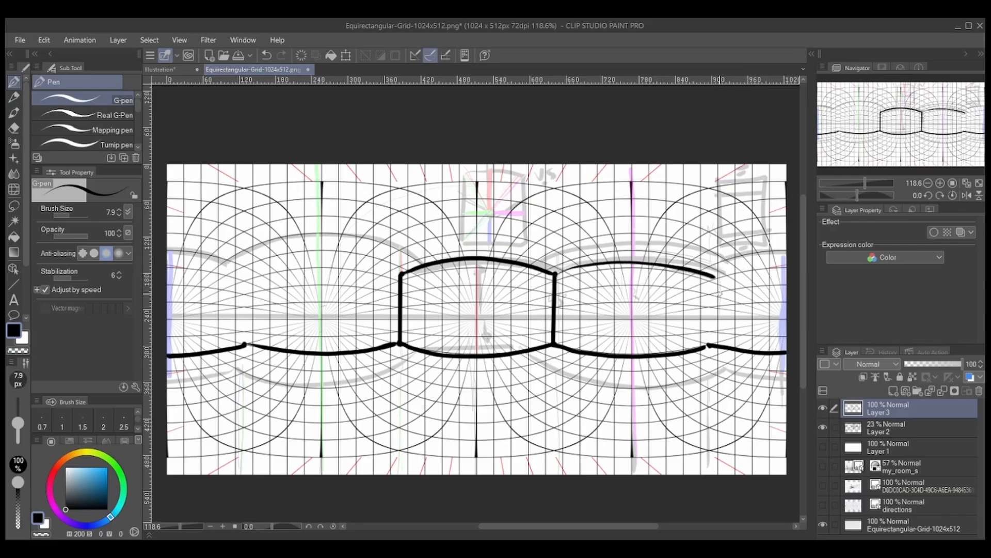
key("ctrl+z")
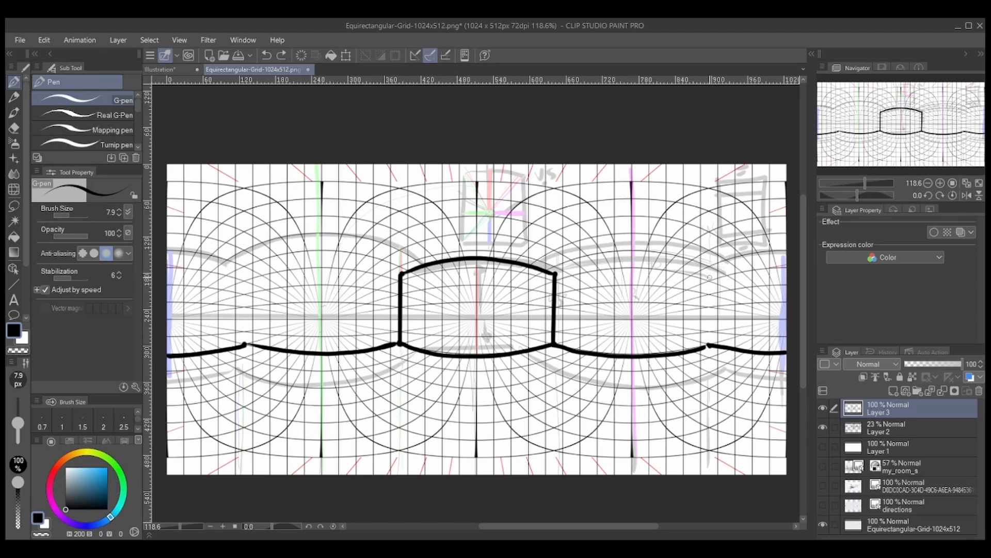
left_click_drag(709, 274, 710, 273)
left_click(709, 264)
left_click(709, 275)
mouse_move(556, 275)
left_mouse_down()
mouse_move(623, 259)
mouse_move(703, 272)
left_mouse_up()
key("ctrl+z")
mouse_move(555, 274)
left_mouse_down()
mouse_move(638, 262)
mouse_move(708, 273)
left_mouse_up()
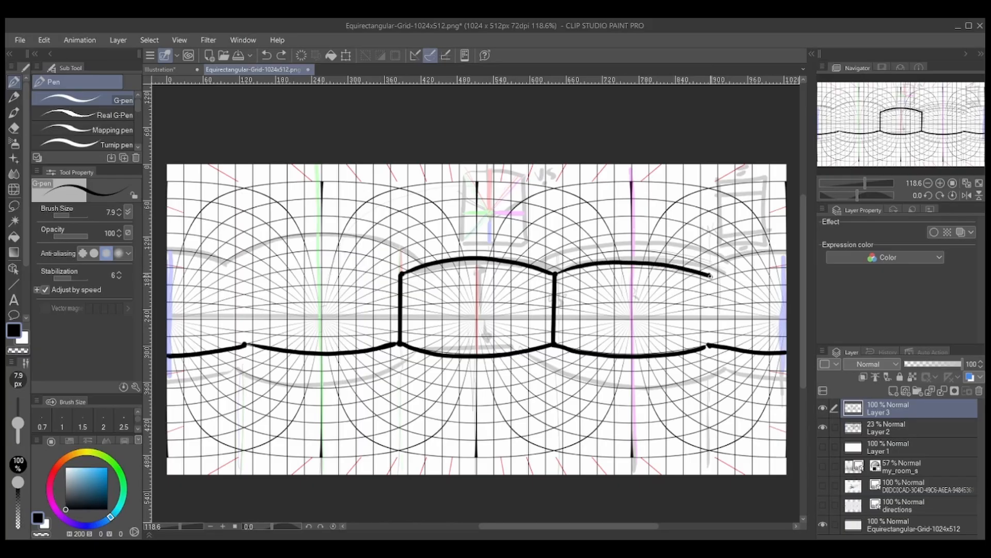
key("ctrl+z")
mouse_move(554, 275)
left_mouse_down()
mouse_move(581, 264)
mouse_move(664, 262)
mouse_move(712, 275)
left_mouse_up()
key("ctrl+z")
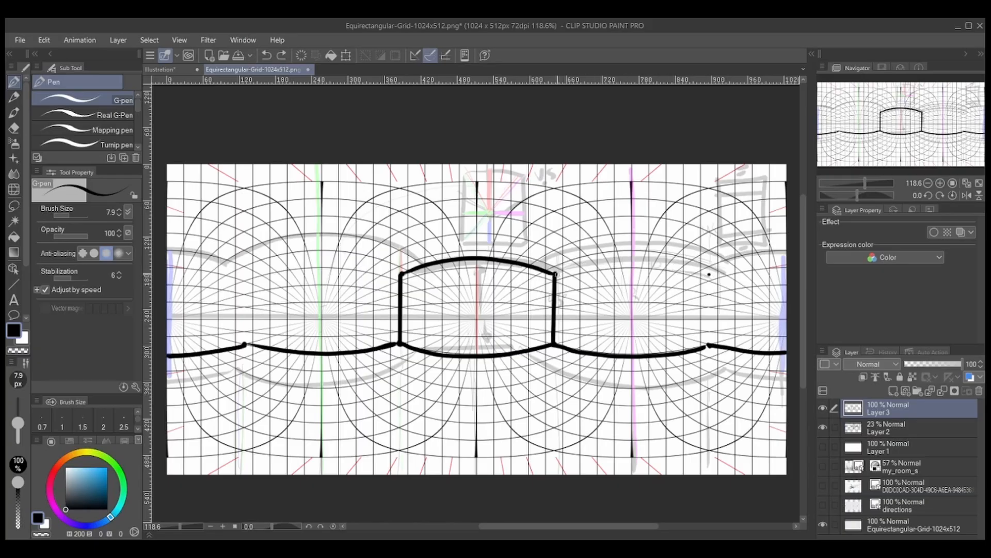
mouse_move(555, 275)
left_mouse_down()
mouse_move(644, 260)
mouse_move(709, 273)
mouse_move(709, 345)
left_mouse_up()
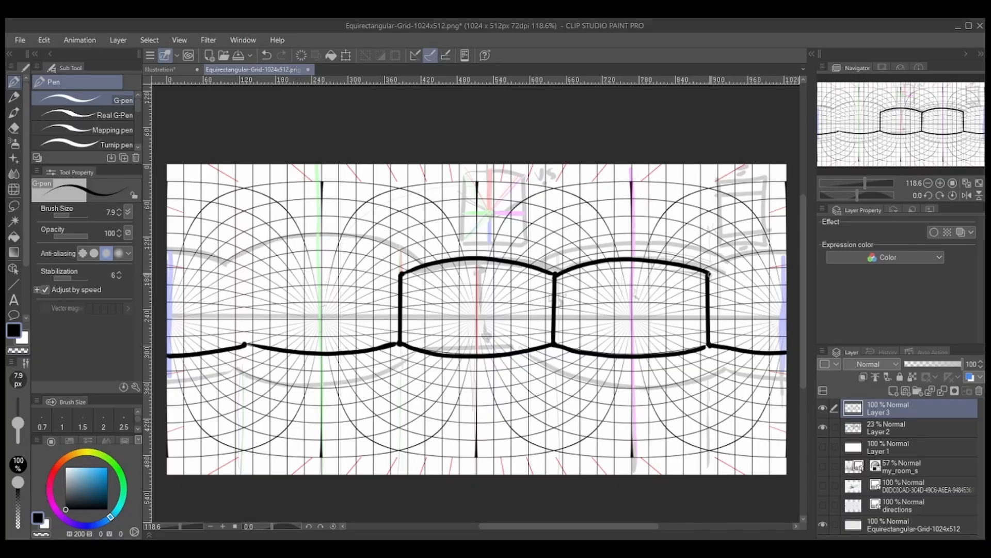
Extend the ceiling edge as a rising curve from the magenta-line wall's far corner to the panorama's right border
left_click_drag(709, 274, 787, 259)
key("ctrl+z")
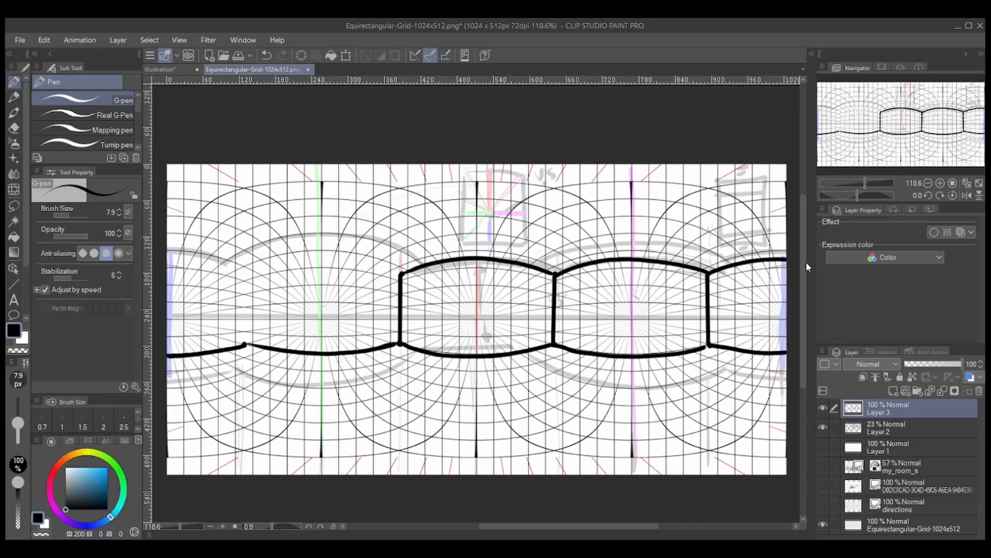
key("ctrl+z")
key("ctrl+y")
key("ctrl+z")
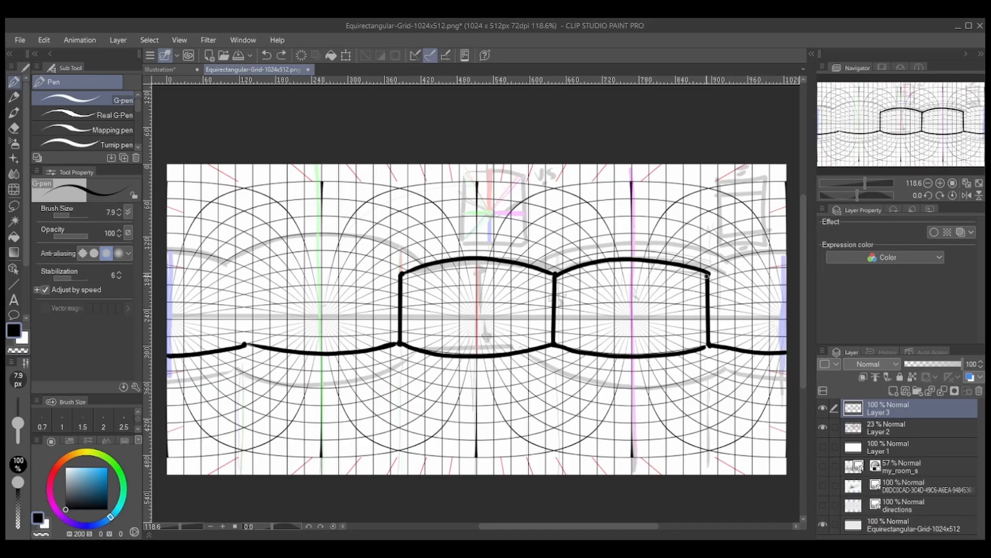
mouse_move(708, 274)
left_mouse_down()
mouse_move(771, 257)
mouse_move(815, 260)
left_mouse_up()
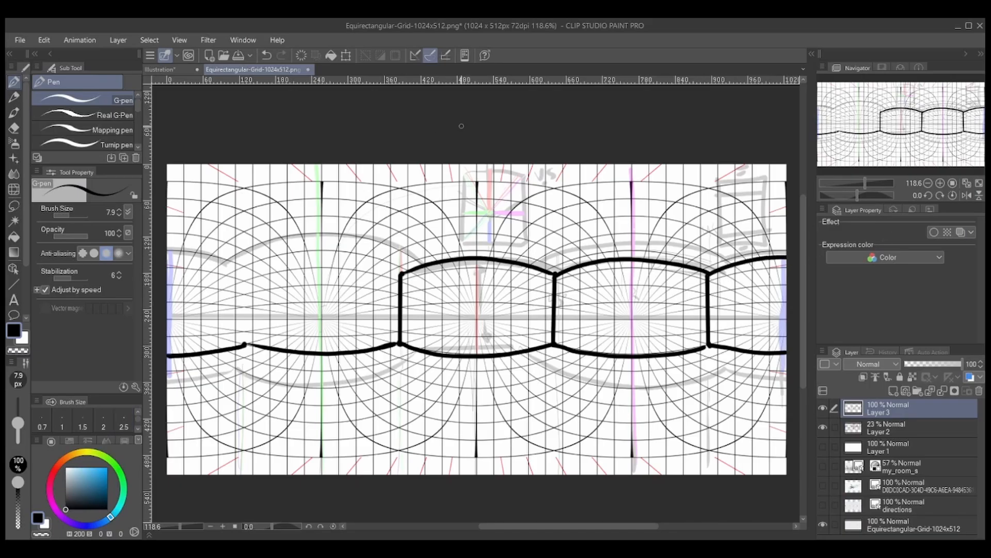
key("ctrl+z")
Draw the ceiling arc over the green-line wall and close its outer corner with a vertical line
left_click(245, 274)
mouse_move(245, 273)
left_mouse_down()
mouse_move(303, 261)
mouse_move(400, 272)
left_mouse_up()
key("ctrl+z")
mouse_move(245, 273)
left_mouse_down()
mouse_move(349, 260)
mouse_move(404, 273)
left_mouse_up()
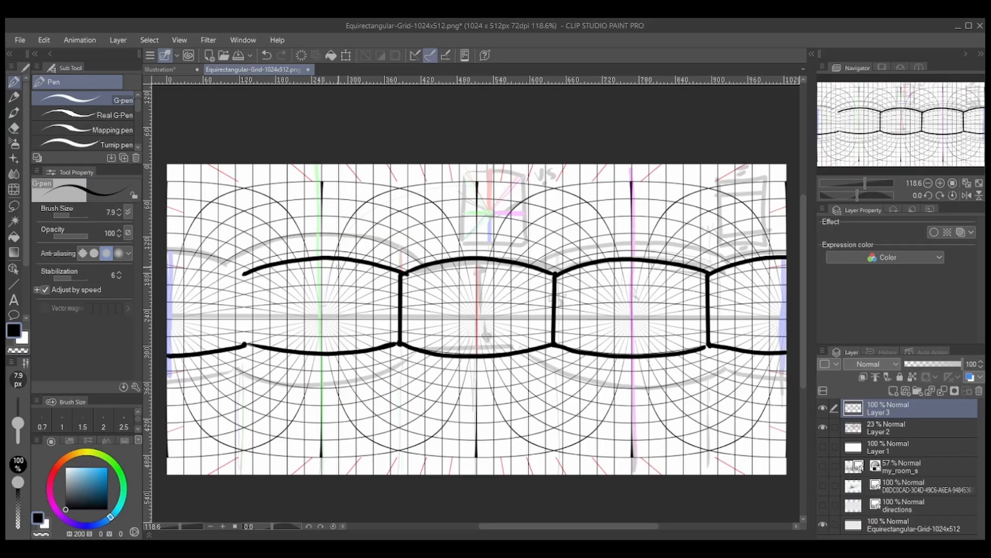
key("ctrl+z")
mouse_move(244, 273)
left_mouse_down()
mouse_move(343, 259)
mouse_move(405, 273)
left_mouse_up()
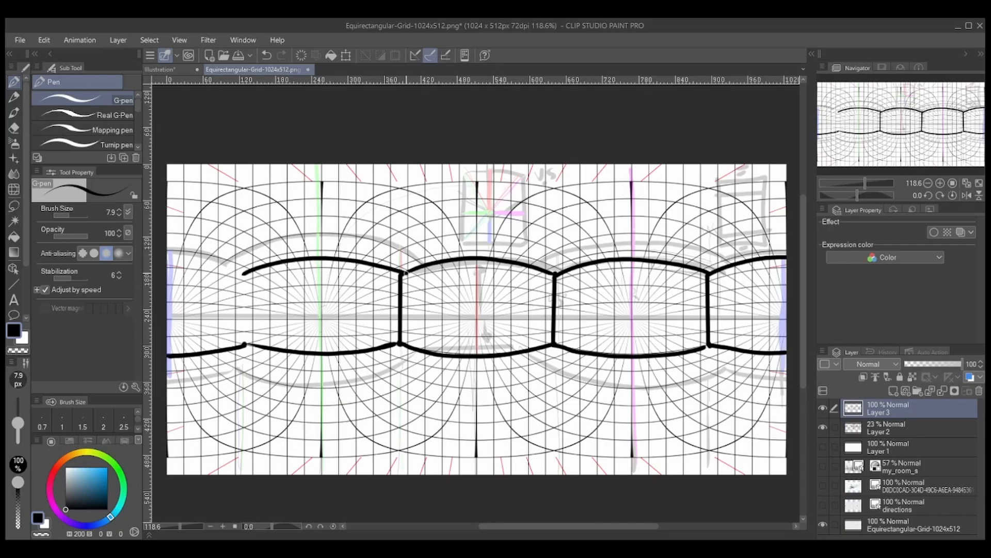
left_click_drag(244, 273, 244, 345)
key("ctrl+z")
left_click_drag(165, 256, 244, 273)
key("ctrl+z")
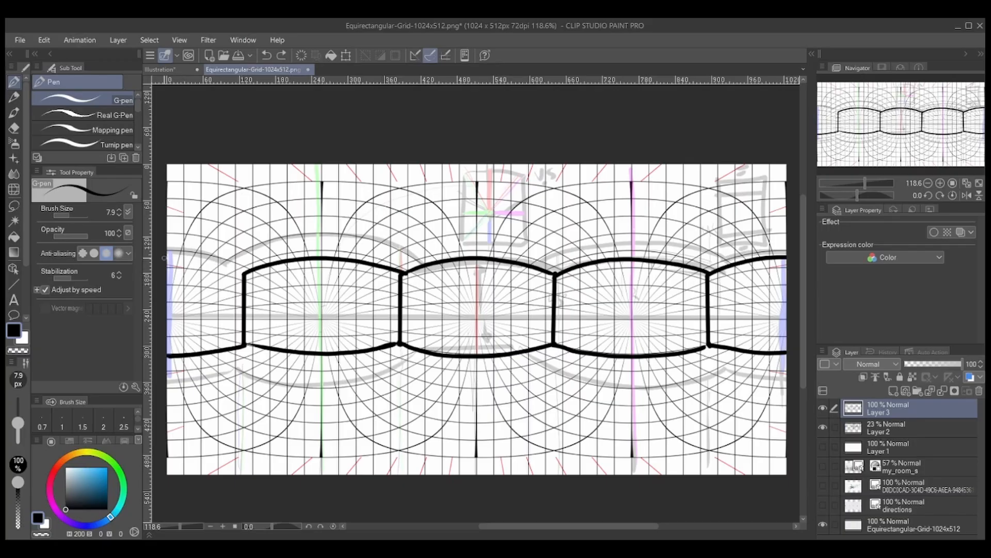
mouse_move(164, 257)
left_mouse_down()
mouse_move(247, 274)
mouse_move(164, 257)
left_mouse_up()
key("ctrl+z")
key("ctrl+z")
key("ctrl+z")
key("ctrl+z")
With the canvas rotated to about -55 degrees, draw the ceiling curve from the panorama's left border to the green-line wall's corner
key("r")
left_click_drag(407, 389, 477, 425)
left_click_drag(392, 425, 543, 262)
key("r")
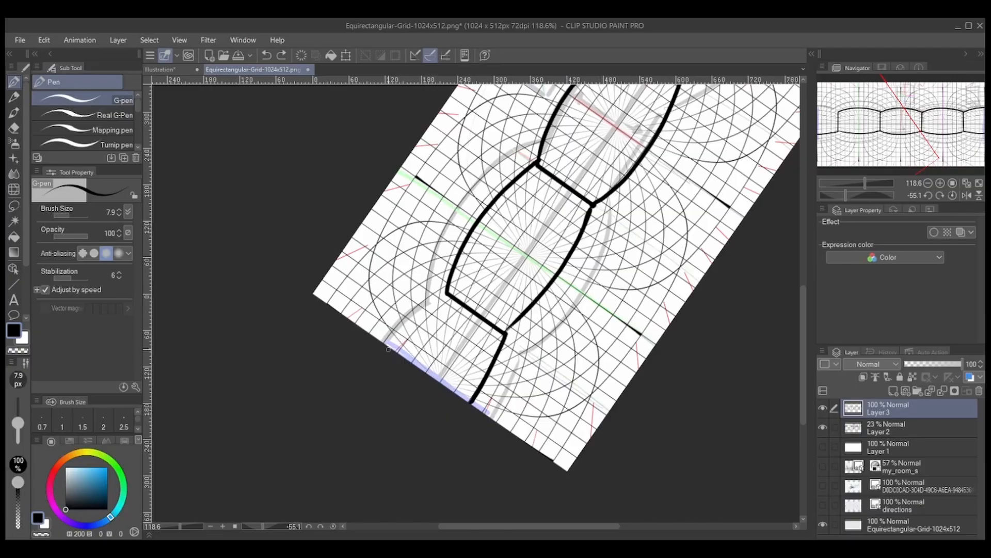
left_click_drag(389, 347, 452, 294)
key("ctrl+z")
left_click_drag(390, 344, 447, 295)
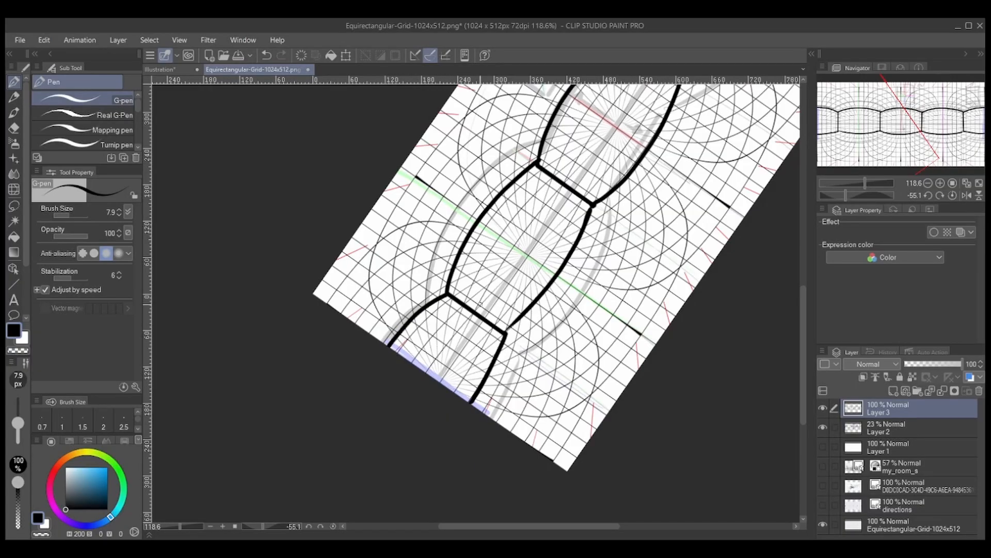
Examine the finished wall outlines up to the panorama's right border, then view the whole drawing upright at 0 degrees rotation
left_click_drag(607, 258, 290, 496)
left_click_drag(473, 255, 518, 340)
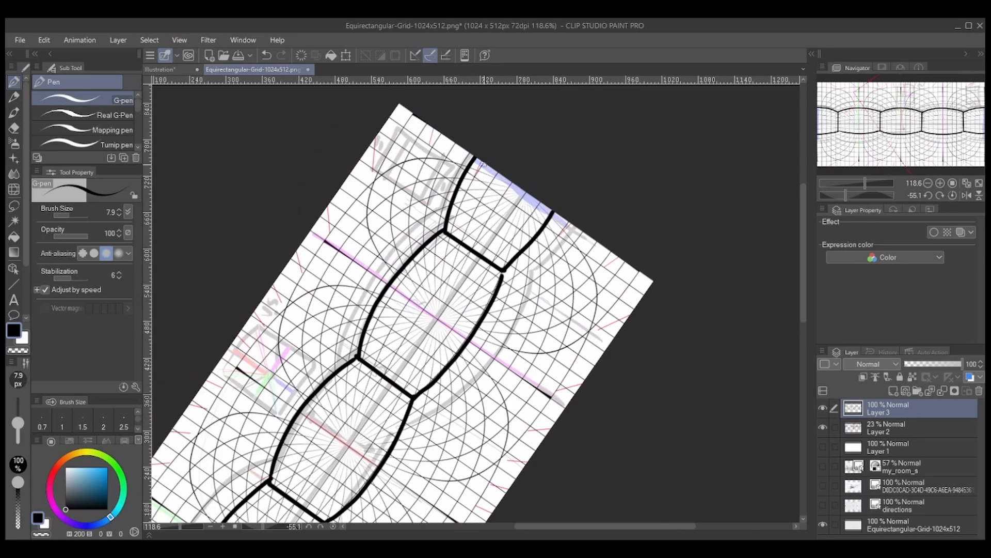
left_click_drag(452, 268, 517, 232)
key("ctrl+z")
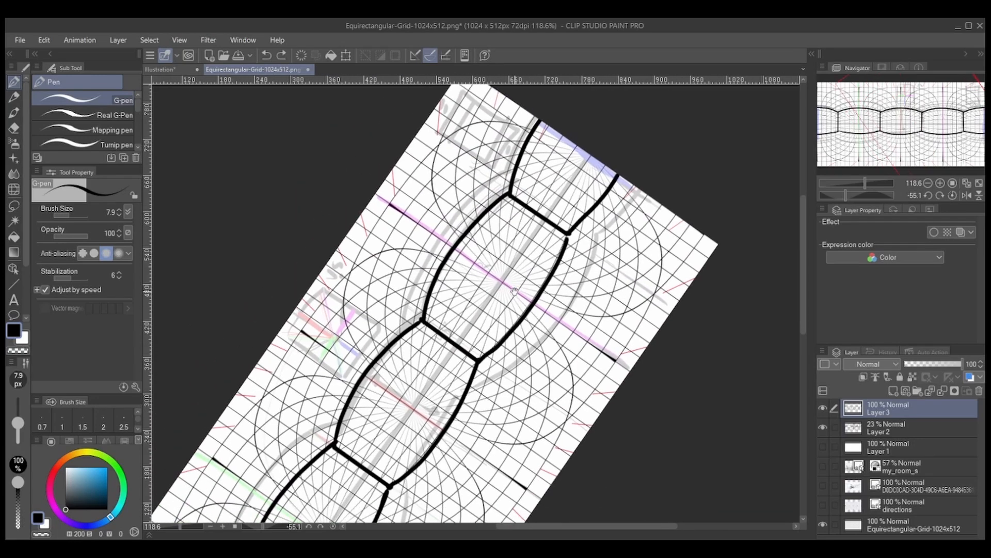
left_click_drag(515, 290, 561, 198)
mouse_move(179, 526)
left_mouse_down()
mouse_move(197, 528)
mouse_move(180, 527)
left_mouse_up()
left_click_drag(253, 527, 274, 537)
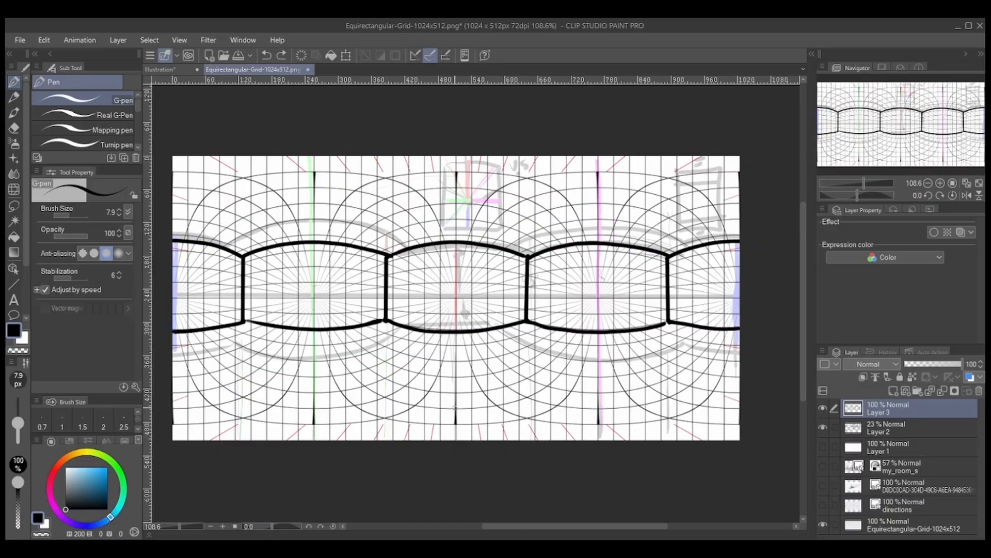
left_click_drag(491, 405, 529, 371)
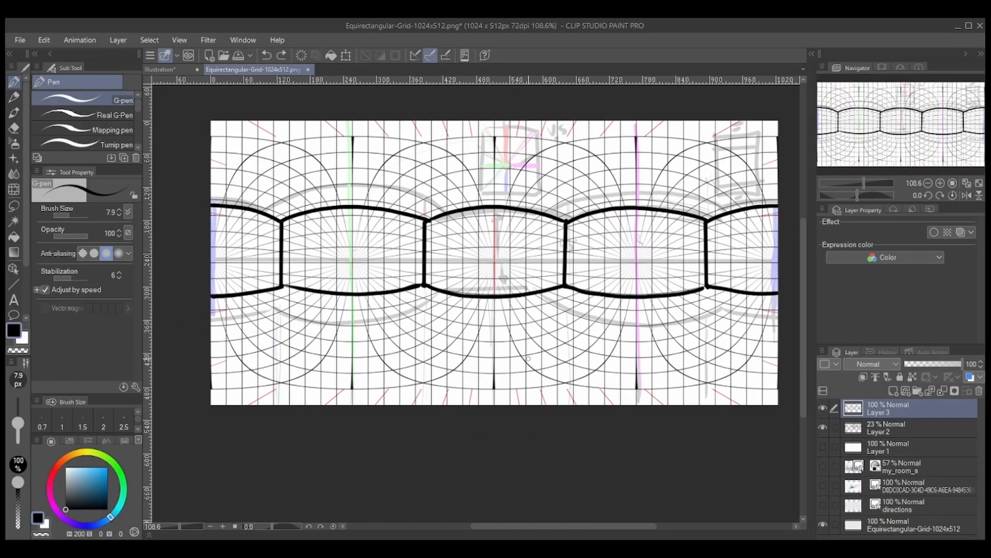
left_click_drag(534, 262, 498, 365)
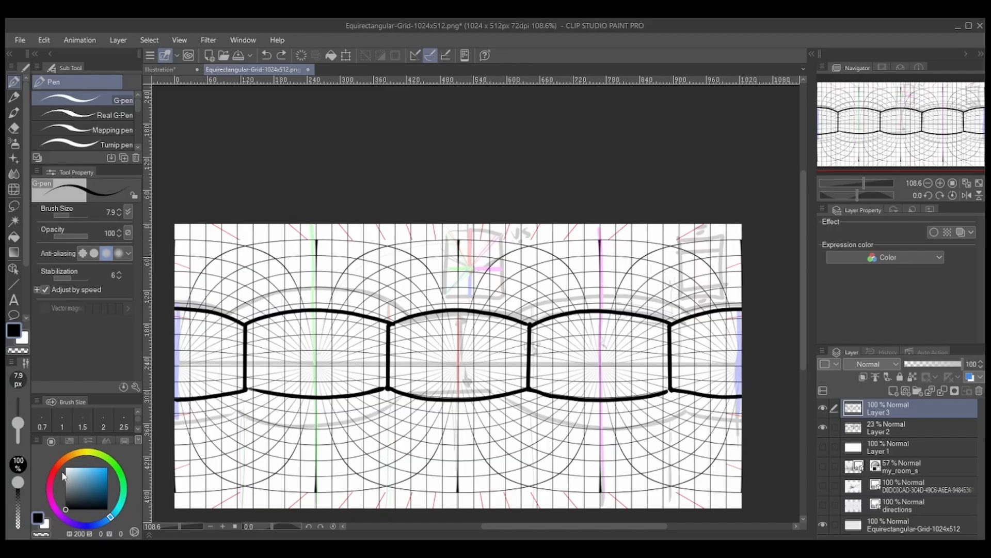
Choose pure red and draw an upward arrow below the central wall, pointing at its floor edge
left_click_drag(63, 475, 54, 469)
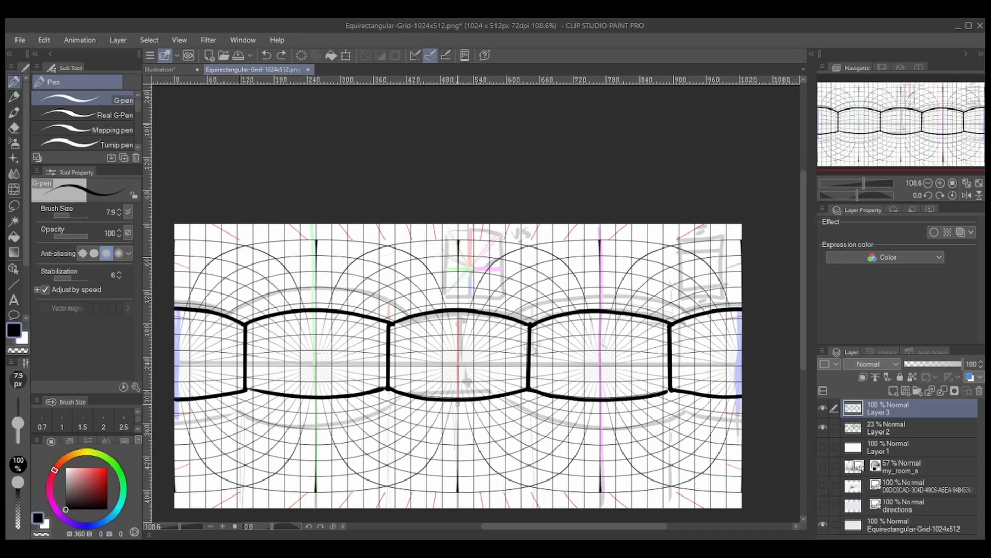
left_click(107, 467)
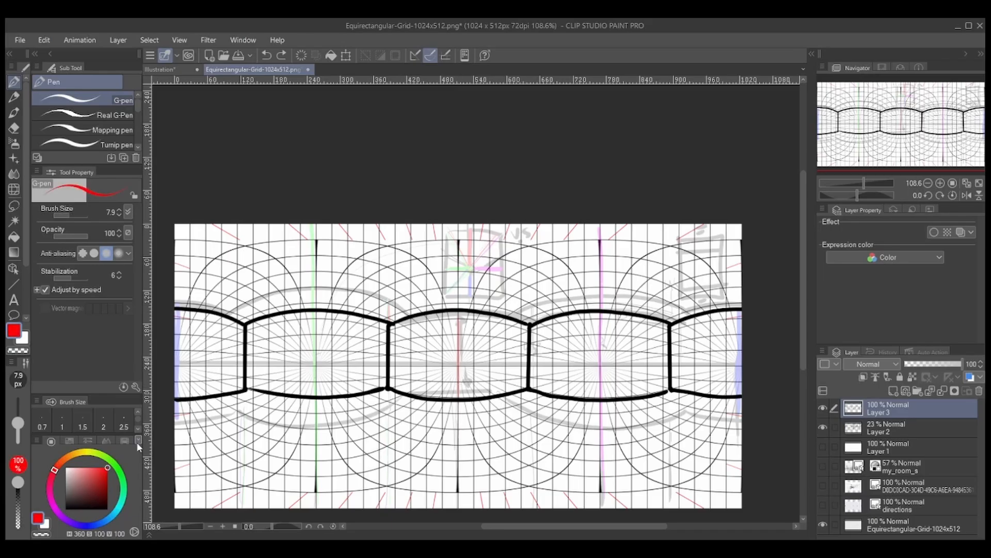
mouse_move(458, 461)
left_mouse_down()
mouse_move(459, 407)
mouse_move(465, 417)
left_mouse_up()
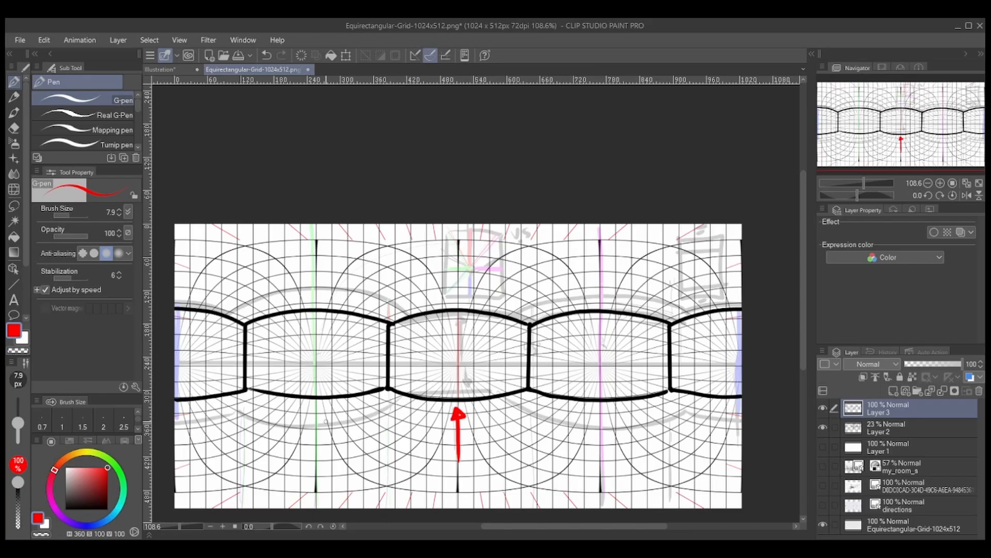
Draw an upward green arrow below the green-line wall and an upward magenta arrow below the magenta-line wall, pointing at their floor edges
left_click(116, 471)
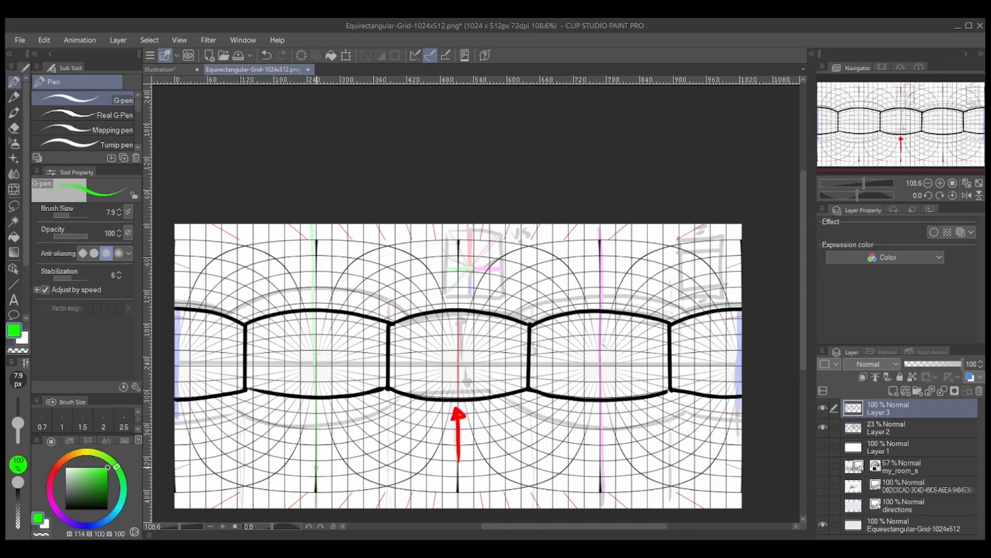
mouse_move(316, 469)
left_mouse_down()
mouse_move(316, 408)
mouse_move(323, 417)
left_mouse_up()
left_click(52, 503)
left_click_drag(602, 410, 603, 463)
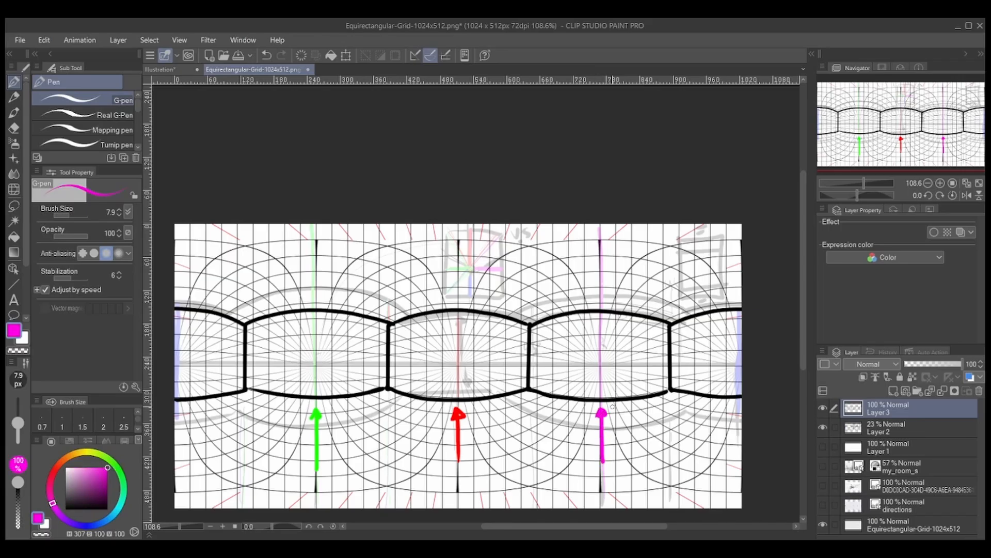
Draw blue upward arrows with the G-pen below the floor edge at the panorama's left and right borders
left_click(88, 525)
key("e")
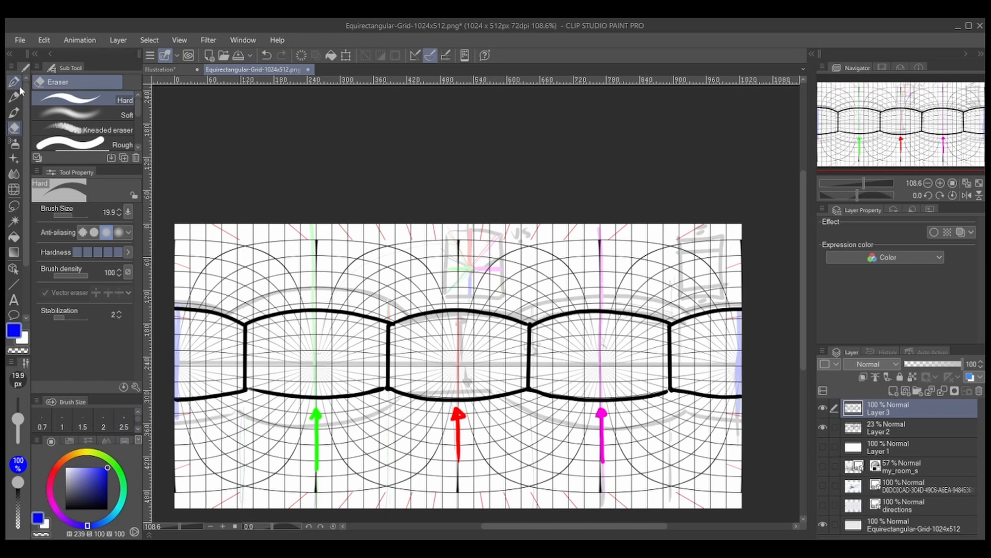
key("ctrl+z")
left_click(14, 81)
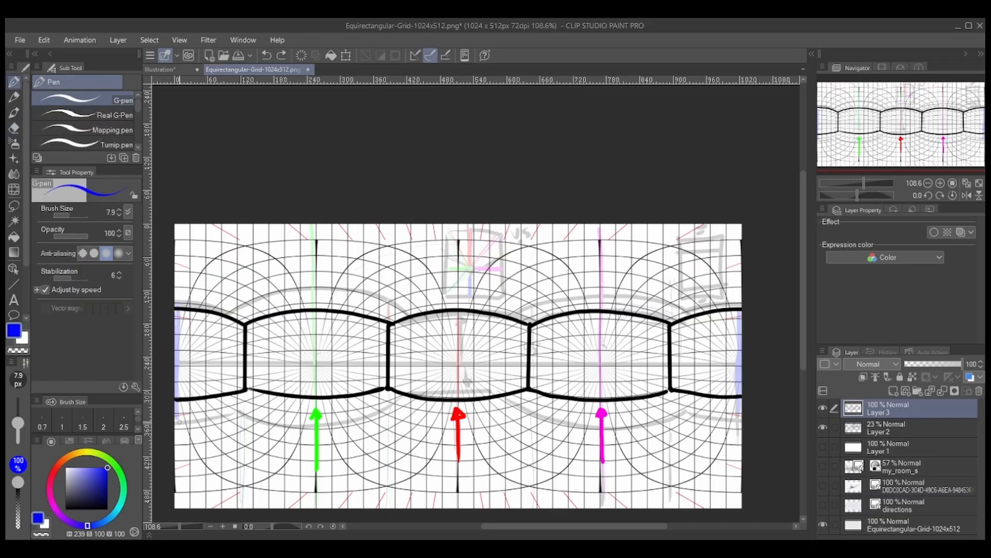
mouse_move(179, 417)
left_mouse_down()
mouse_move(179, 480)
mouse_move(179, 416)
mouse_move(183, 429)
left_mouse_up()
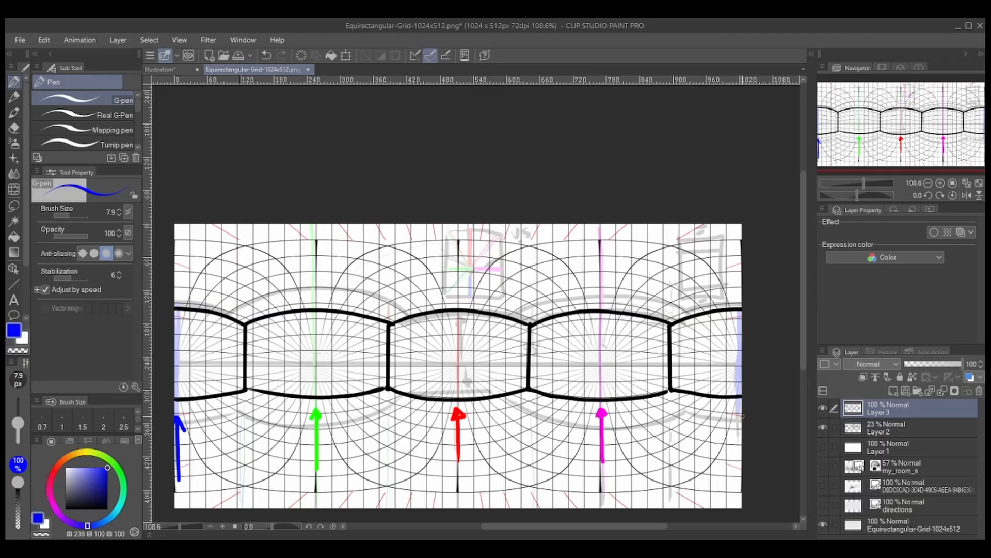
left_click_drag(742, 416, 738, 426)
Mark the corner between the blue and green-line walls with thin blue and green arrows and a black 45 label
mouse_move(243, 415)
left_mouse_down()
mouse_move(242, 469)
mouse_move(254, 404)
left_mouse_up()
left_click(117, 468)
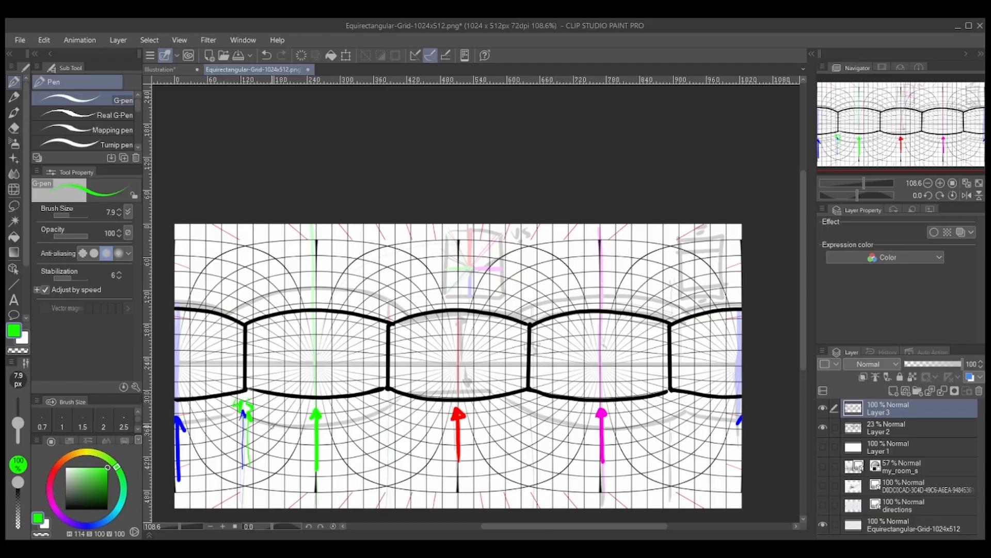
key("ctrl+z")
key("ctrl+z")
left_click_drag(87, 504, 92, 524)
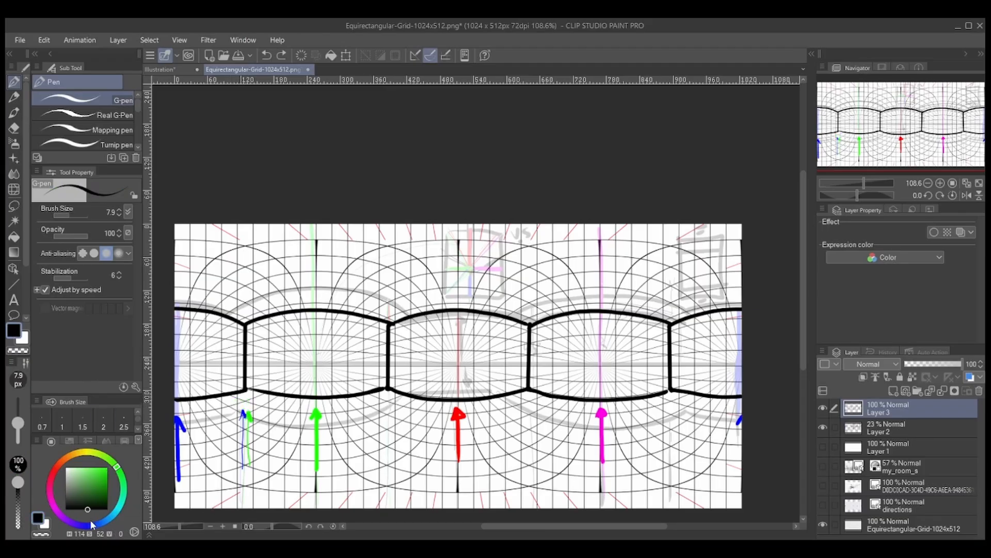
left_click_drag(235, 400, 250, 412)
mouse_move(310, 351)
left_mouse_down()
mouse_move(312, 364)
mouse_move(324, 355)
left_mouse_up()
key("ctrl+z")
key("ctrl+z")
Label the green-line wall 90 in green and the central wall 0 in red
left_click_drag(106, 468, 126, 462)
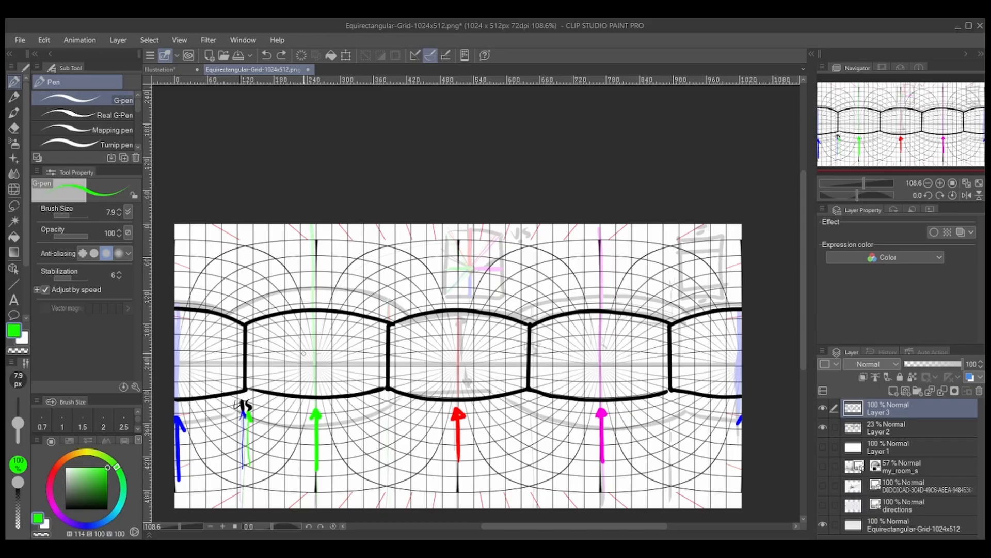
left_click_drag(304, 350, 312, 358)
mouse_move(309, 351)
left_mouse_down()
mouse_move(310, 368)
mouse_move(319, 350)
left_mouse_up()
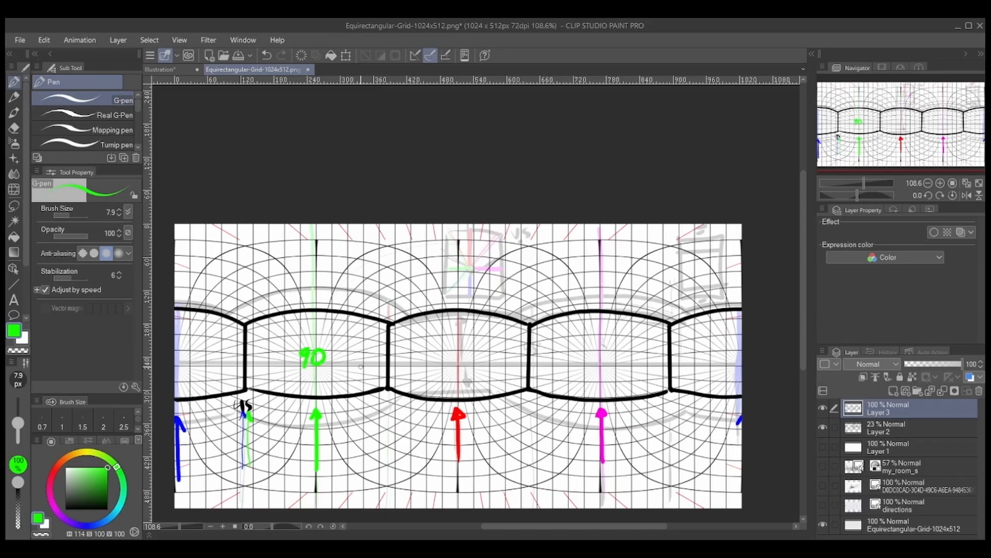
left_click(53, 473)
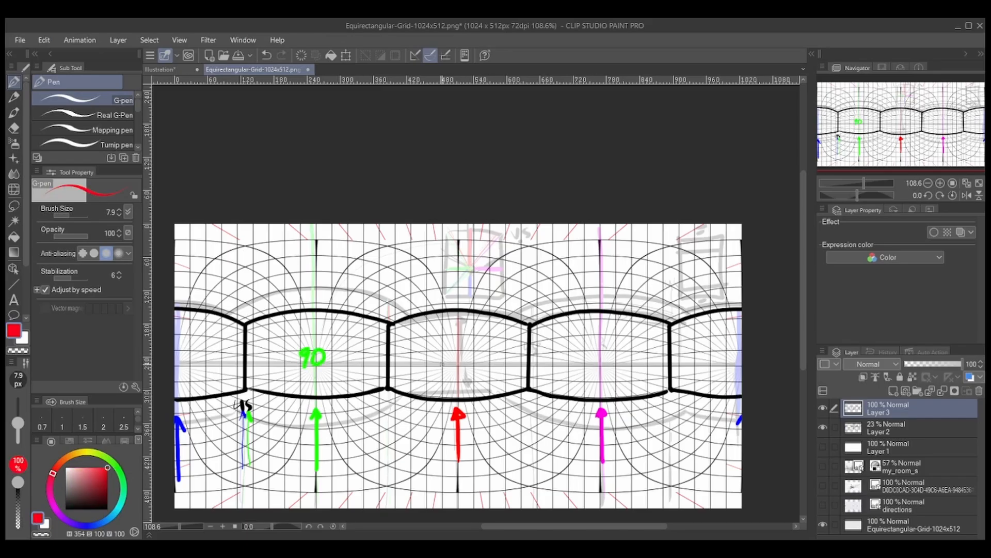
left_click_drag(461, 347, 462, 350)
Label the magenta-line wall 90 in magenta and the wall at the panorama's right border 180° in blue
left_click(56, 510)
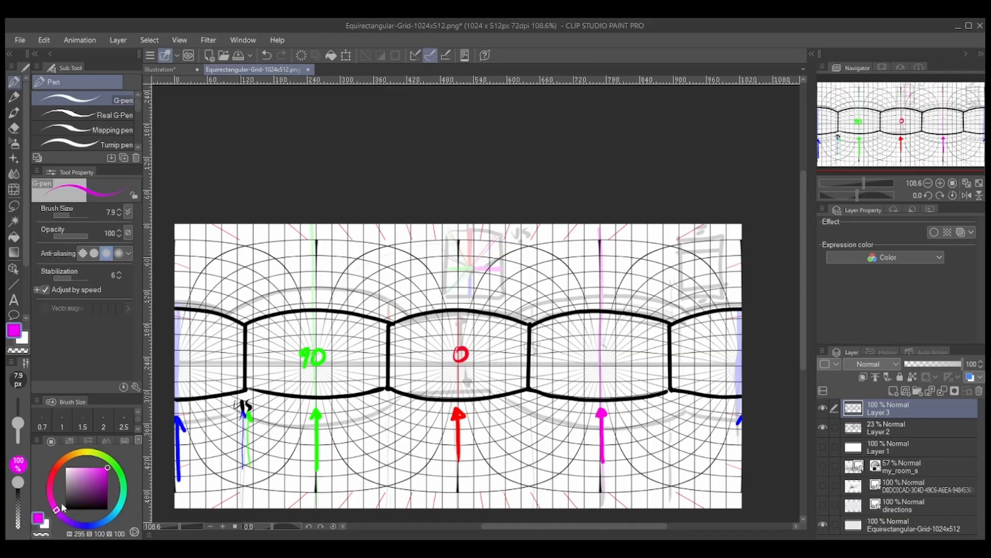
left_click_drag(597, 353, 591, 370)
left_click_drag(605, 353, 604, 355)
left_click(88, 525)
mouse_move(722, 346)
left_mouse_down()
mouse_move(729, 363)
mouse_move(732, 333)
left_mouse_up()
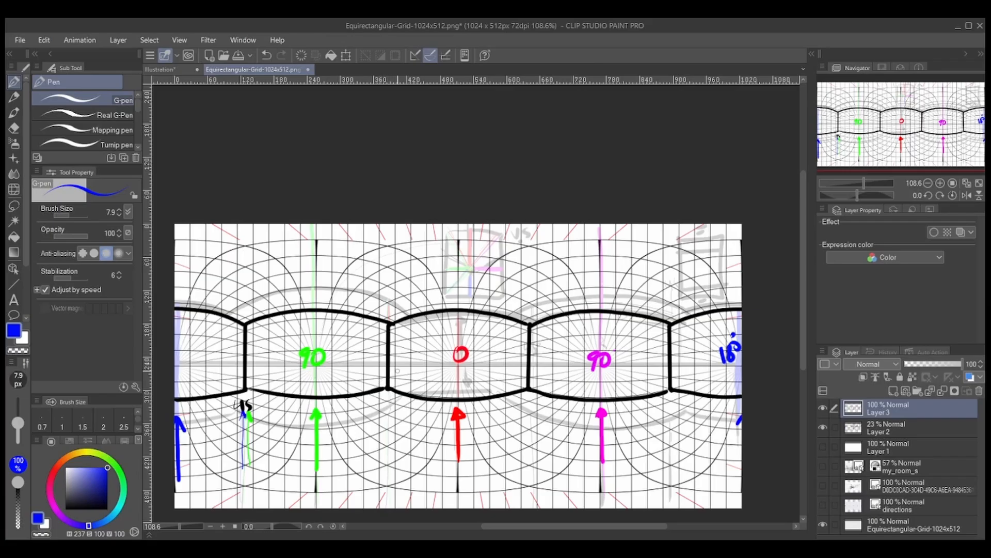
key("ctrl+z")
Write 45° on both sides of the central wall's two corners, using green, red and magenta to match each wall
left_click(116, 467)
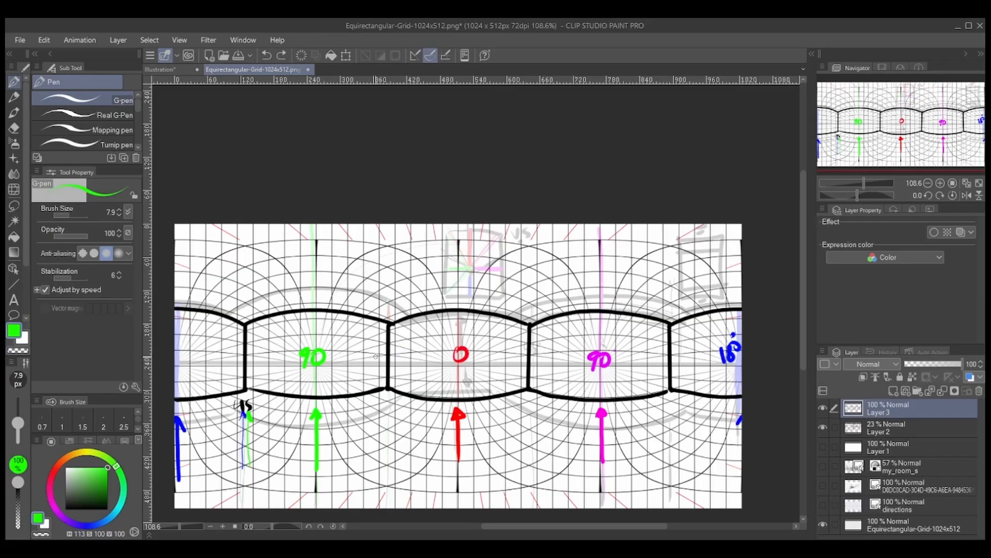
left_click_drag(378, 357, 385, 351)
left_click(57, 513)
mouse_move(533, 353)
left_mouse_down()
mouse_move(541, 362)
mouse_move(547, 343)
mouse_move(522, 366)
mouse_move(519, 355)
left_mouse_up()
left_click(53, 473)
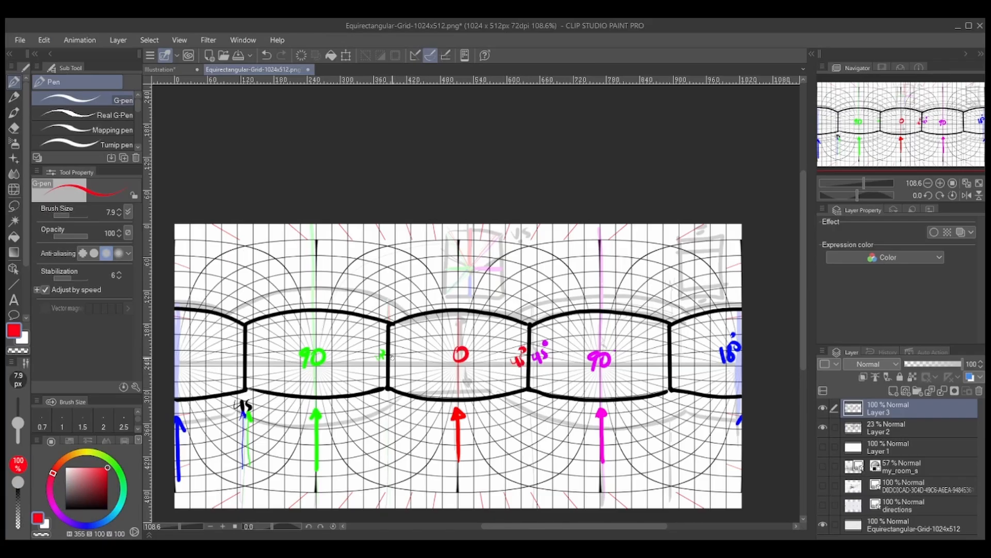
left_click_drag(395, 352, 396, 362)
mouse_move(400, 351)
left_mouse_down()
mouse_move(401, 365)
mouse_move(409, 349)
left_mouse_up()
Write 45° on both sides of the blue wall's two corners, pairing blue with magenta at one and with green at the other
left_click(56, 509)
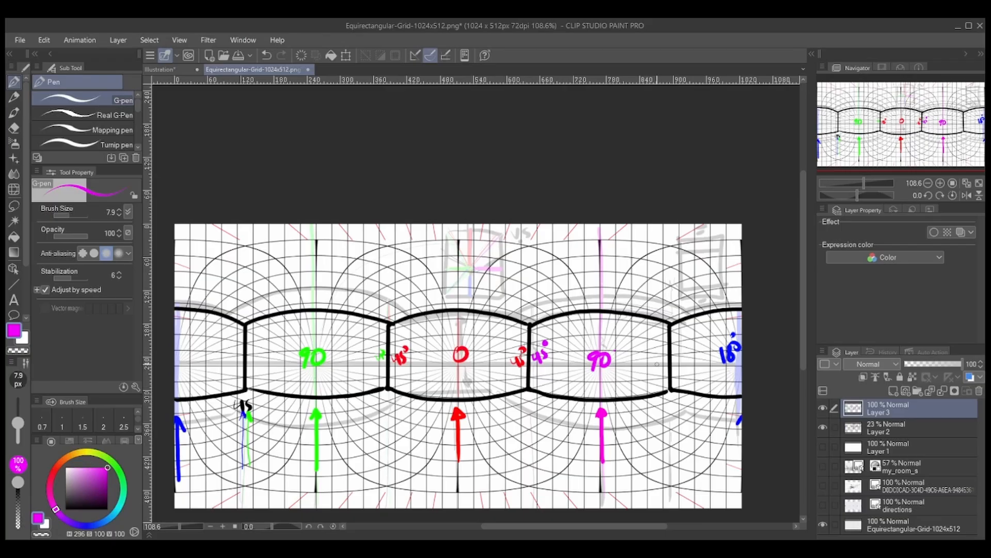
mouse_move(653, 352)
left_mouse_down()
mouse_move(659, 362)
mouse_move(666, 343)
mouse_move(681, 361)
mouse_move(697, 347)
left_mouse_up()
left_click(89, 526)
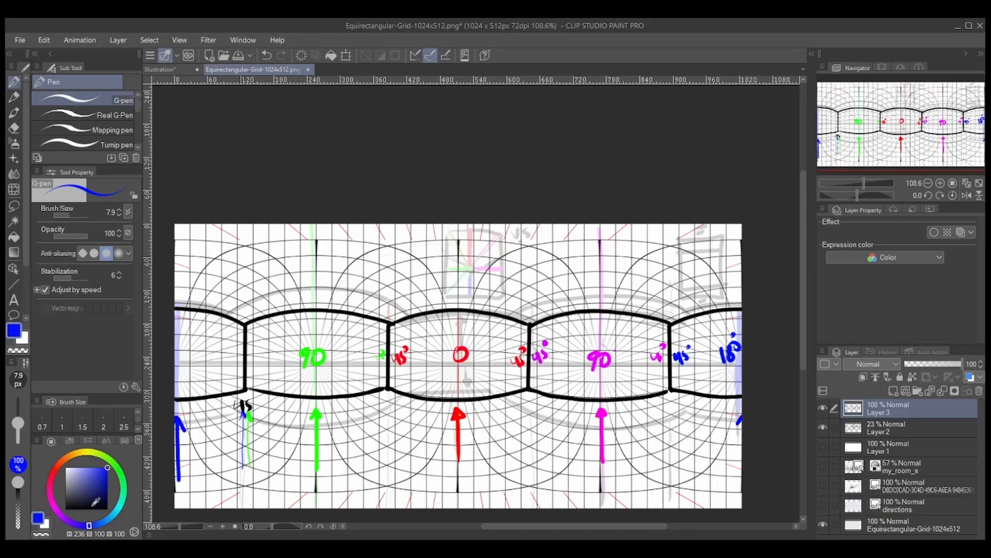
left_click_drag(225, 357, 236, 343)
left_click(116, 466)
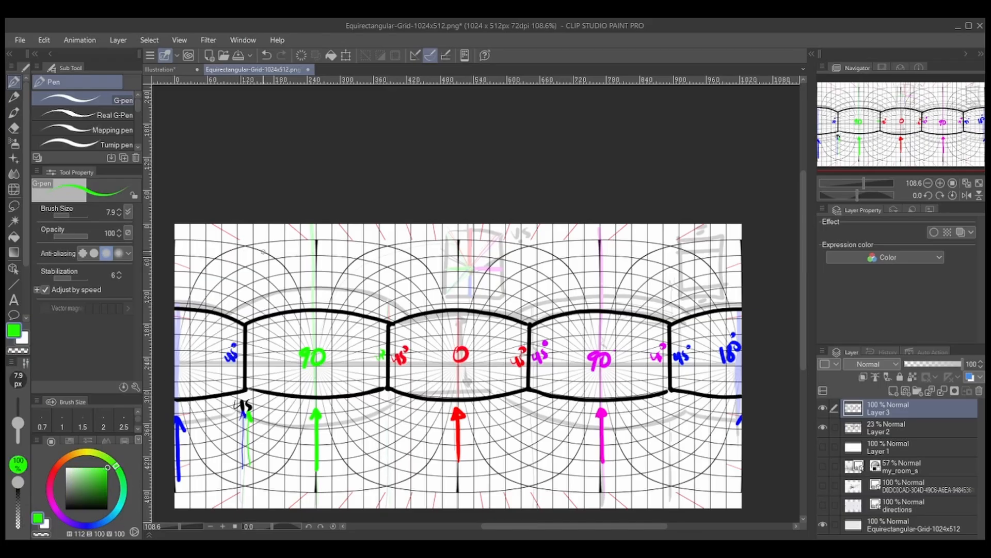
left_click_drag(253, 356, 263, 345)
Hide Layer 2 and make the Equirectangular-Grid-1024x512 layer active at 100% opacity
left_click(822, 413)
left_click(822, 408)
left_click(824, 424)
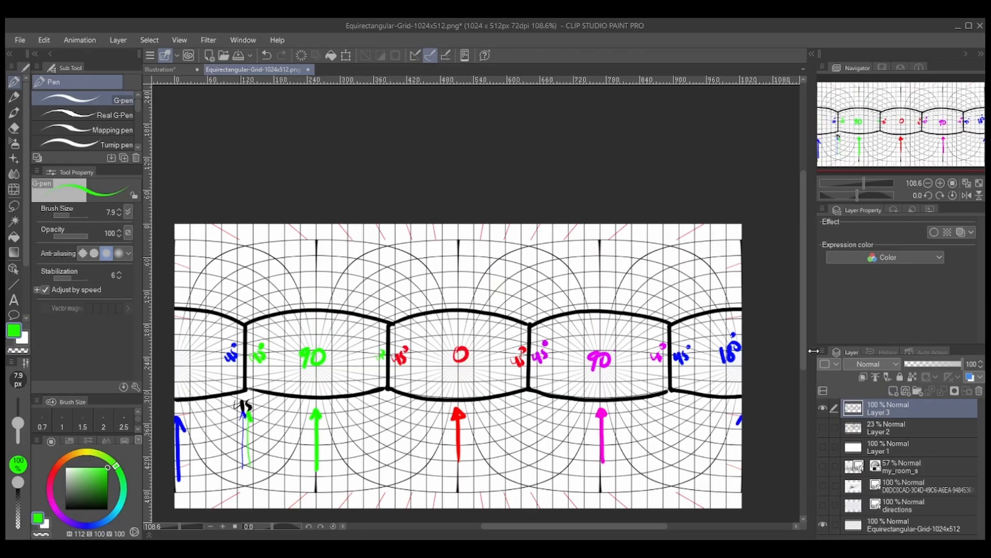
left_click(823, 524)
left_click(823, 524)
left_click(909, 529)
mouse_move(961, 364)
left_mouse_down()
mouse_move(948, 364)
mouse_move(959, 362)
left_mouse_up()
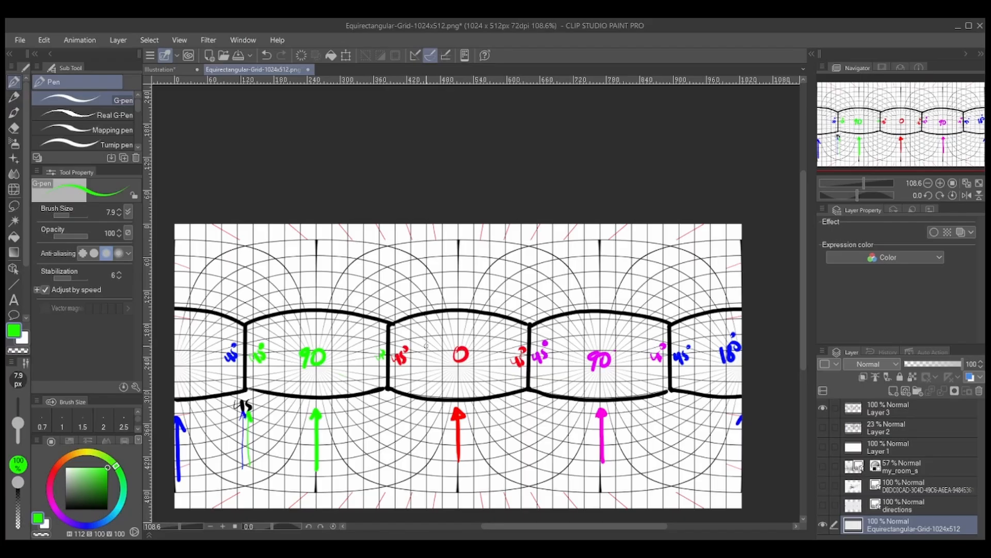
Draw a black box straddling the corner between the green-line and central walls, and hatch its two visible faces
left_click_drag(358, 397, 388, 414)
key("ctrl+z")
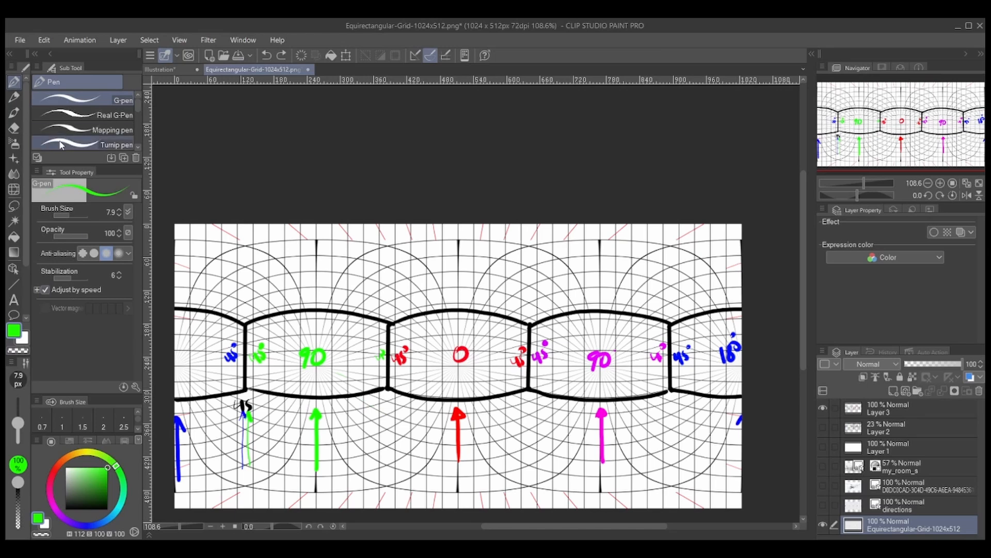
left_click_drag(92, 482, 65, 509)
mouse_move(356, 398)
left_mouse_down()
mouse_move(388, 414)
mouse_move(418, 399)
mouse_move(388, 414)
left_mouse_up()
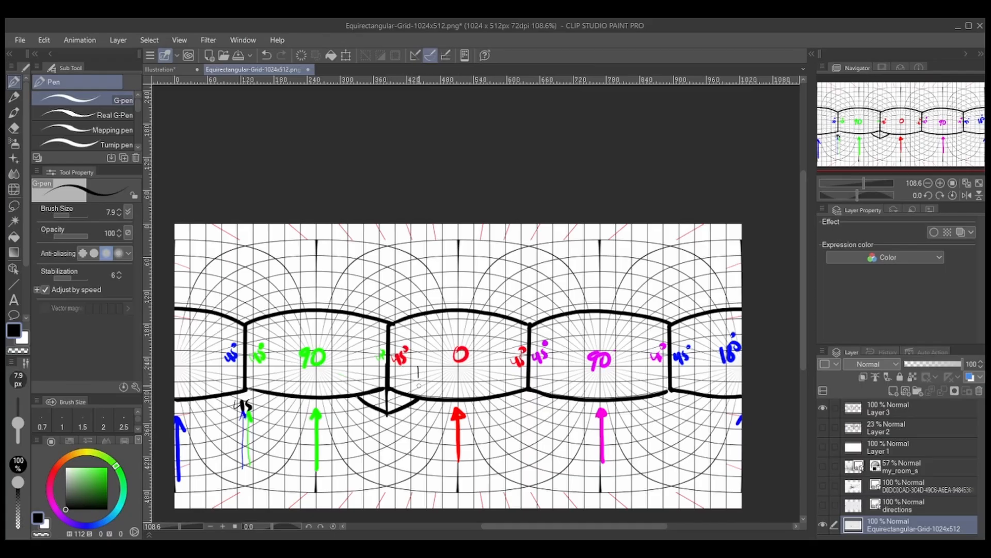
left_click_drag(419, 367, 418, 387)
mouse_move(356, 395)
left_mouse_down()
mouse_move(357, 369)
mouse_move(420, 367)
left_mouse_up()
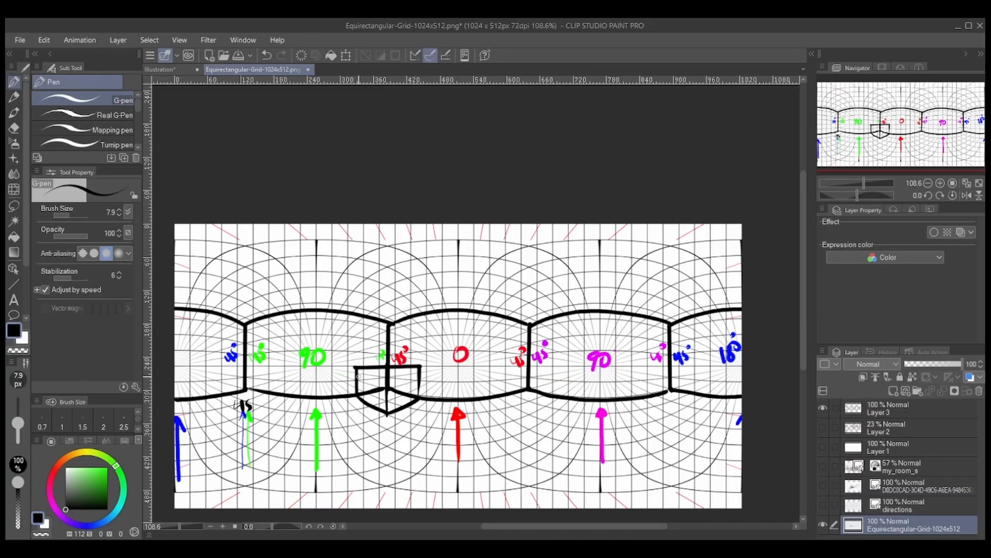
mouse_move(357, 377)
left_mouse_down()
mouse_move(373, 400)
mouse_move(385, 389)
mouse_move(348, 395)
mouse_move(385, 402)
mouse_move(386, 411)
mouse_move(387, 382)
left_mouse_up()
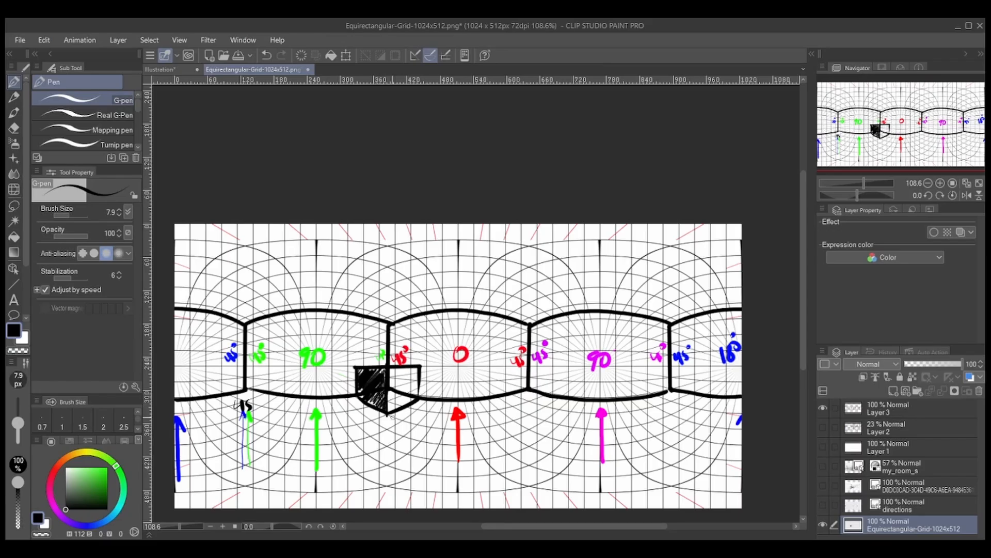
mouse_move(388, 416)
left_mouse_down()
mouse_move(385, 381)
mouse_move(407, 399)
mouse_move(397, 375)
mouse_move(417, 370)
left_mouse_up()
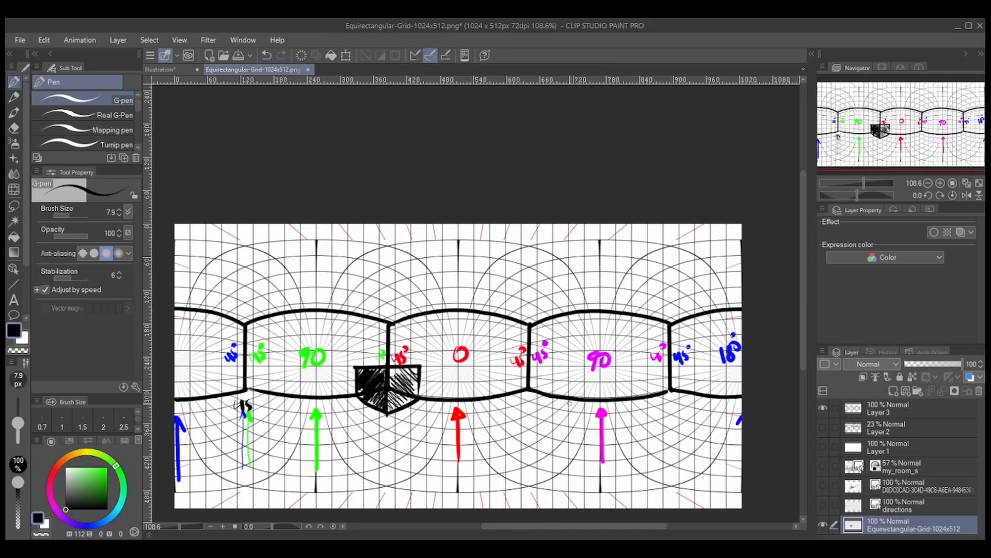
Draw a second black box along the grid curves, crossing the floor edge between the central wall's corner and the magenta arrow
mouse_move(544, 420)
left_mouse_down()
mouse_move(572, 398)
mouse_move(562, 426)
mouse_move(573, 427)
mouse_move(588, 401)
mouse_move(566, 428)
mouse_move(588, 402)
mouse_move(544, 382)
mouse_move(544, 365)
left_mouse_up()
key("ctrl+z")
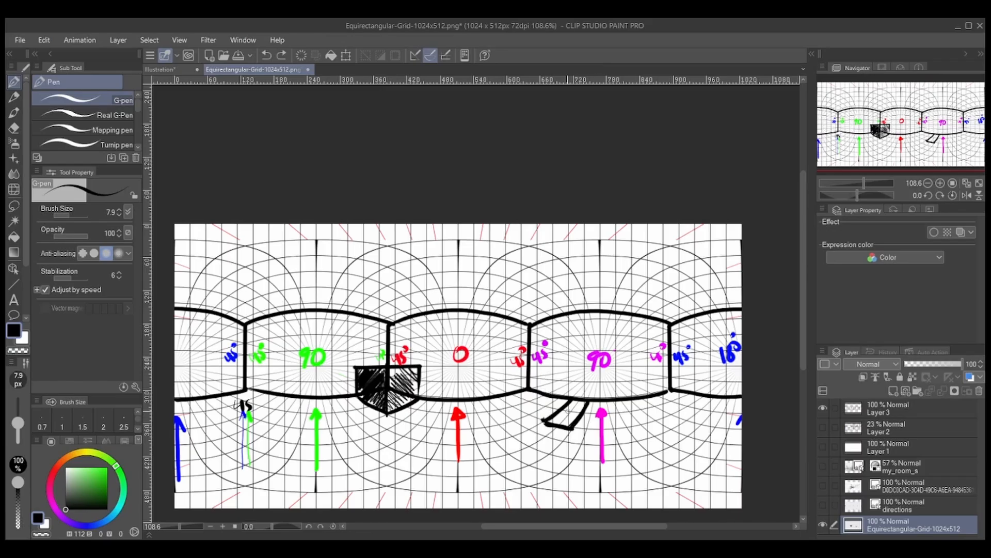
left_click(546, 420)
left_click(544, 396, "shift")
left_click_drag(568, 399, 568, 430)
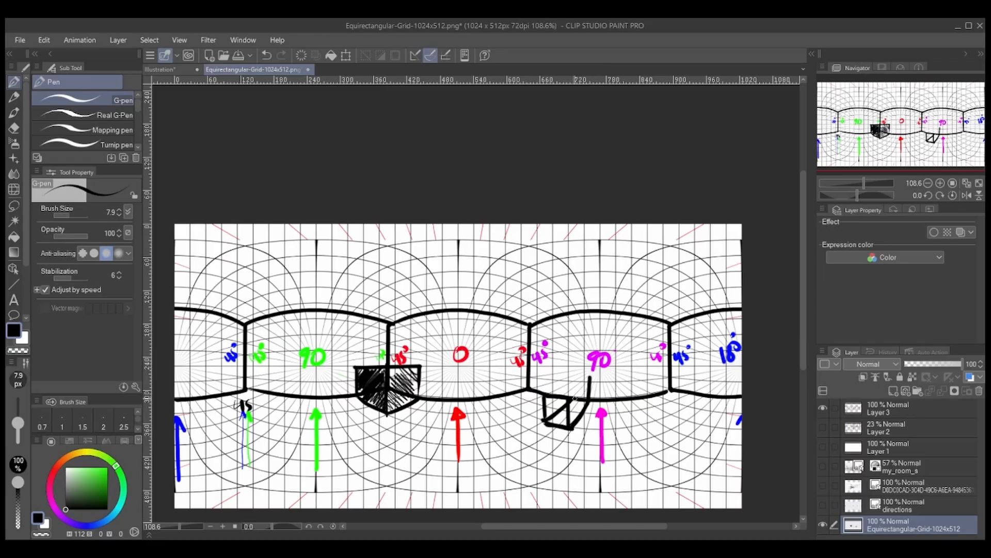
left_click_drag(590, 377, 568, 428)
mouse_move(546, 396)
left_mouse_down()
mouse_move(590, 380)
mouse_move(548, 397)
mouse_move(572, 390)
mouse_move(573, 398)
mouse_move(573, 381)
mouse_move(586, 382)
mouse_move(569, 399)
left_mouse_up()
key("ctrl+z")
key("ctrl+z")
Switch the pen to white and paint over the second box's faces on Layer 3 to cover the wall's floor line
key("x")
left_click_drag(553, 422, 565, 414)
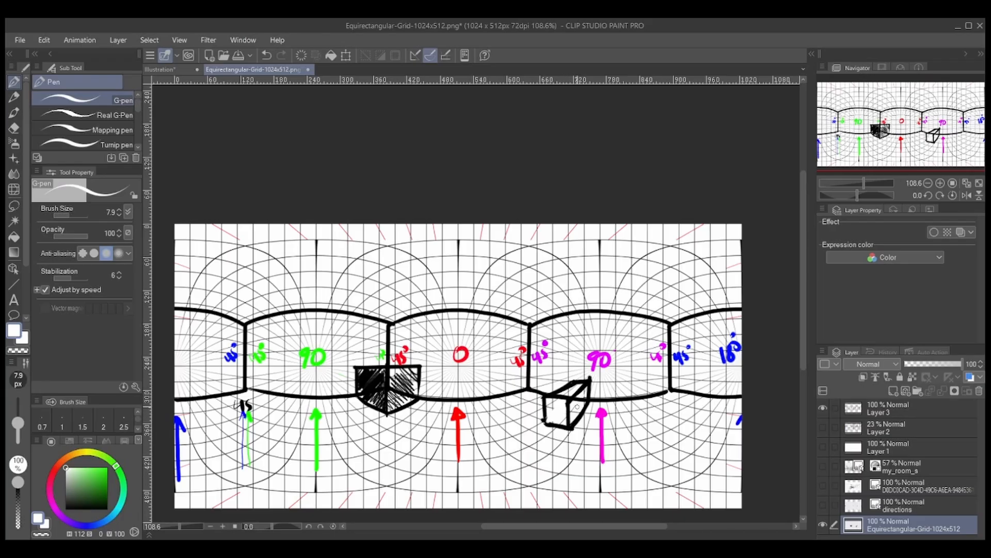
key("ctrl+z")
left_click(884, 409)
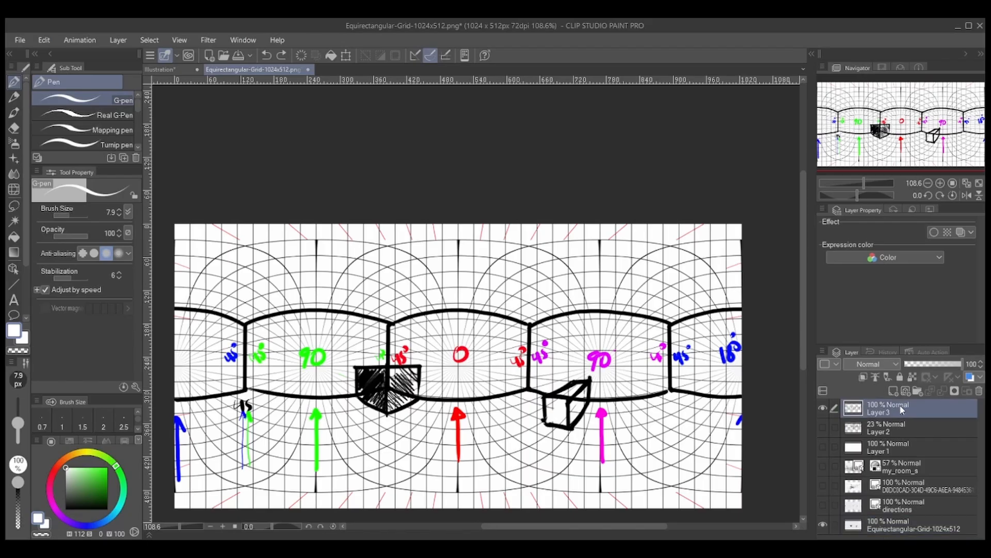
left_click(889, 526, "ctrl")
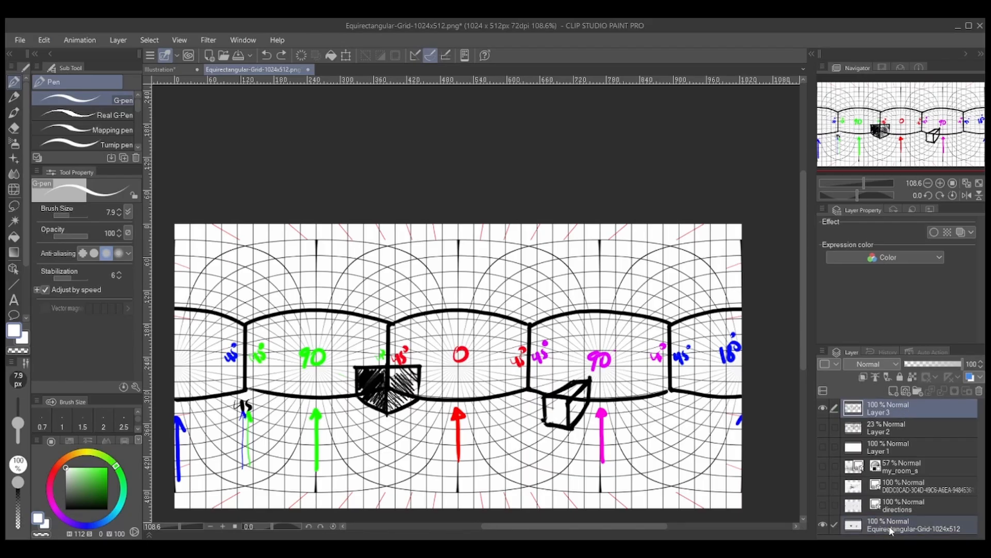
left_click(891, 405)
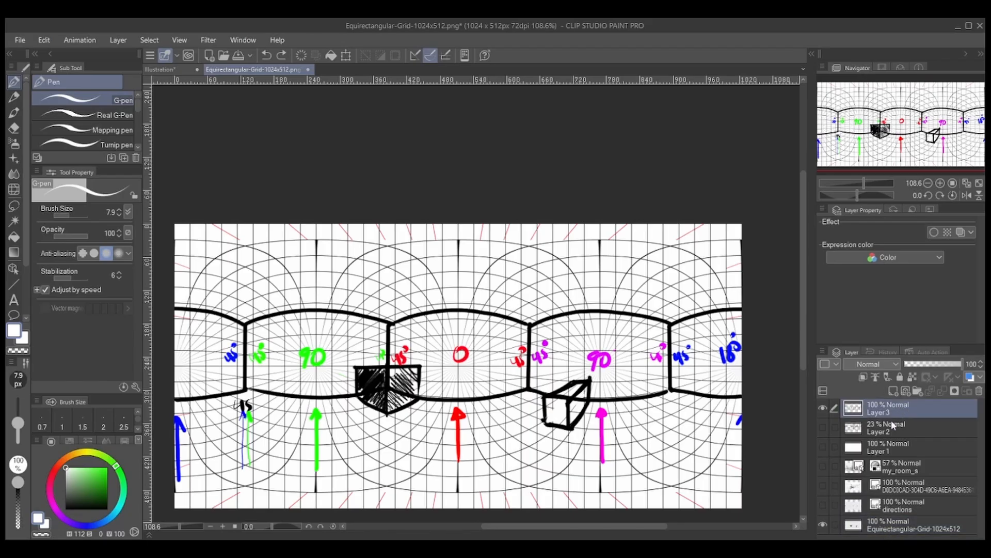
left_click(577, 414)
Toggle the grid layer's visibility to compare the boxes with the white strokes on Layer 3
left_click(883, 532, "ctrl")
left_click(823, 525)
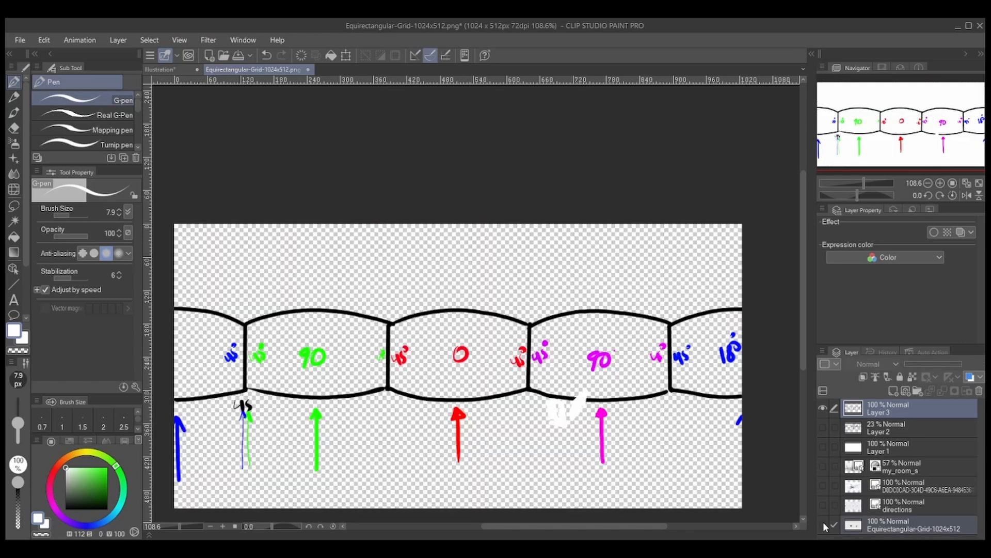
left_click(823, 525)
left_click(823, 524)
left_click(823, 525)
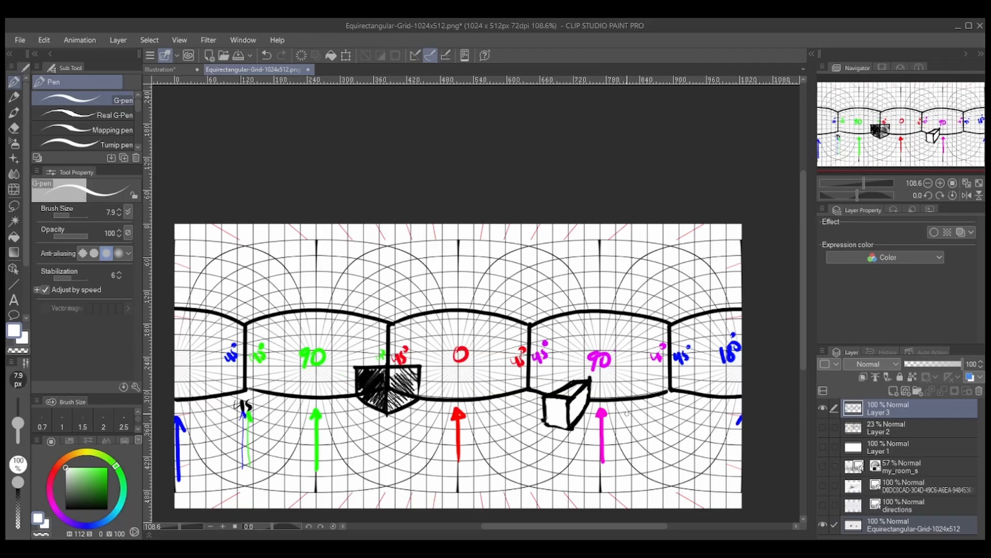
Select the Equirectangular-Grid-1024x512 layer together with Layer 3
left_click(889, 526)
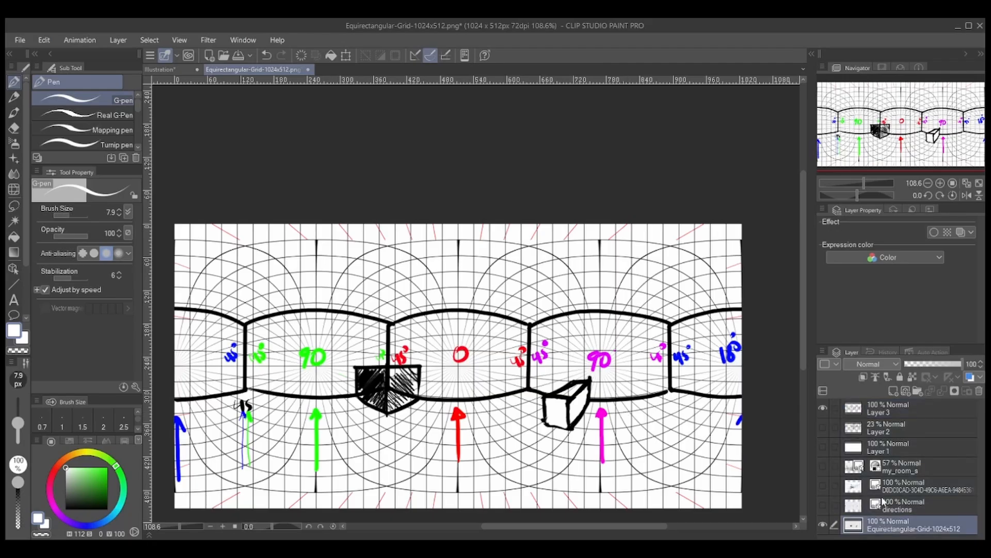
left_click(889, 409, "ctrl")
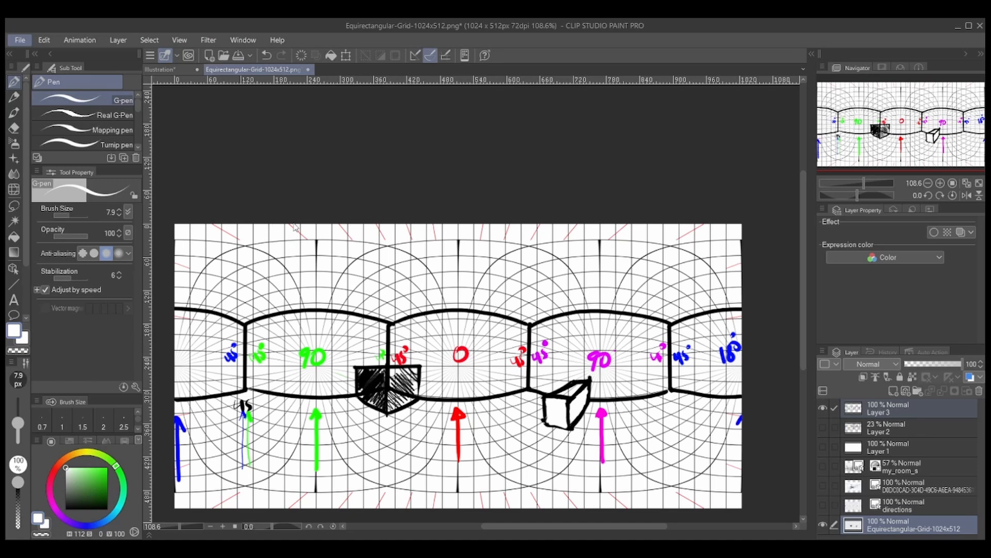
key("Escape")
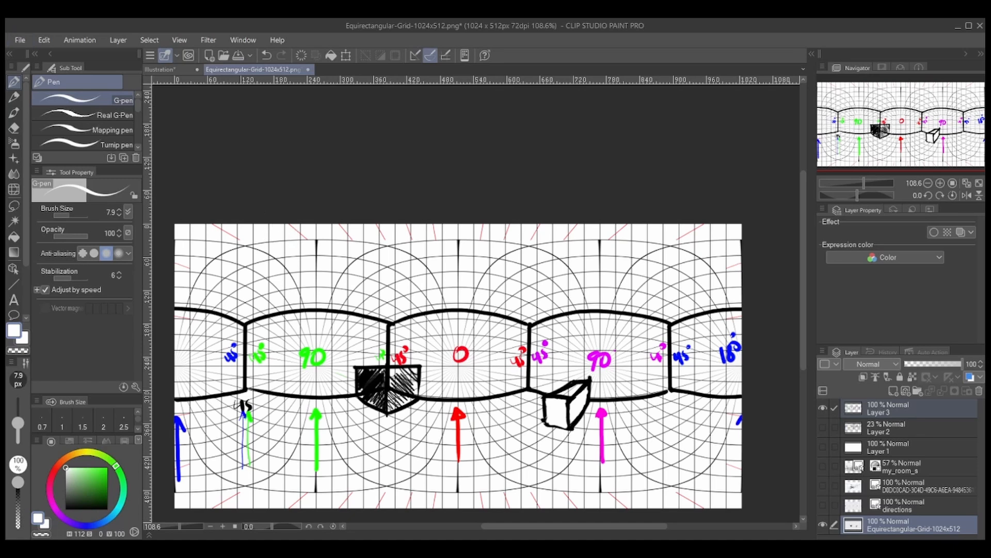